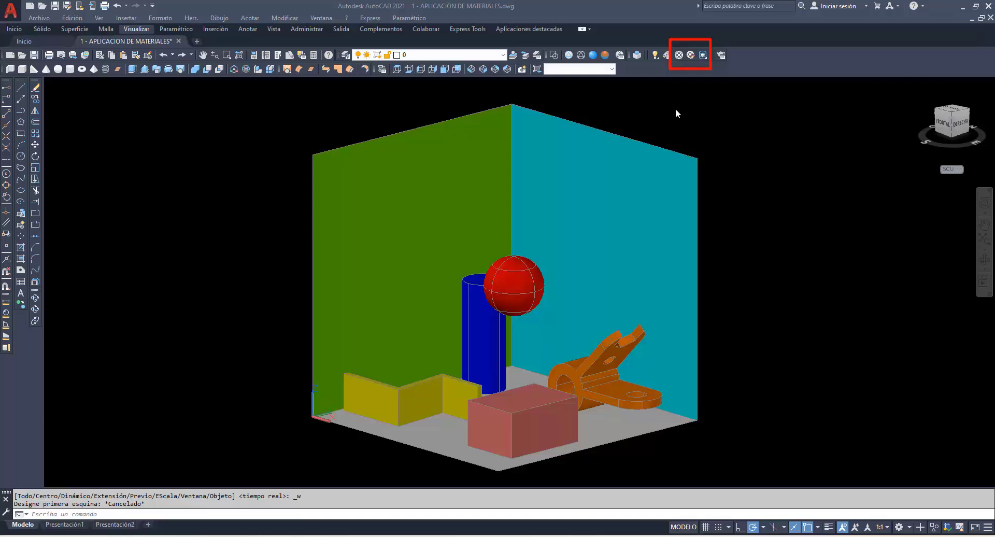
Switch the ribbon to the Visualizar tab so its rendering panels appear.
left_click(582, 30)
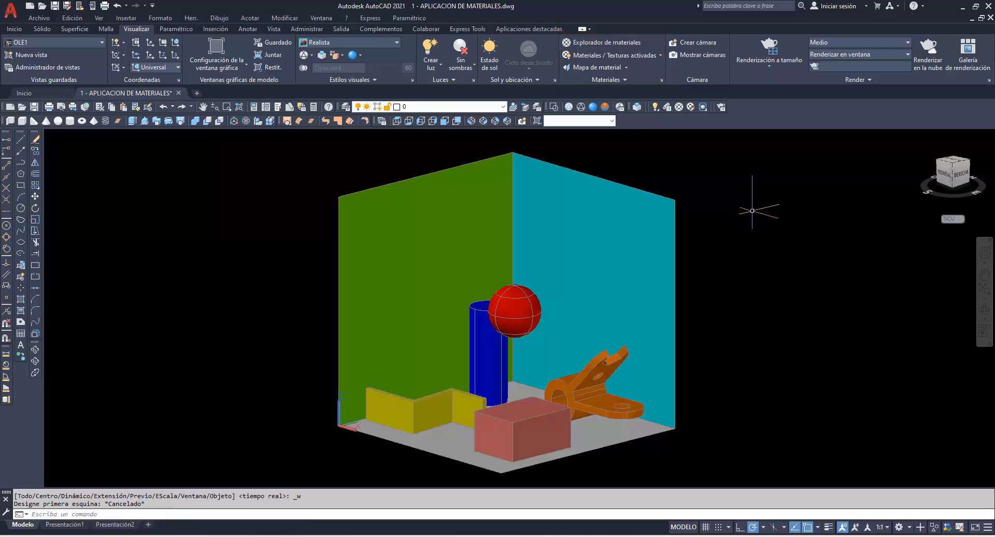
left_click(503, 107)
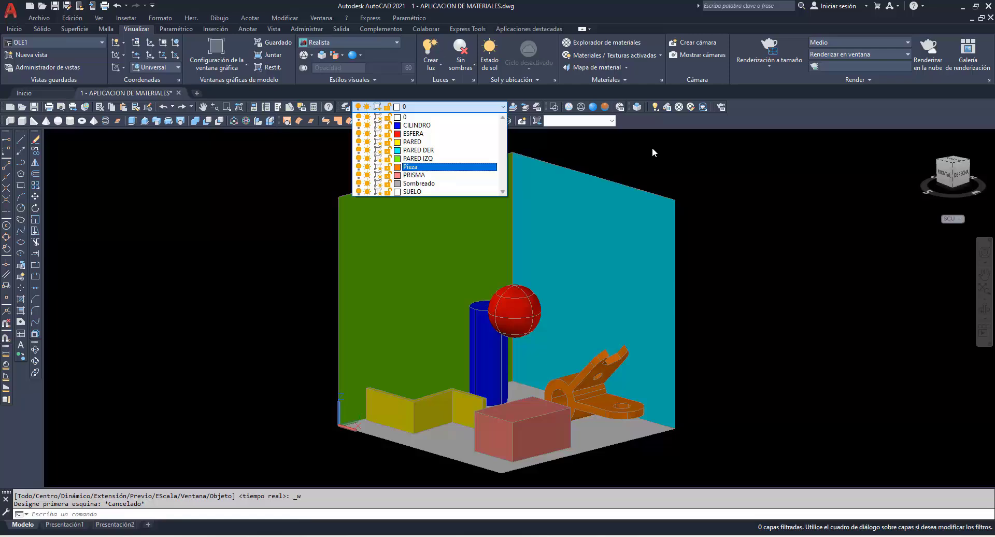
left_click(303, 168)
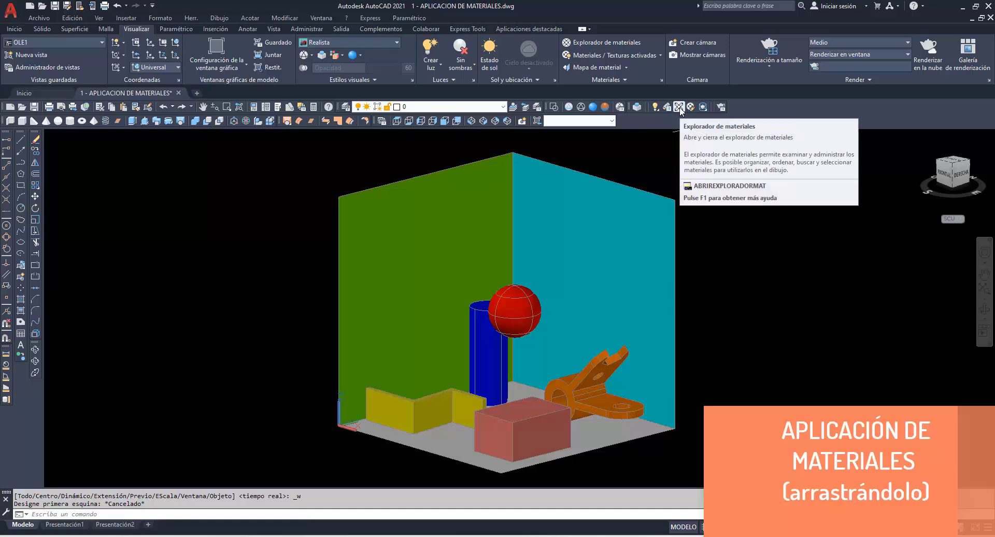
Open the Materials Browser from the Materiales panel of the Visualizar tab.
left_click(624, 42)
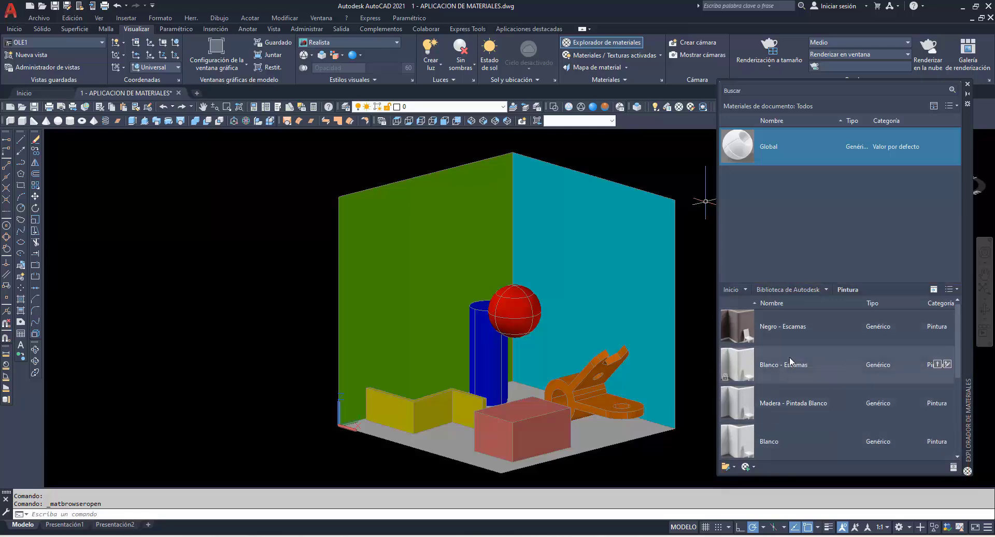
left_click(826, 290)
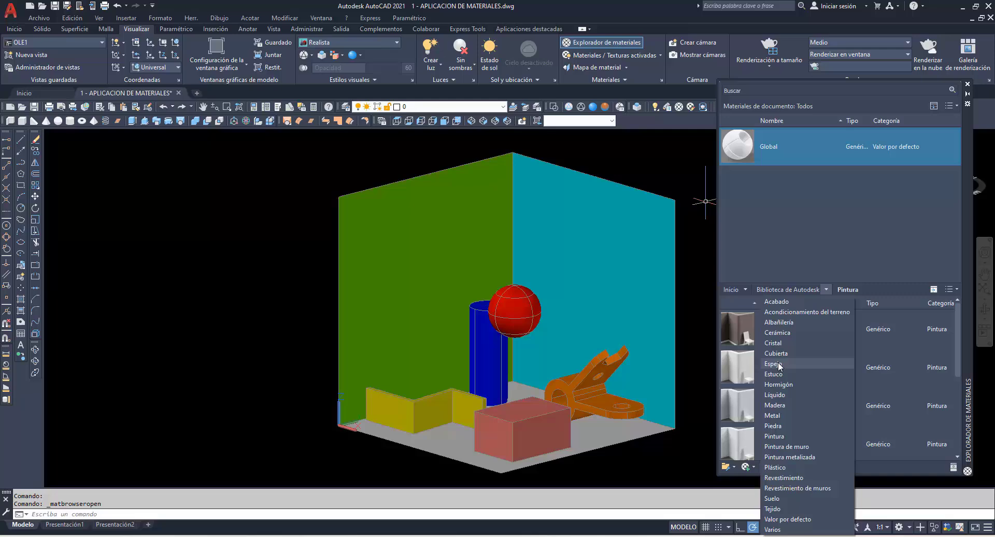
left_click(839, 252)
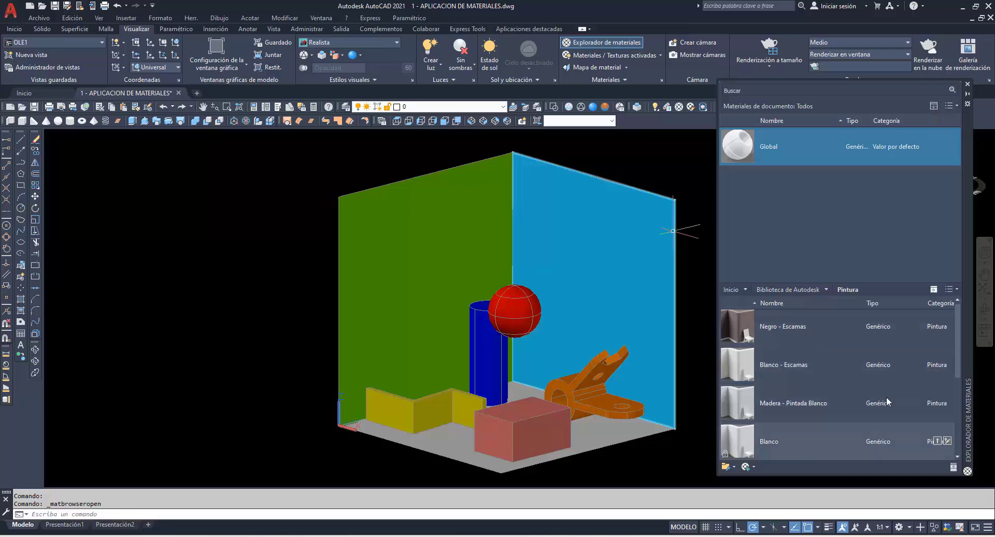
Toggle the library materials panel off and on twice, then open the document materials view options.
left_click(933, 107)
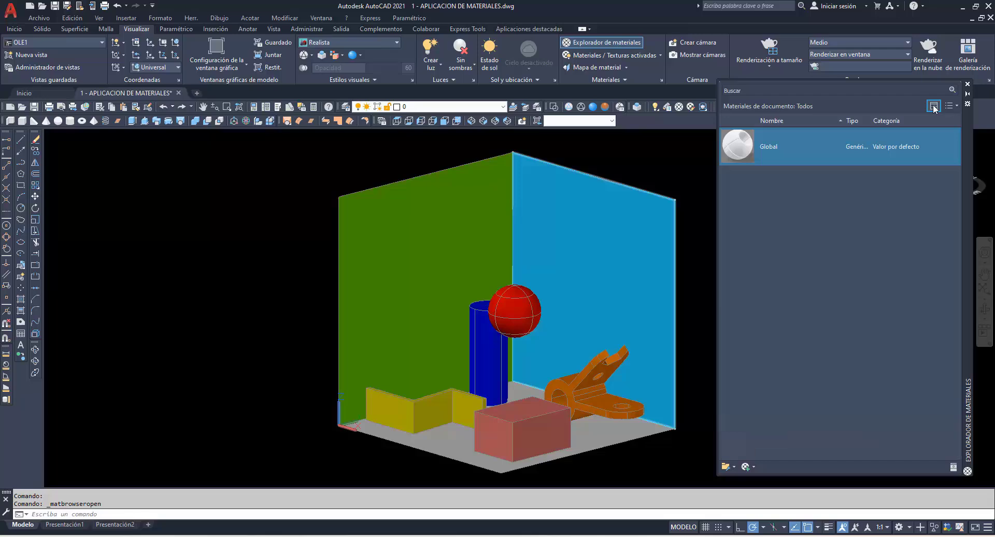
left_click(934, 107)
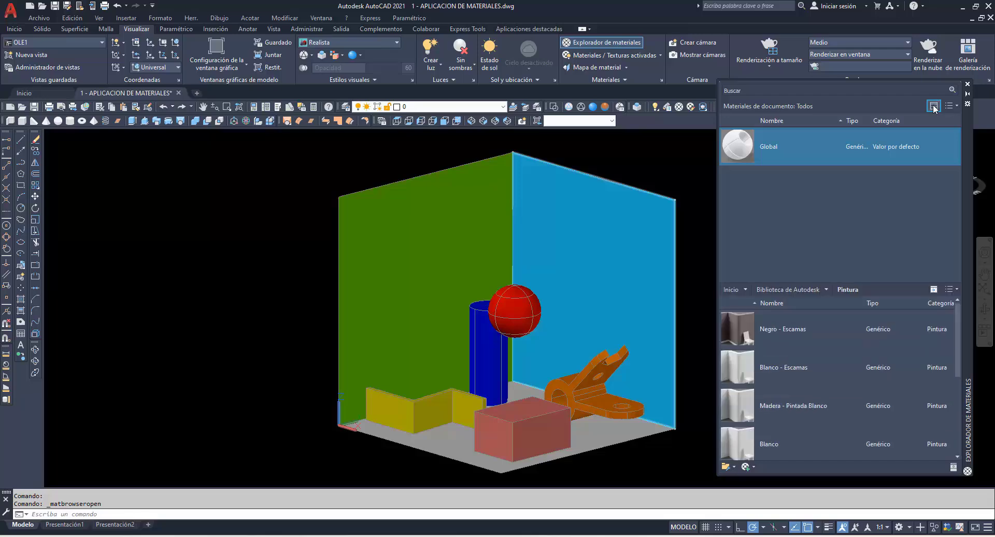
left_click(934, 107)
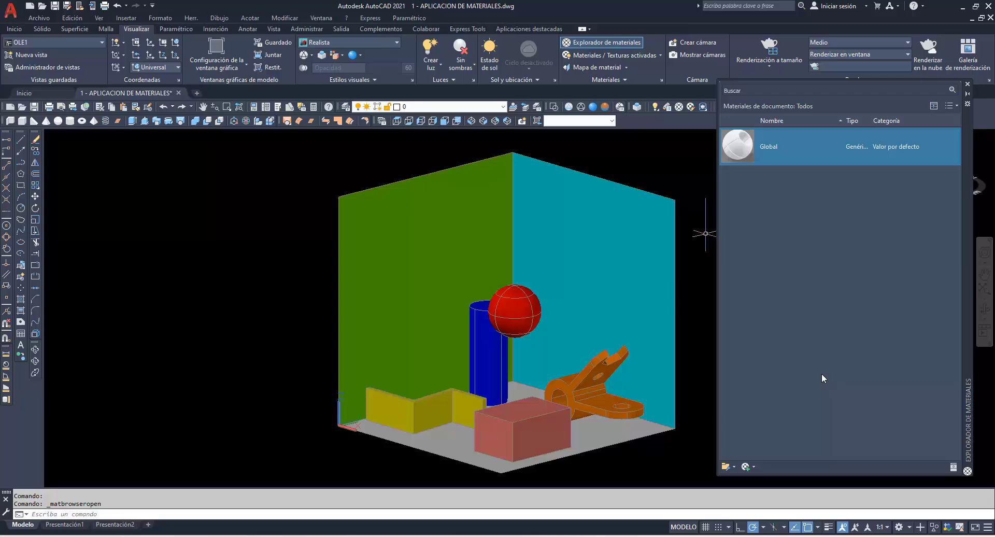
left_click(934, 107)
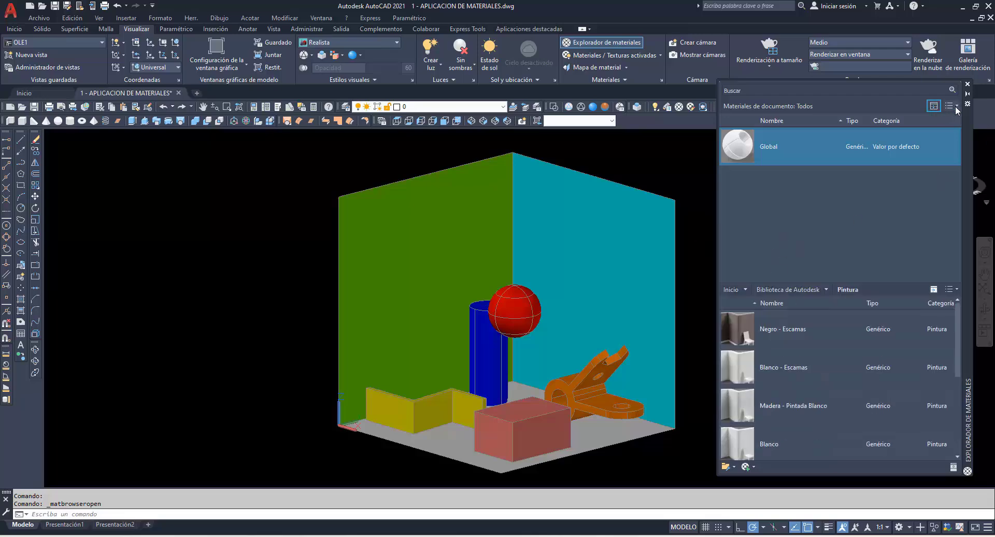
left_click(956, 105)
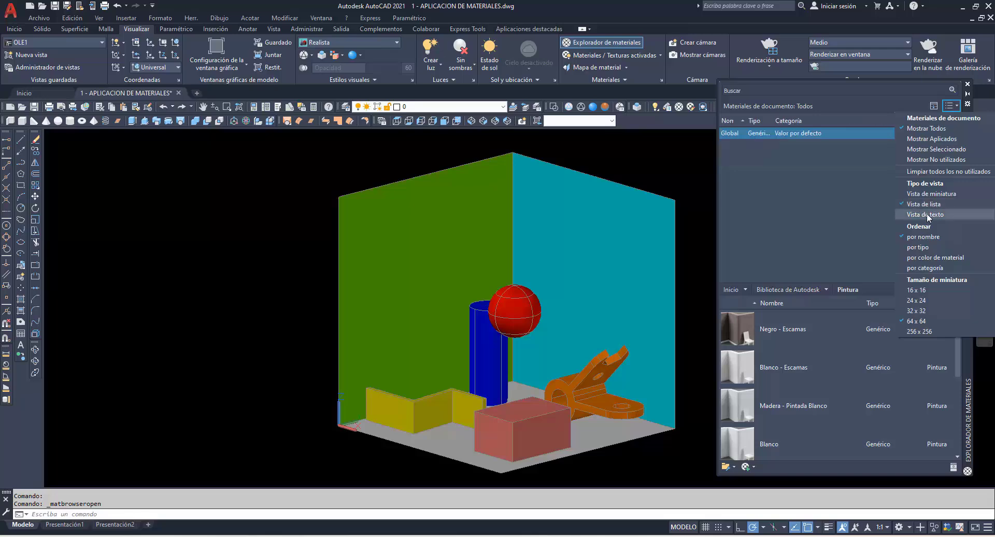
Cycle the drawing's materials through text, thumbnail and list views, ending in list view.
left_click(927, 213)
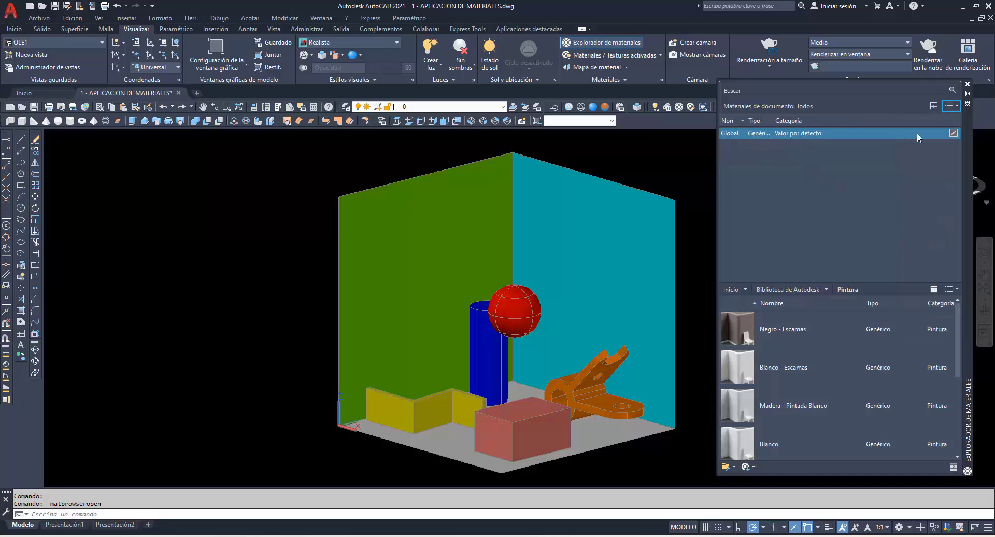
left_click(952, 106)
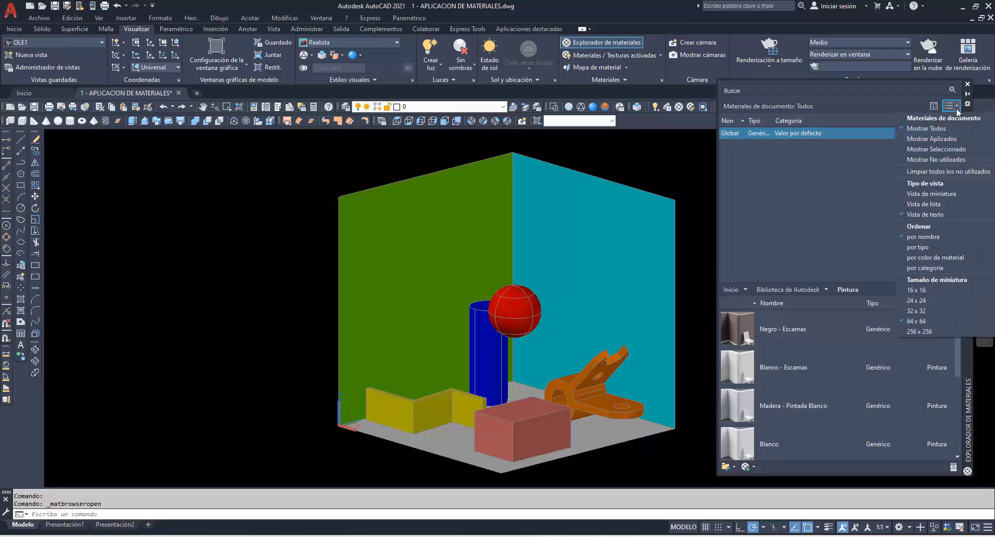
left_click(930, 195)
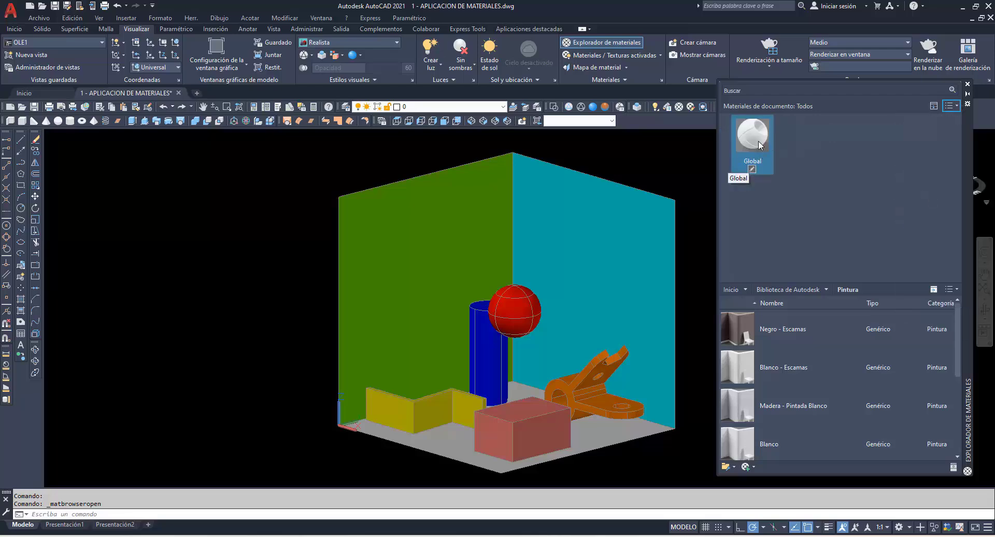
left_click(957, 104)
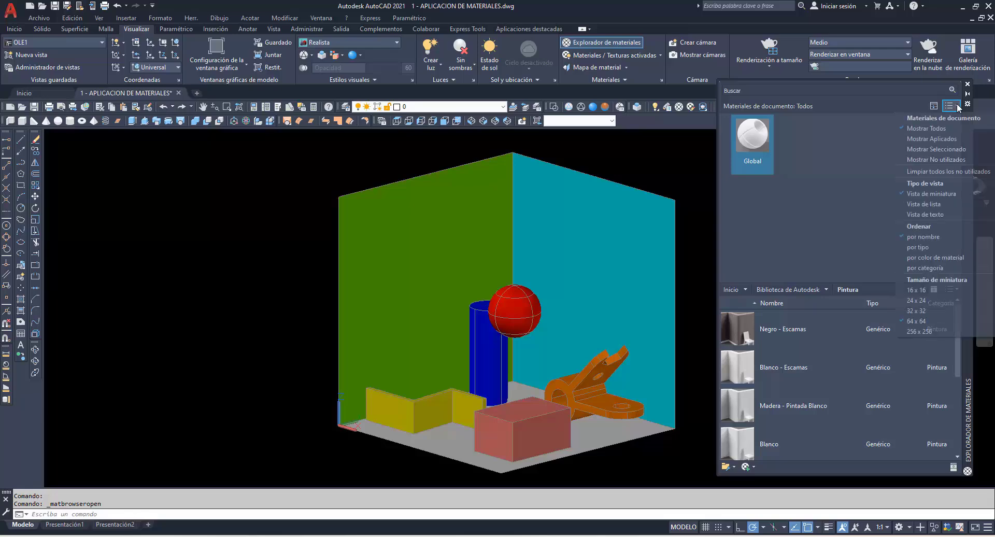
left_click(932, 204)
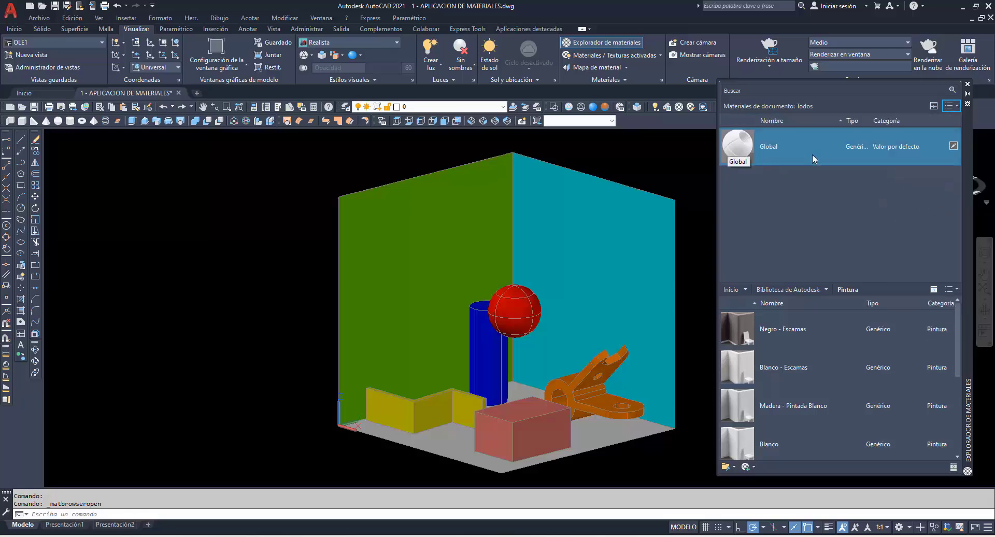
Try 16x16 and 256x256 material previews, then settle on 64x64.
left_click(957, 104)
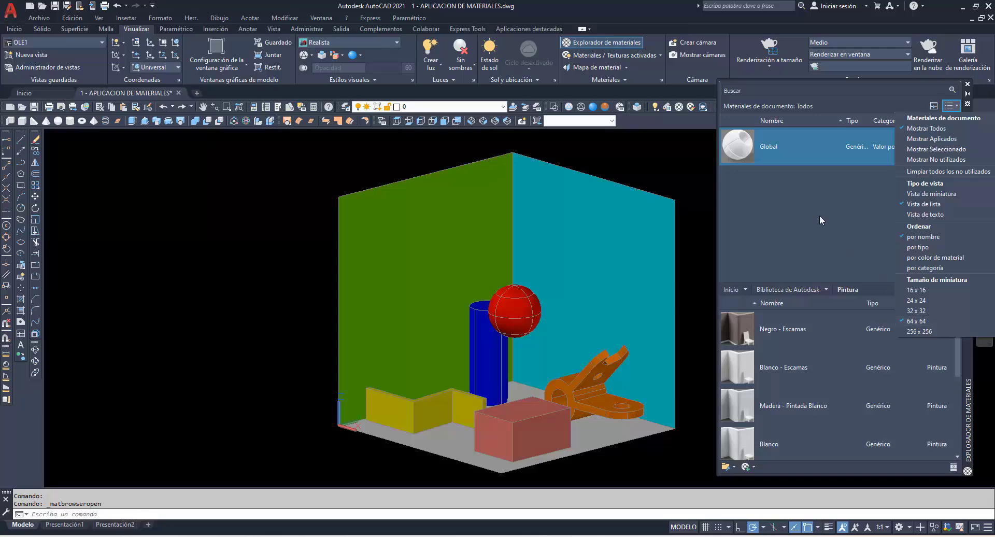
left_click(918, 290)
mouse_move(744, 135)
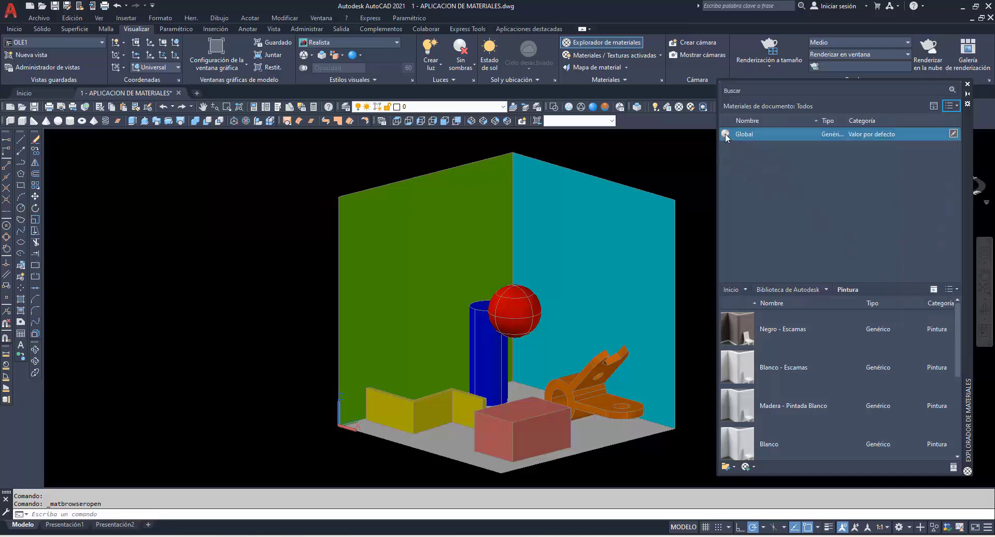
left_click(956, 104)
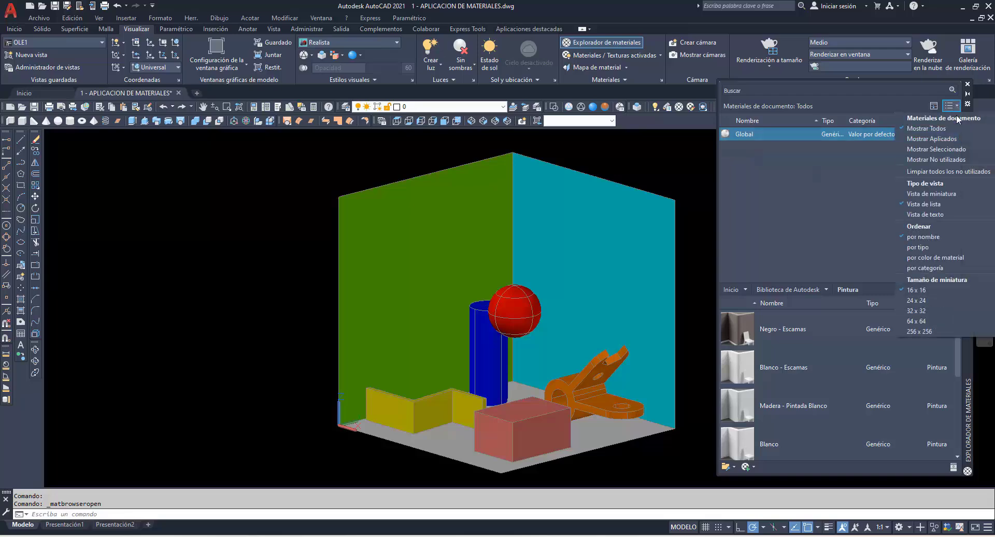
left_click(916, 331)
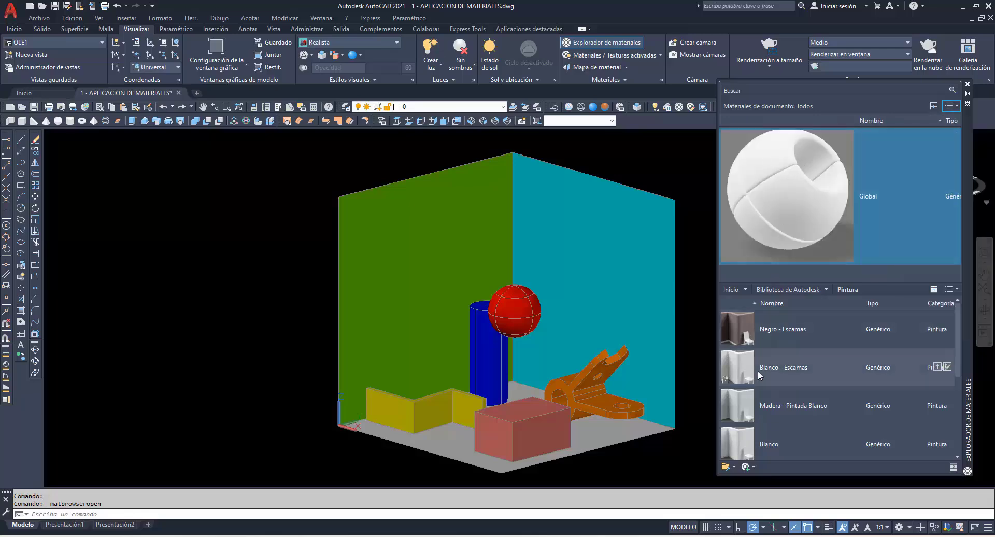
mouse_move(906, 196)
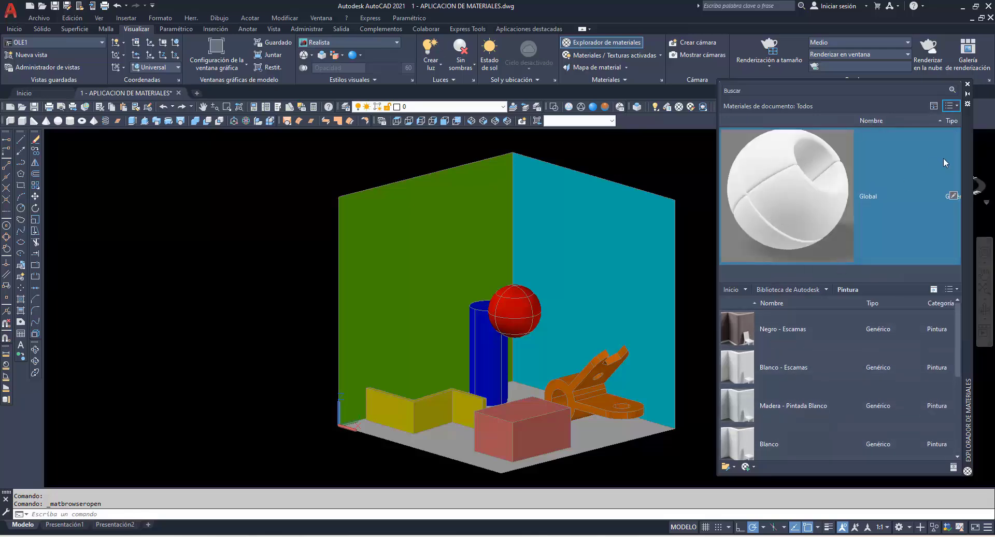
left_click(956, 106)
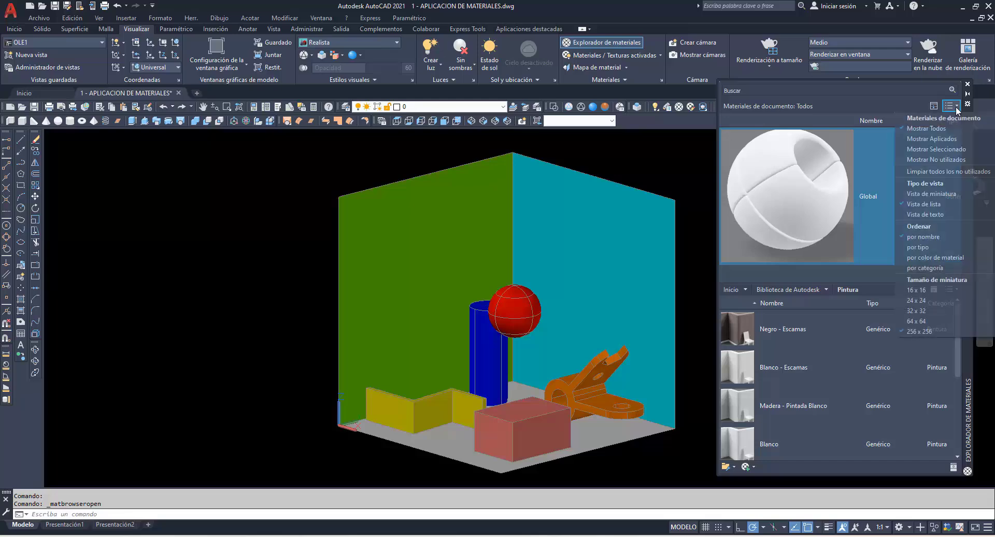
left_click(921, 320)
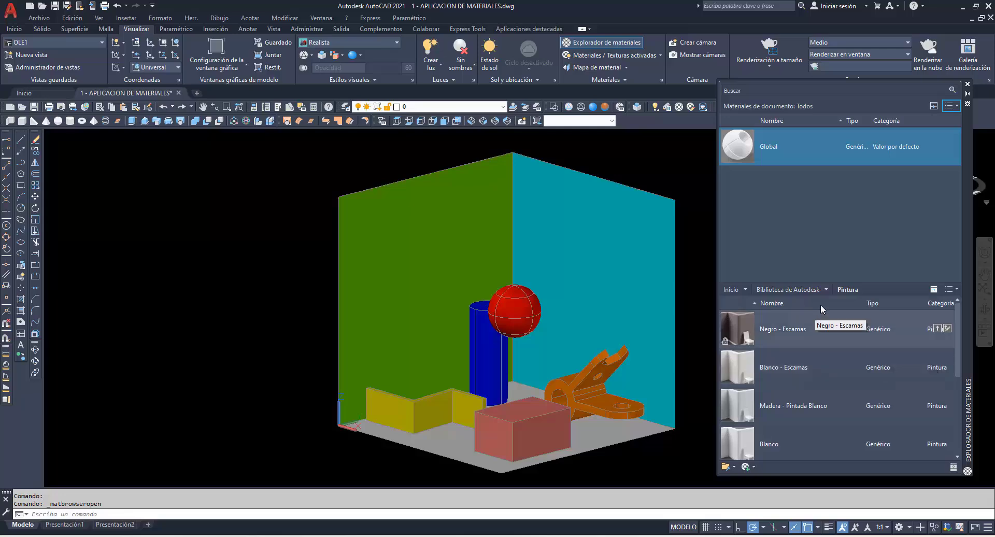
Glance at the library category list, then show the library tree and list the available libraries.
left_click(826, 289)
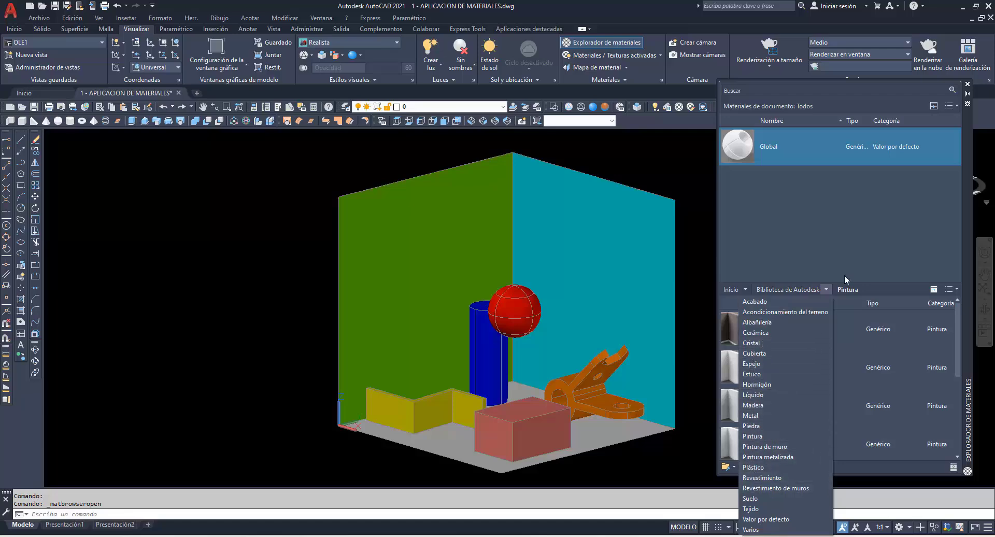
left_click(850, 251)
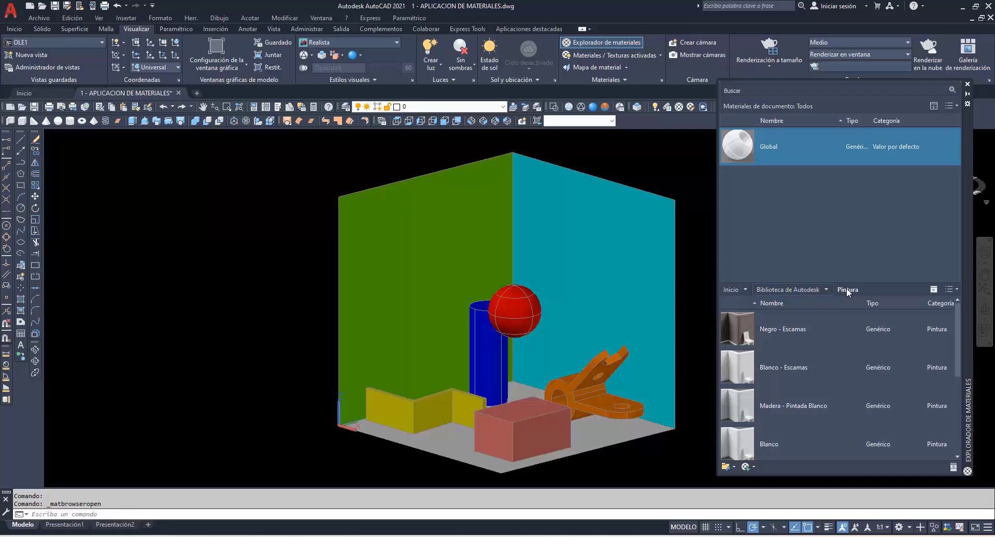
left_click(934, 290)
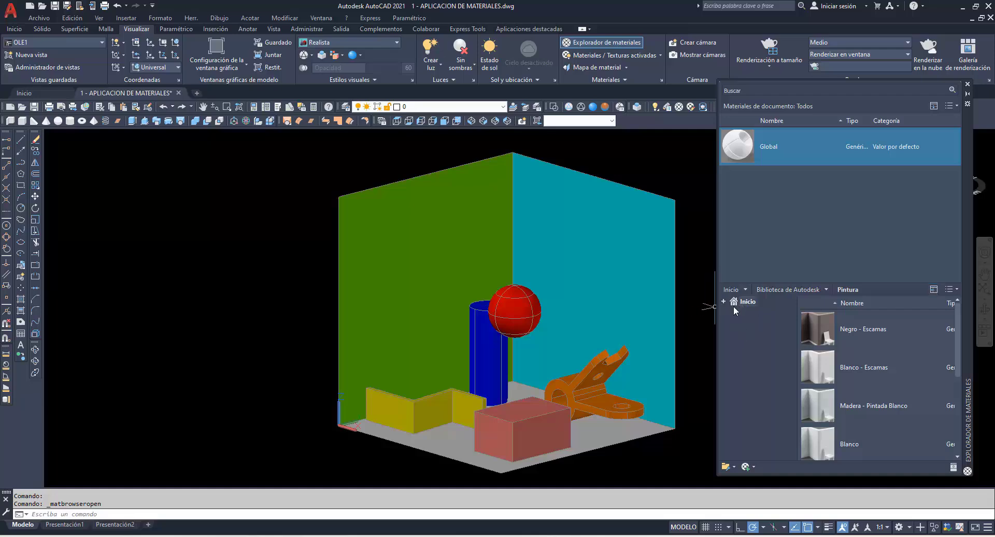
left_click(745, 290)
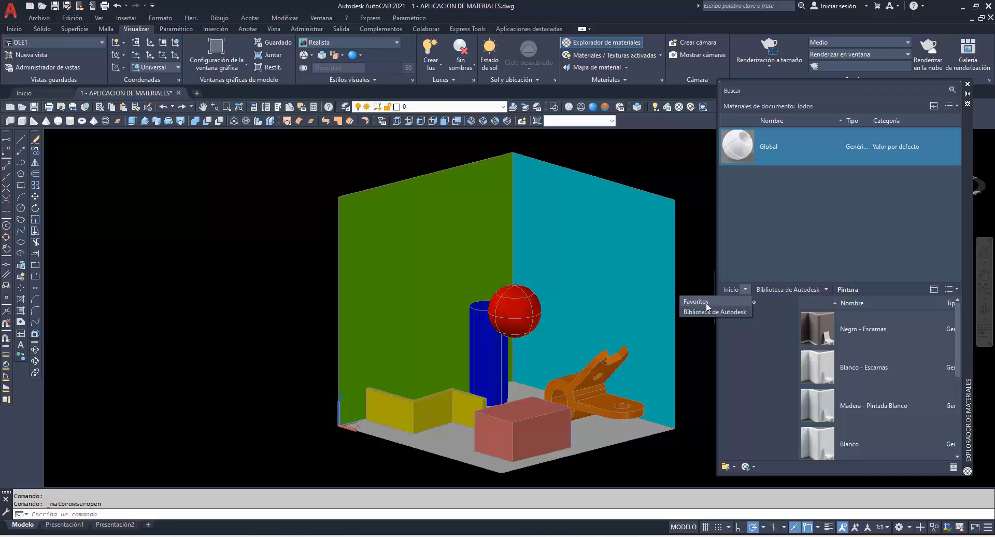
Hide the library tree, sort library materials by colour, and scroll the Pintura list to Rosado.
left_click(933, 290)
left_click(932, 290)
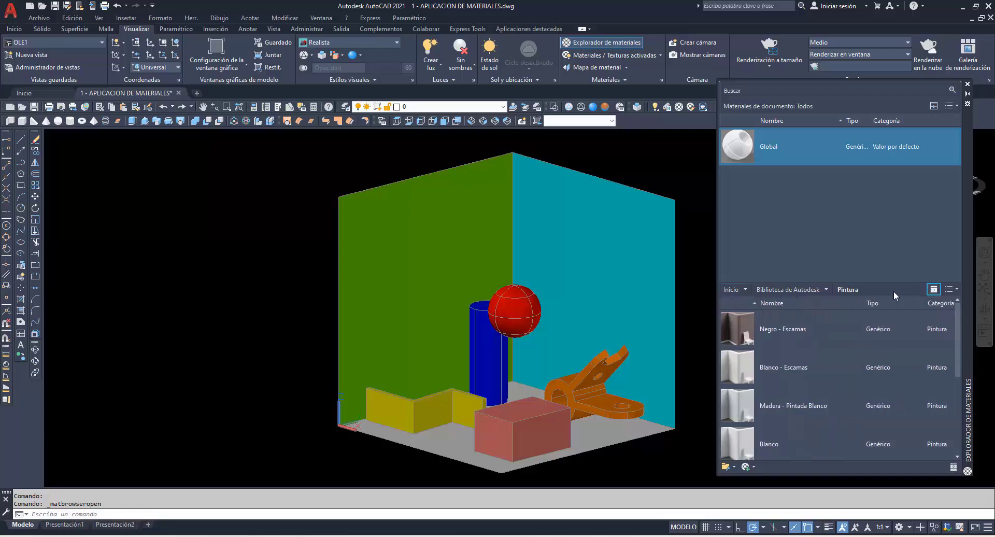
left_click(956, 289)
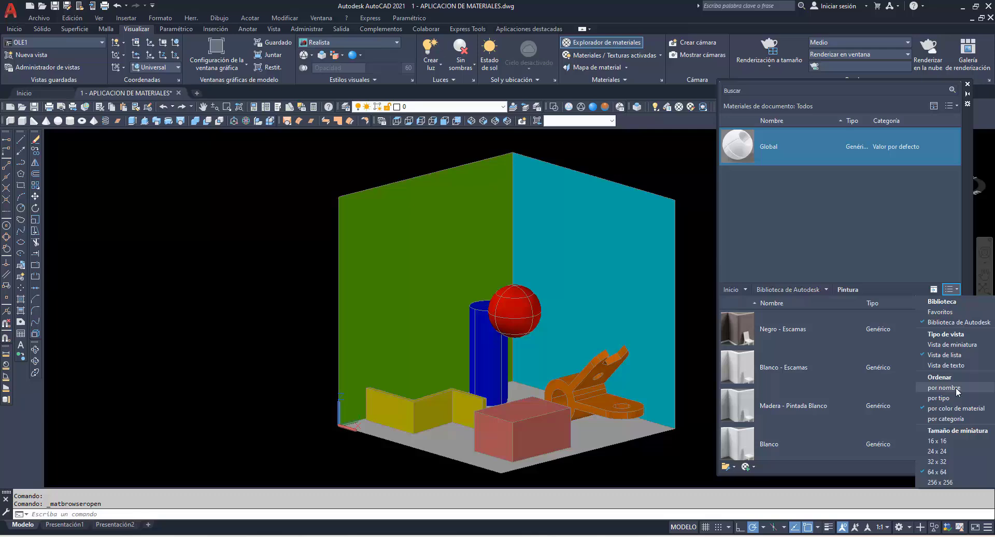
left_click(937, 407)
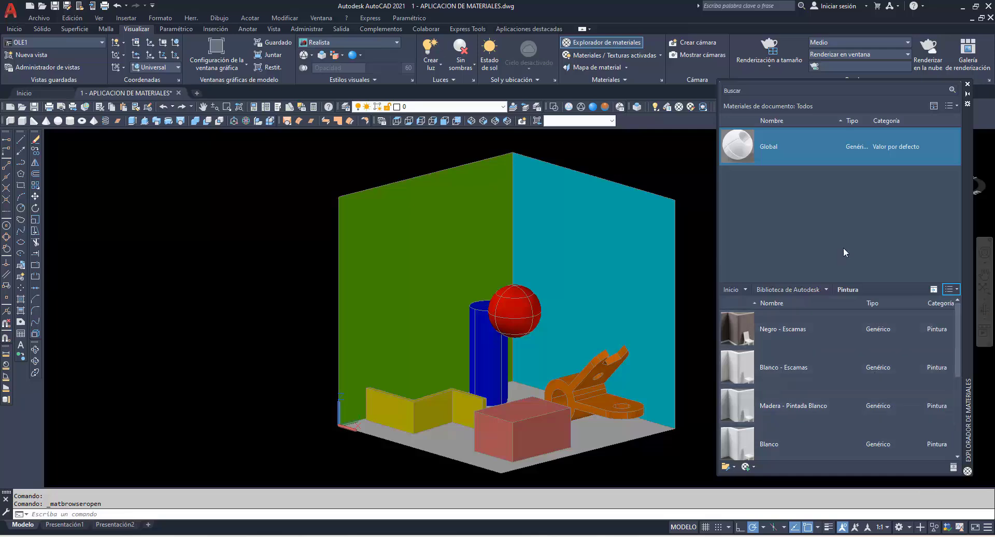
scroll(798, 337, "down", 3)
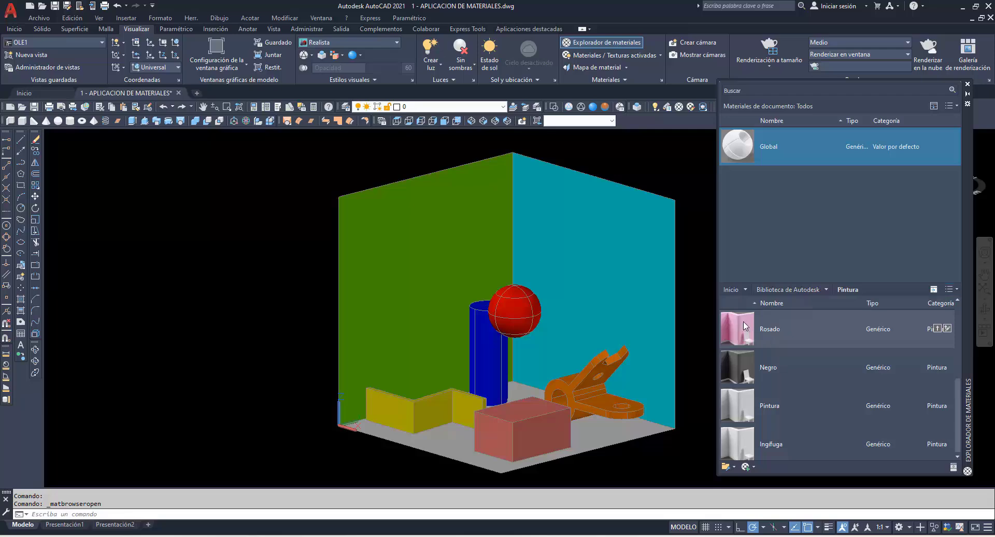
Drag Rosado onto the right wall and into Document Materials, undoing each with H.
left_click_drag(744, 326, 598, 241)
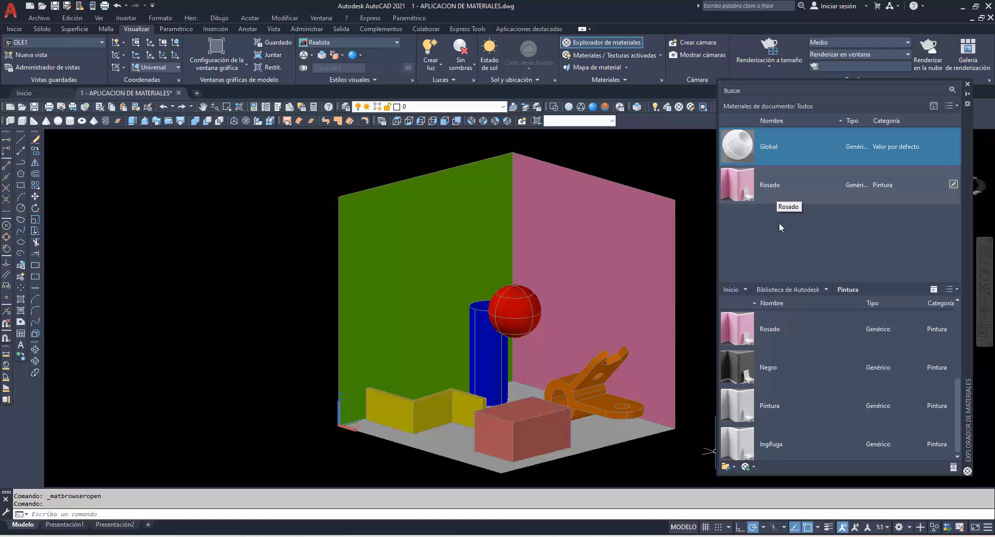
type("h")
key("Return")
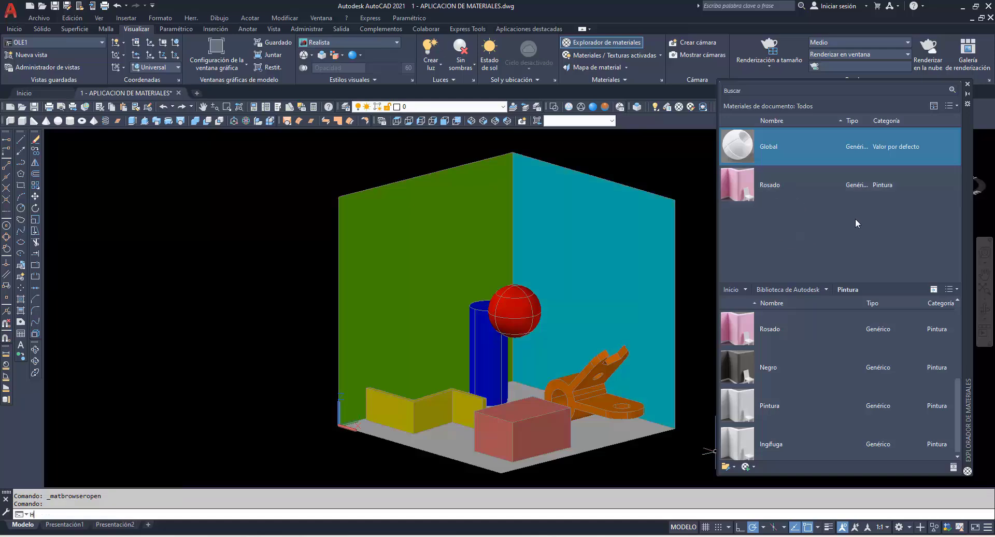
mouse_move(770, 328)
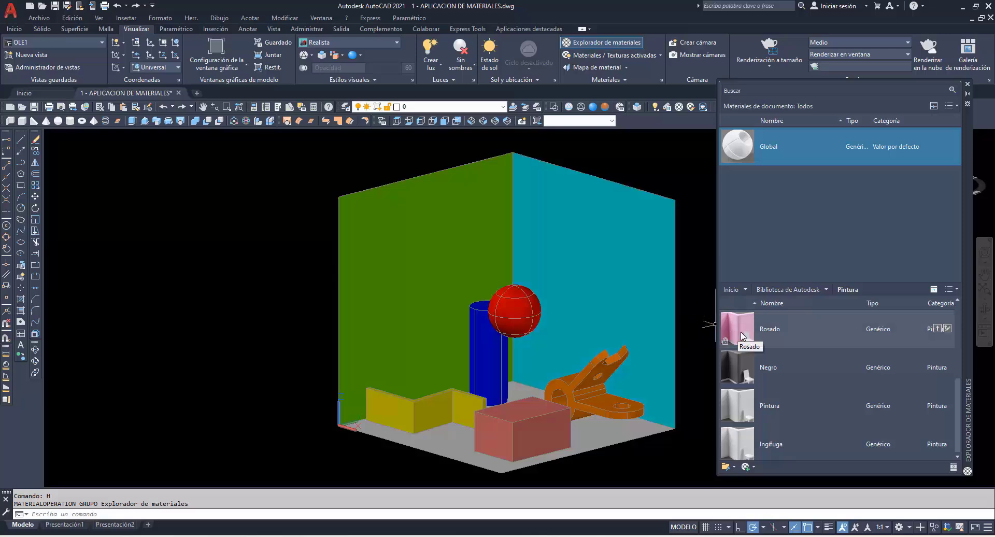
mouse_move(742, 336)
left_mouse_down()
mouse_move(745, 206)
mouse_move(621, 248)
left_mouse_up()
left_click(744, 183)
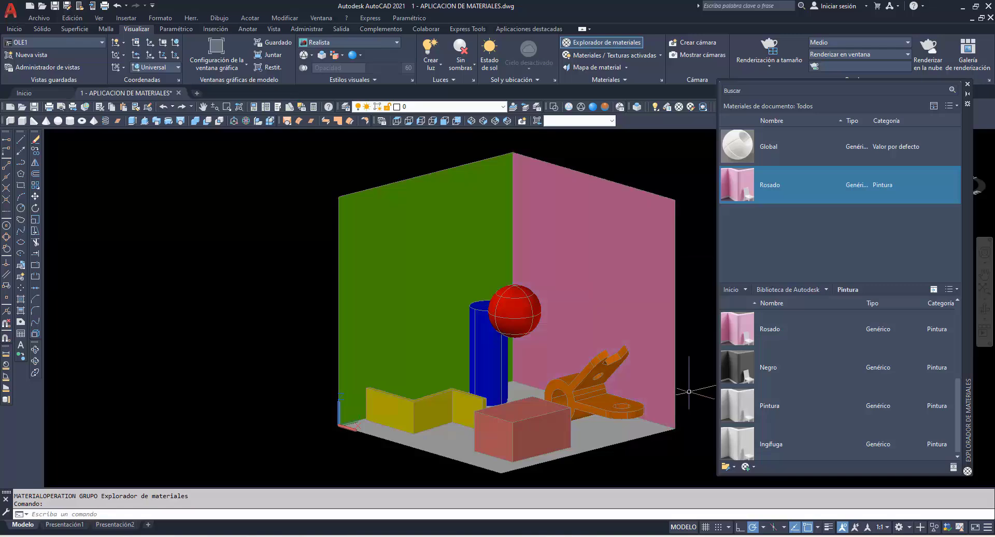
type("H")
key("Return")
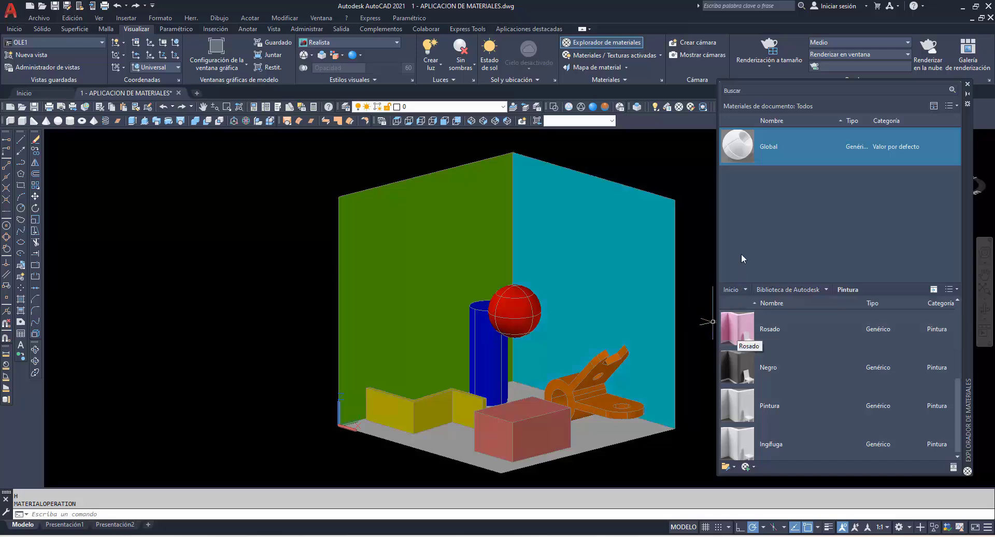
Add Rosado with its add button, apply it to the right wall, then undo with H.
left_click(939, 329)
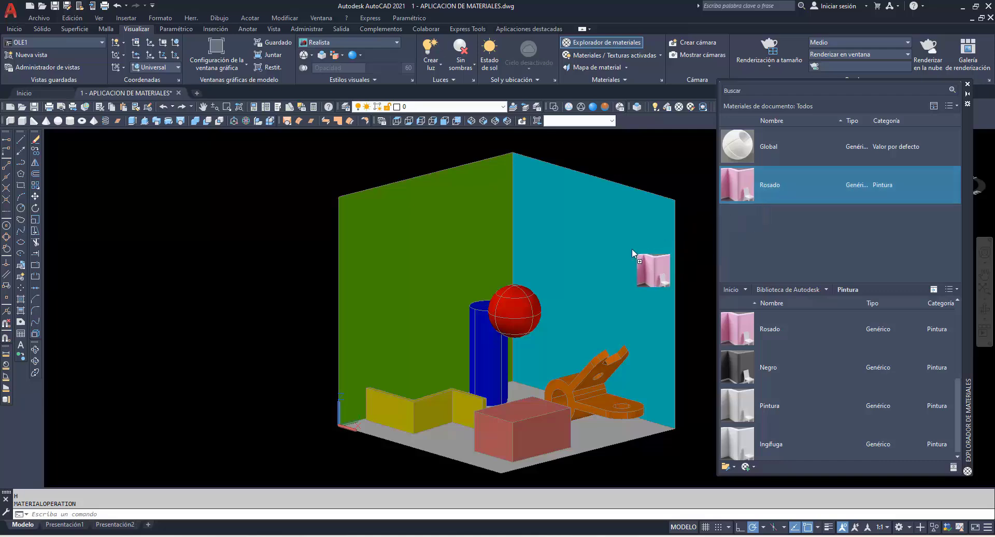
left_click_drag(738, 186, 632, 249)
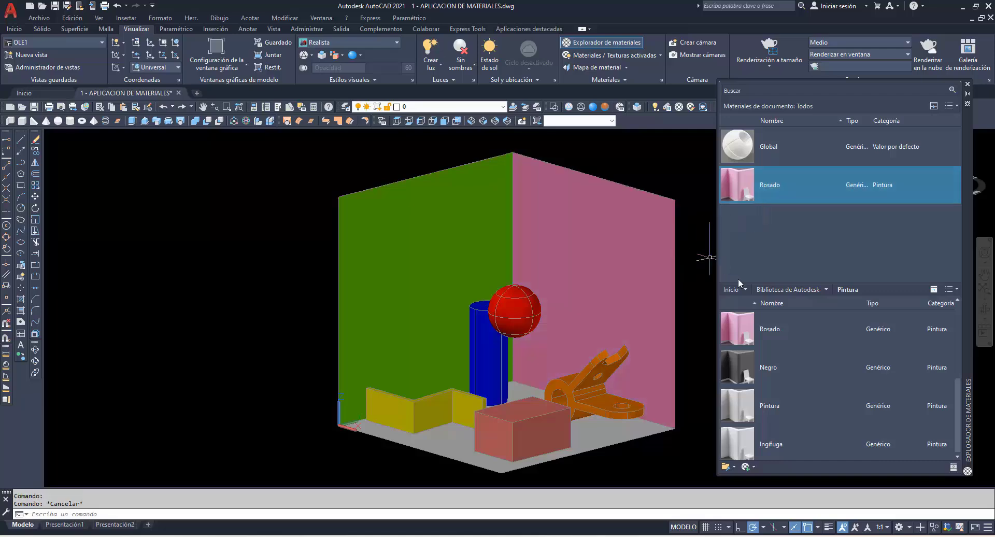
type("h")
key("Return")
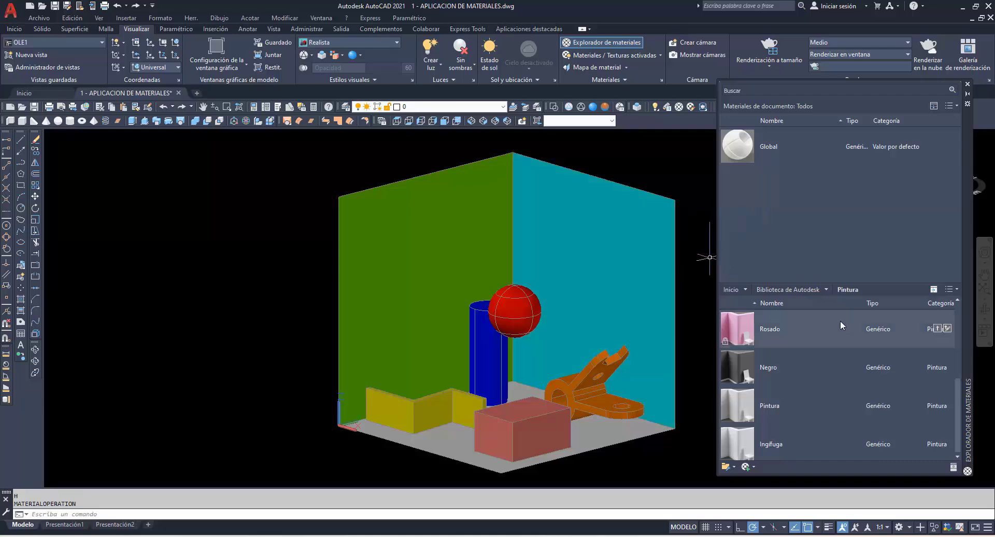
mouse_move(947, 330)
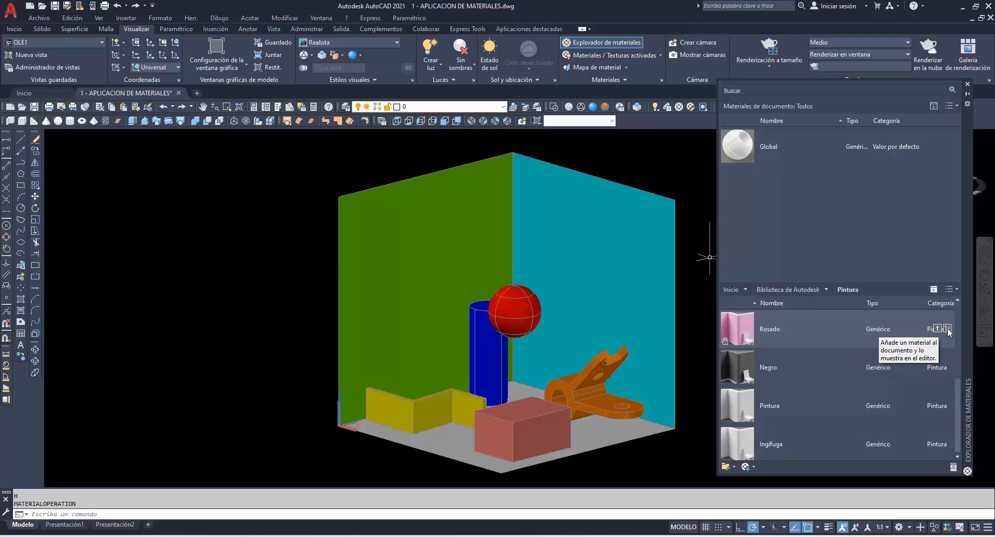
Add Rosado to the drawing, drag it onto the cyan right wall, and close the Materials Editor.
left_click(947, 328)
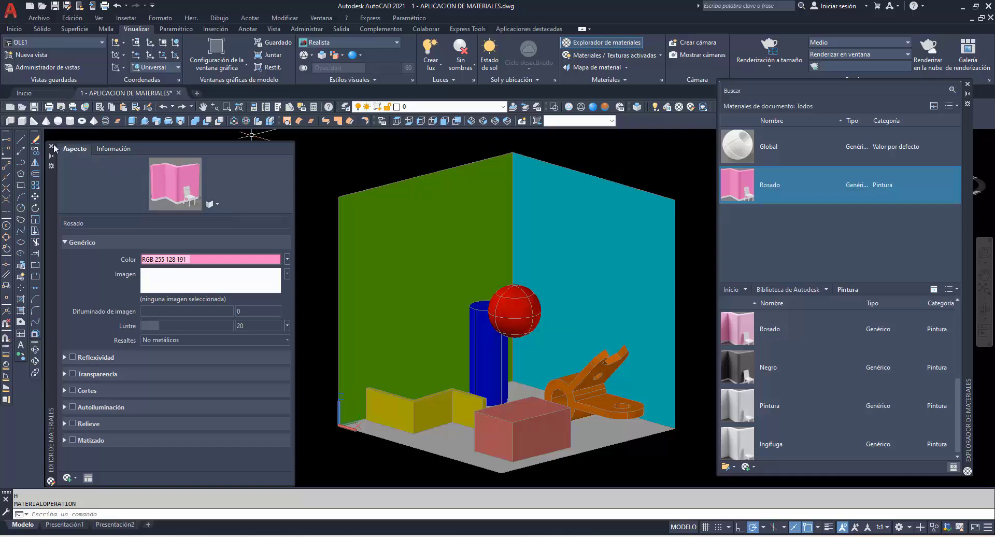
left_click_drag(763, 191, 627, 264)
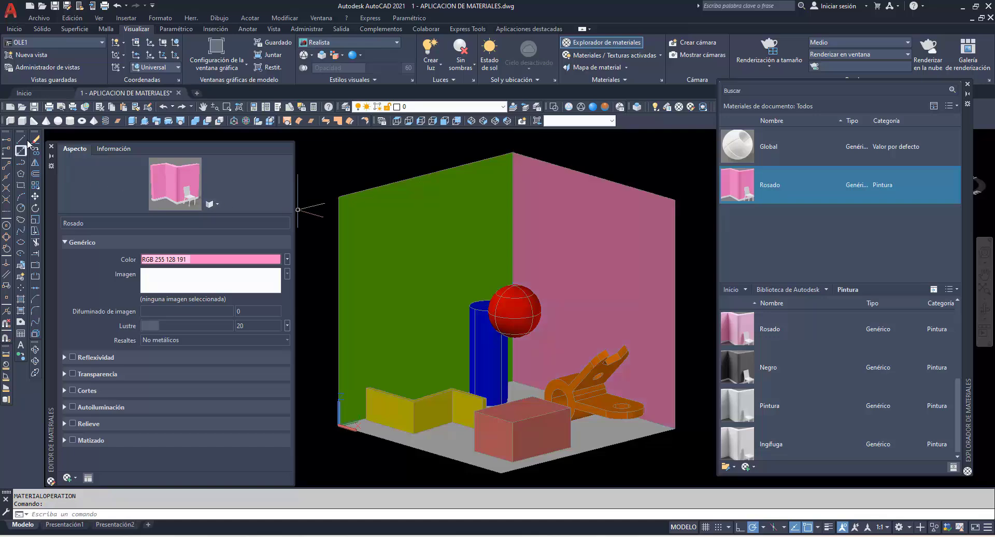
left_click(52, 147)
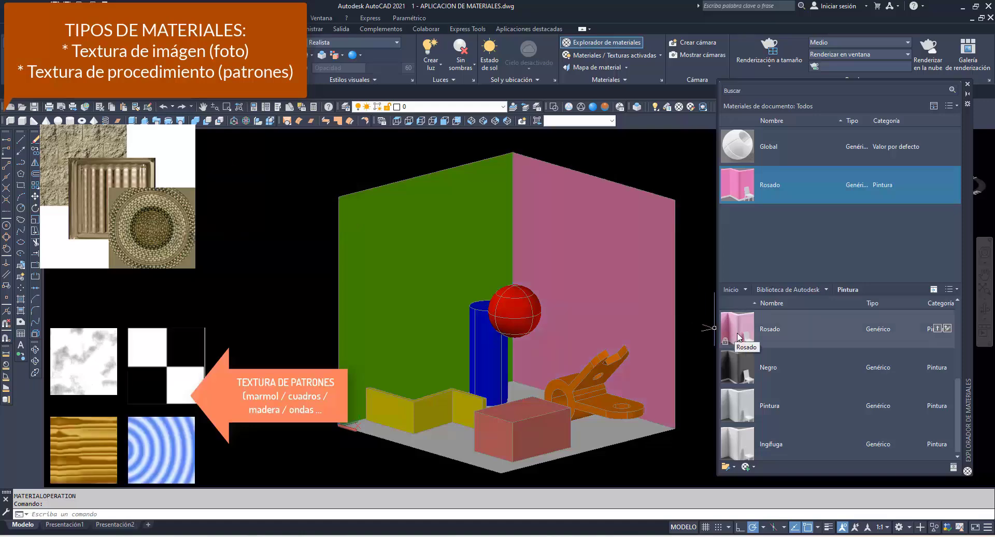
scroll(738, 336, "up", 3)
scroll(738, 337, "up", 5)
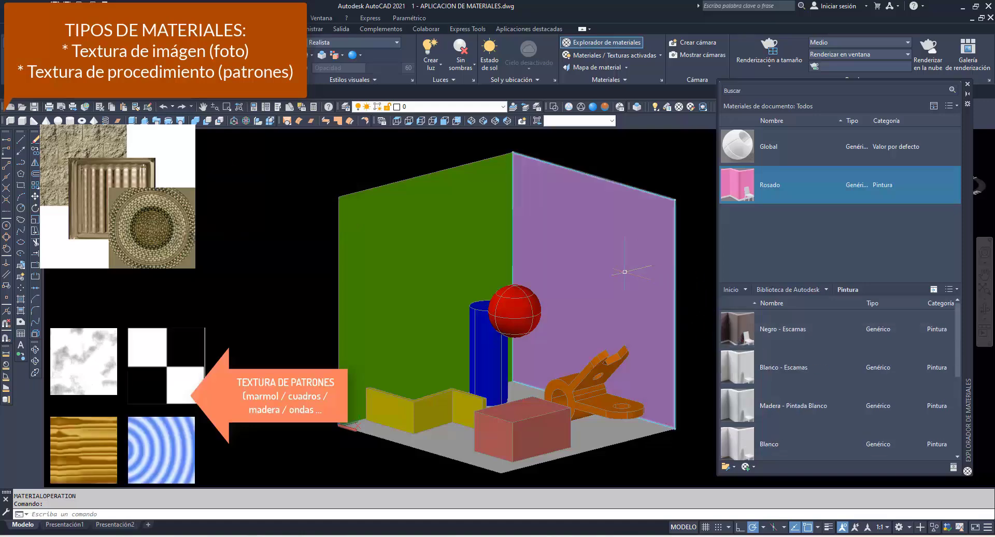
Show the library's Suelo materials sorted by type and add Mármol - Cuadrados naranja oscuro.
left_click(624, 272)
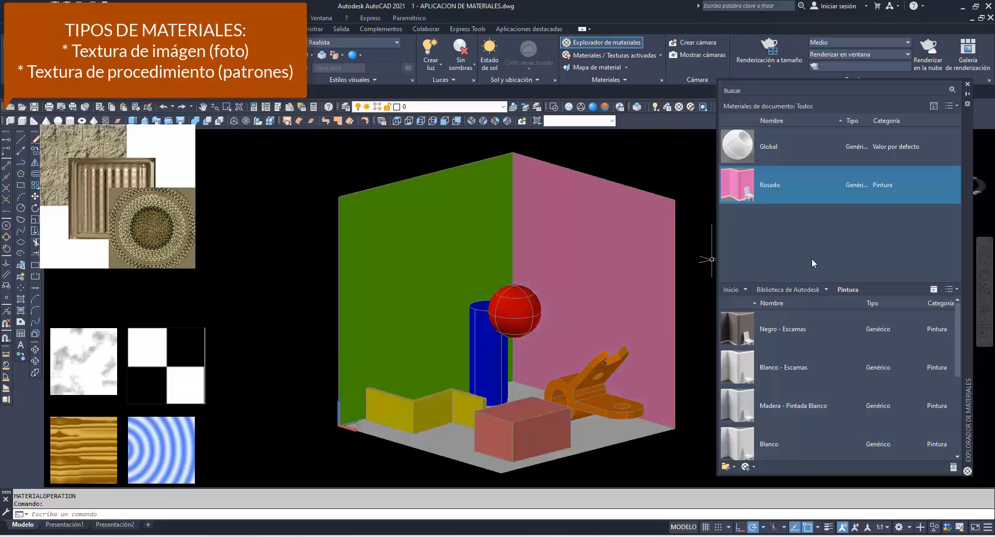
left_click(827, 289)
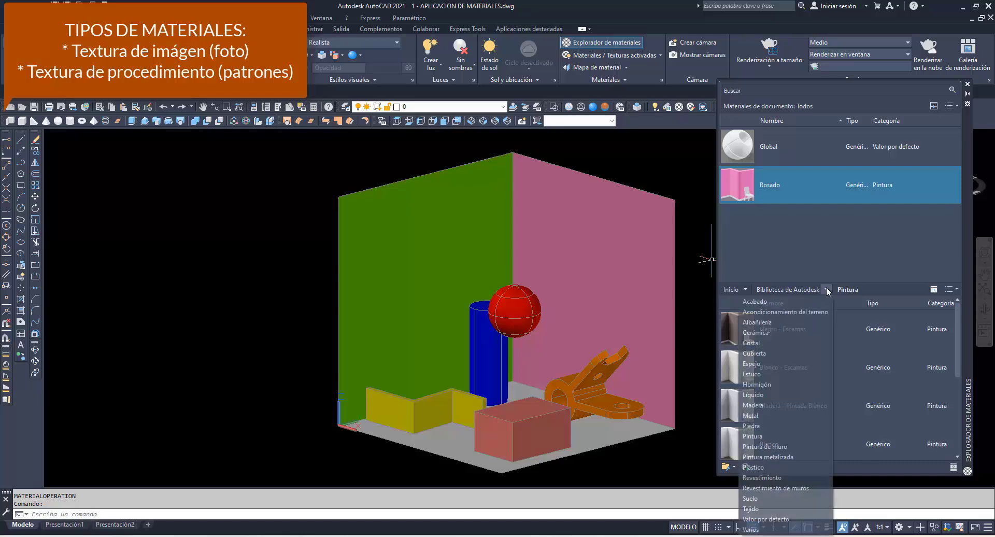
left_click(752, 498)
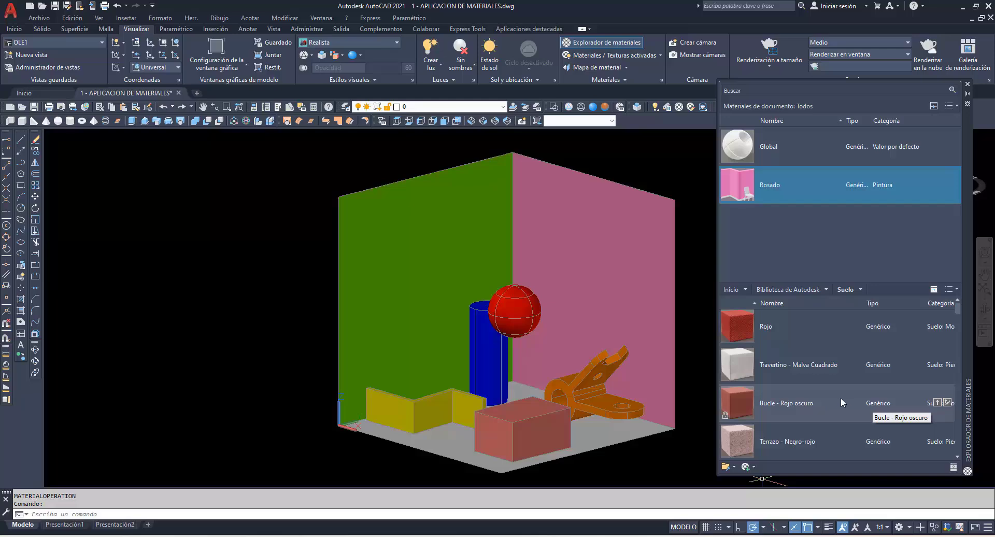
left_click(951, 289)
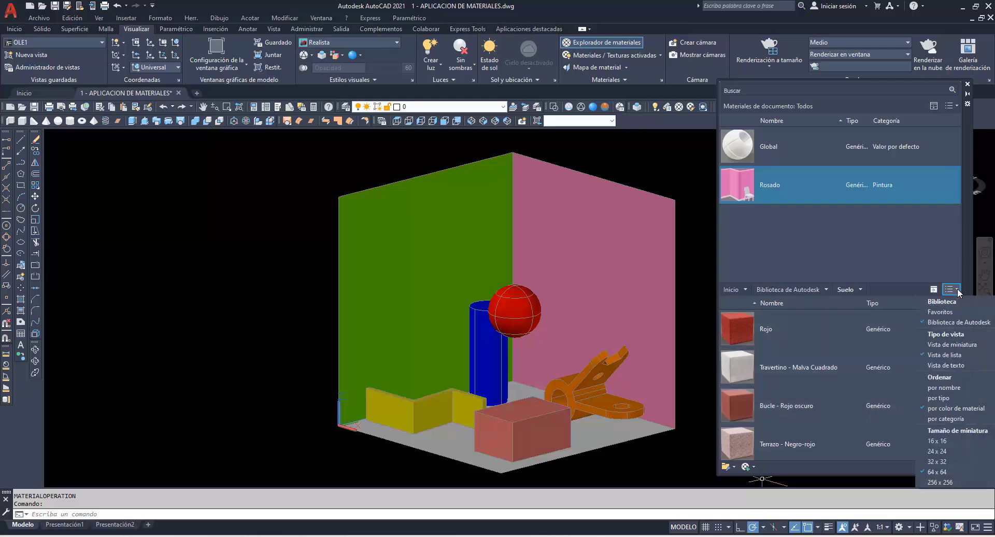
left_click(943, 397)
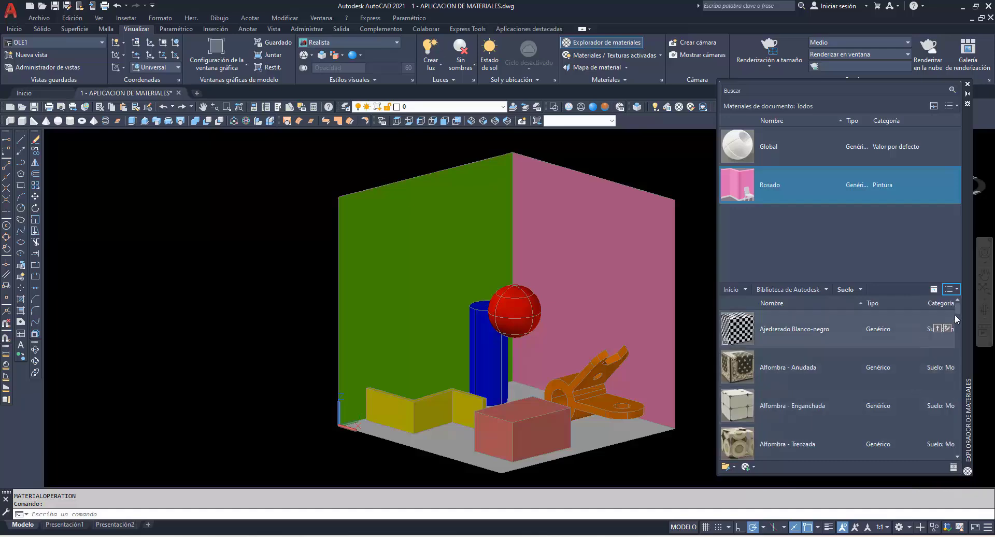
left_click_drag(959, 307, 958, 386)
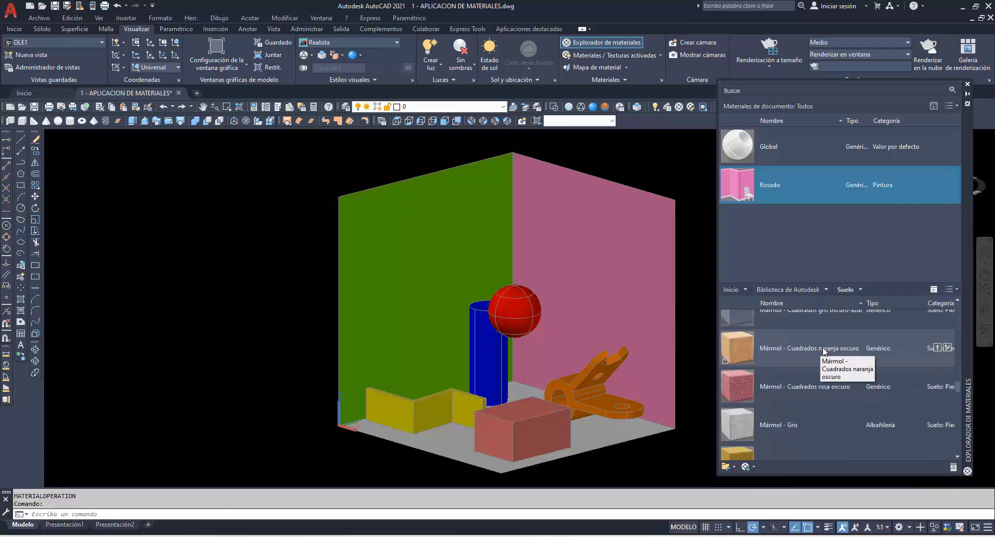
left_click(948, 348)
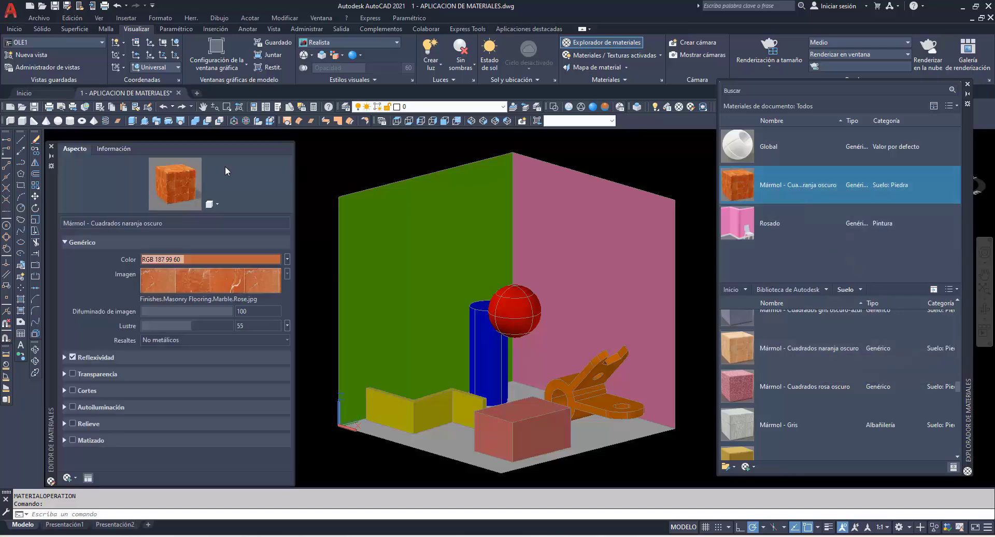
mouse_move(840, 223)
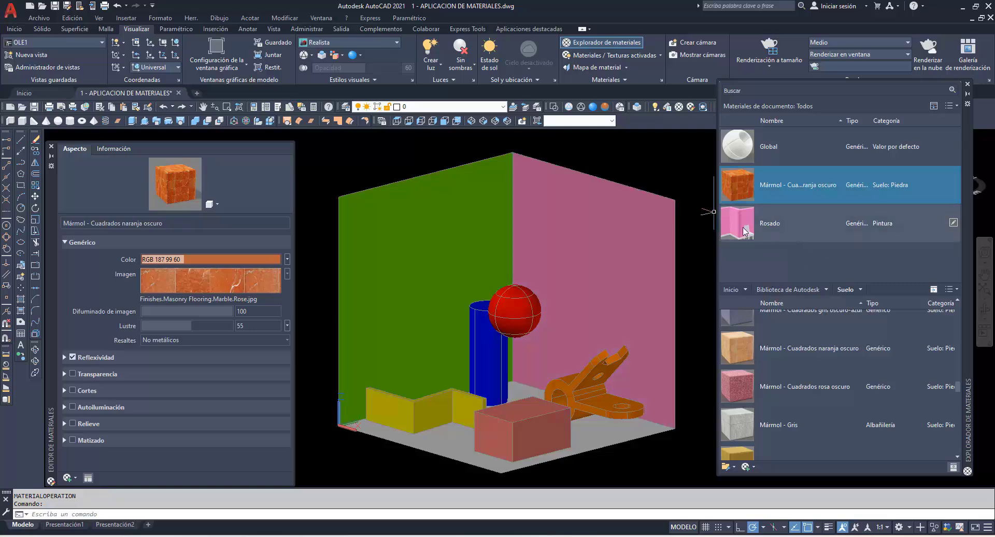
Make Rosado orange by lowering its Blue value to about 40, then view the marble's properties.
left_click(741, 223)
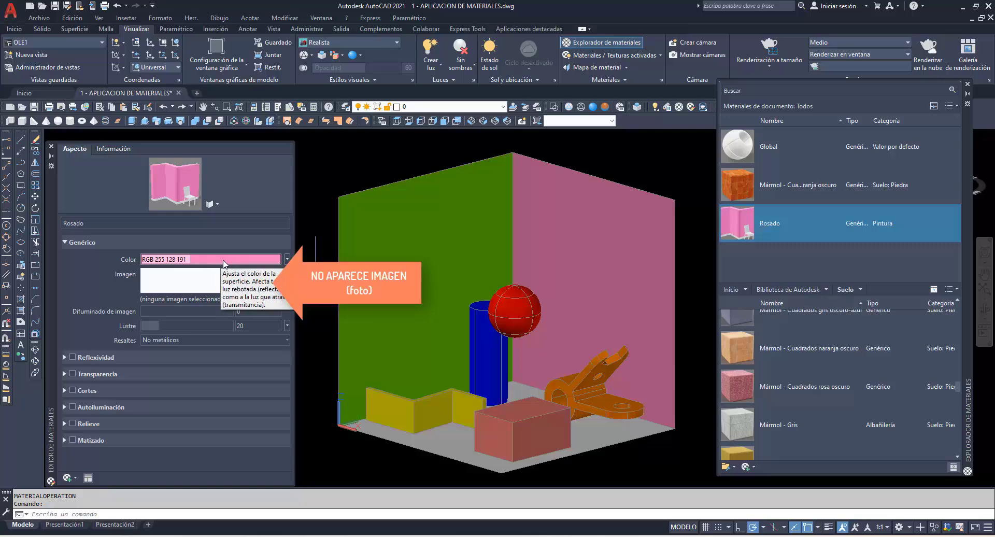
left_click(224, 259)
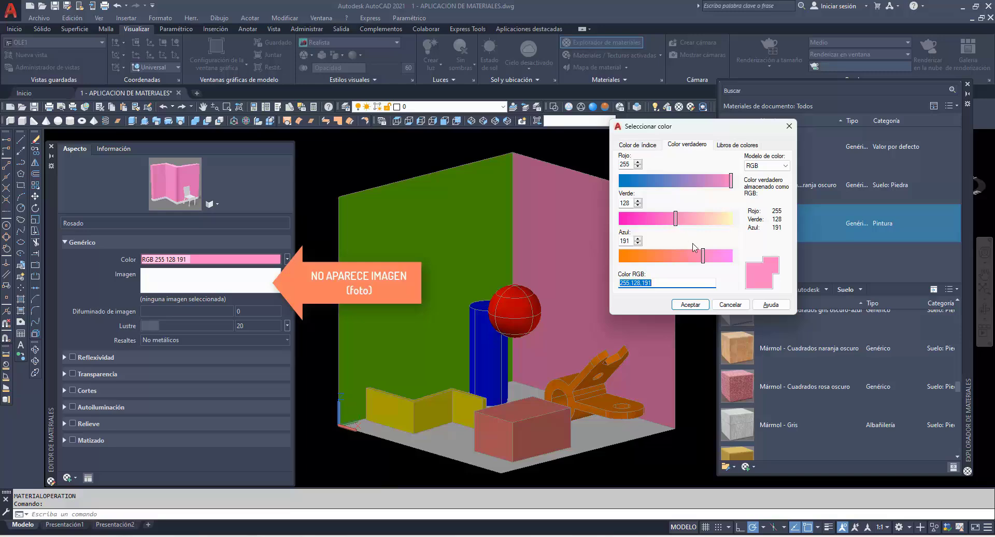
left_click_drag(704, 255, 637, 255)
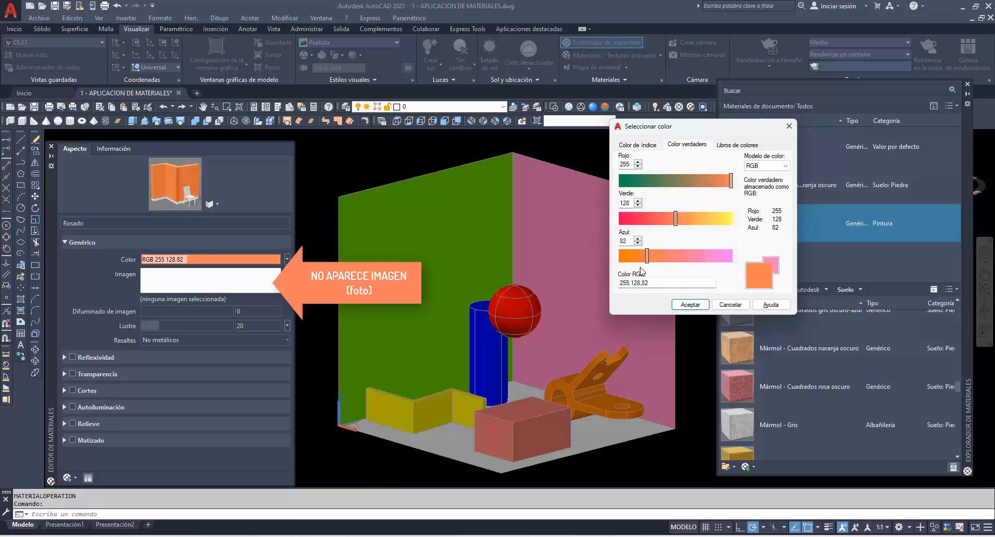
left_click(690, 305)
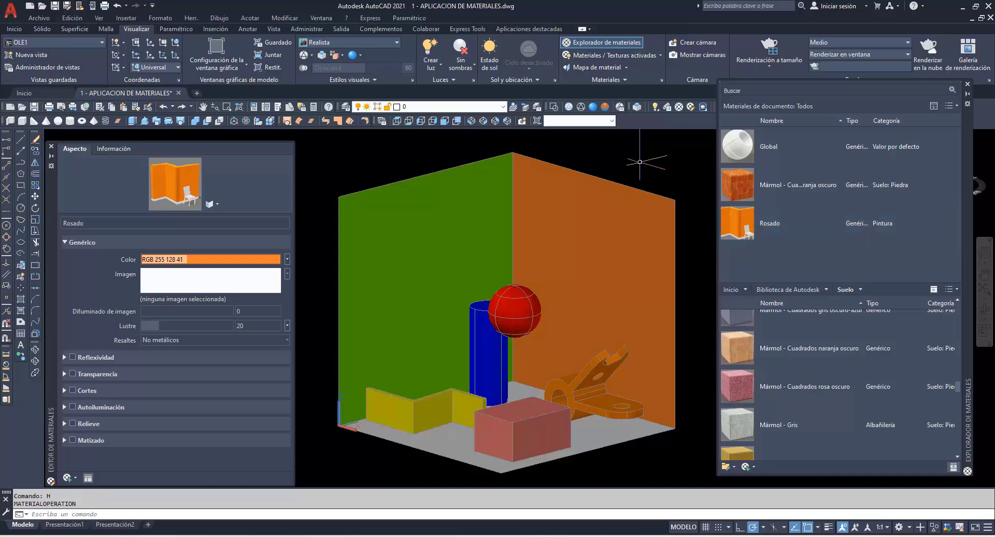
left_click(743, 193)
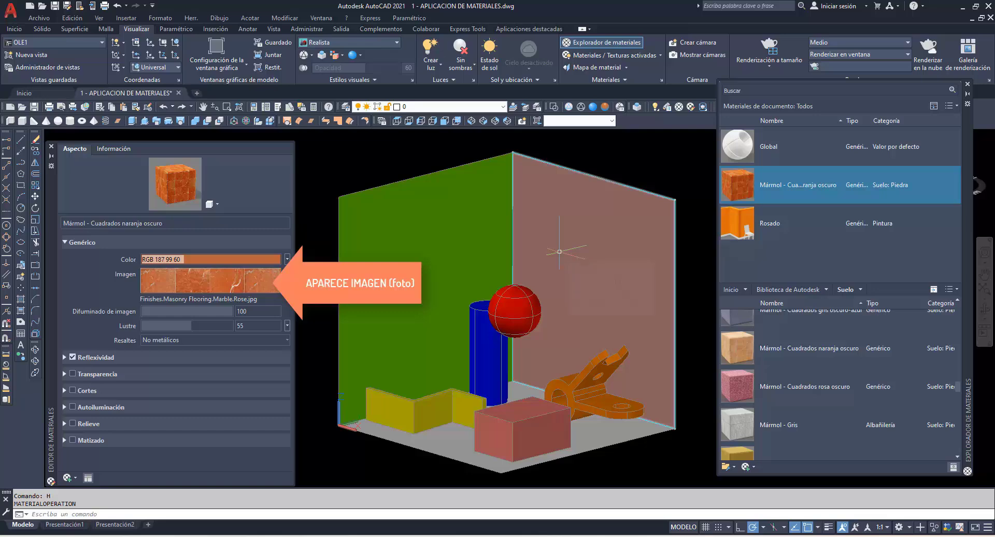
Apply the Mármol - Cuadrados naranja oscuro marble to the right wall, reviewing its texture image settings.
left_click(559, 252)
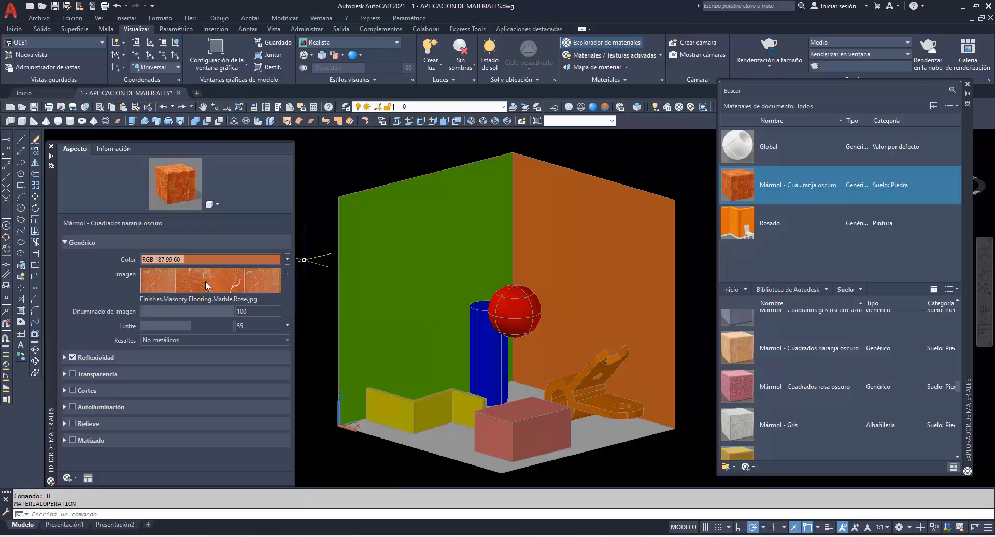
left_click(205, 281)
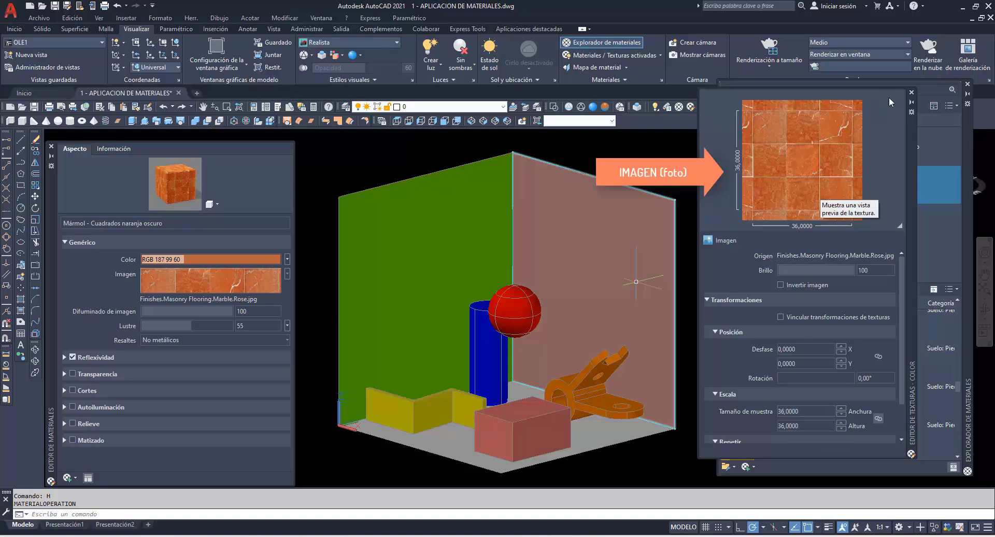
left_click(911, 93)
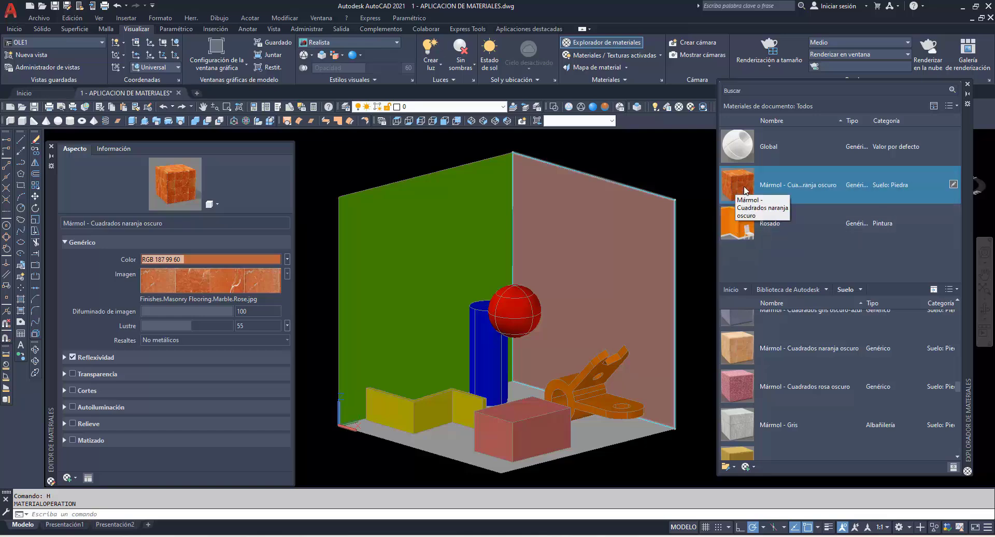
mouse_move(744, 186)
left_click(745, 187)
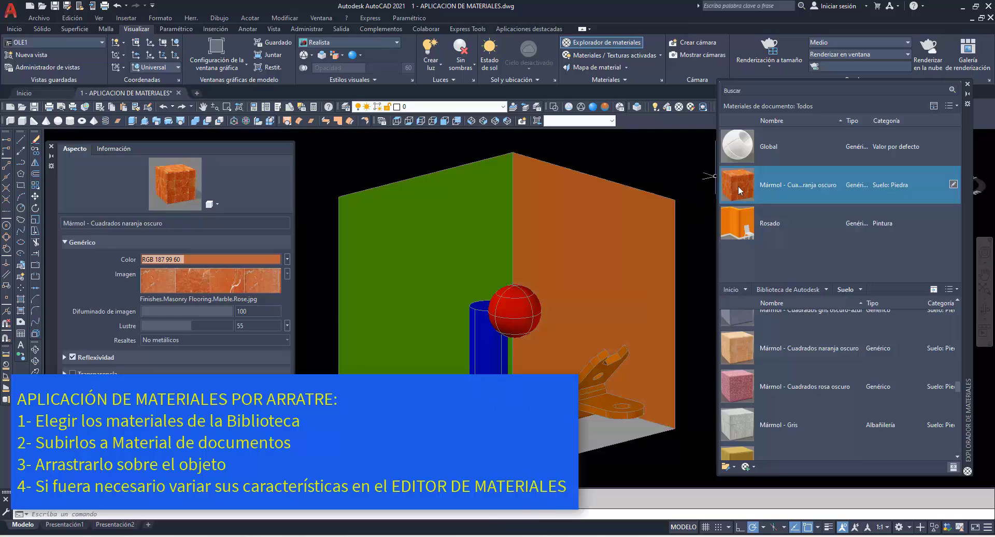
Drag the Mármol marble from Document Materials onto the right wall.
mouse_move(738, 185)
left_mouse_down()
mouse_move(445, 240)
mouse_move(555, 239)
left_mouse_up()
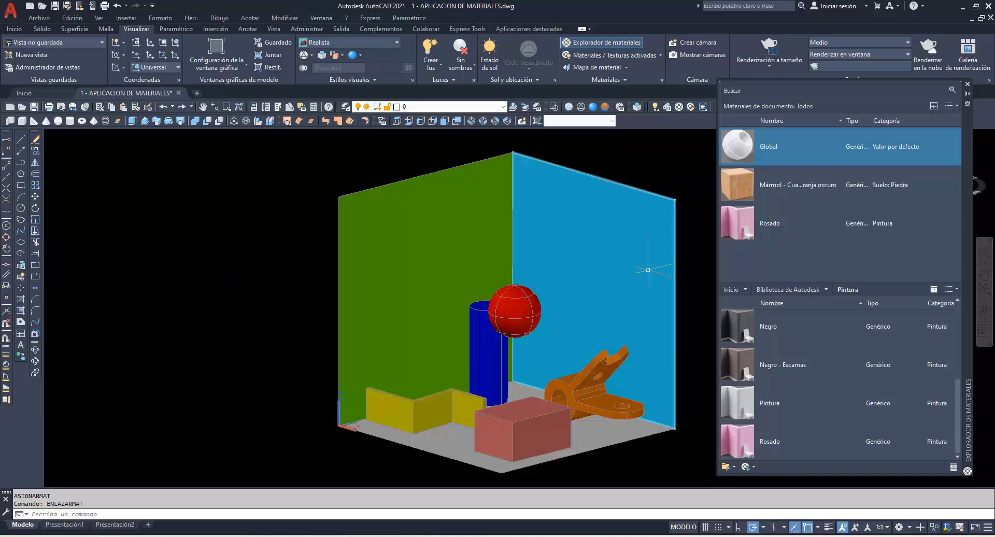
Link Rosado to layer PARED DER and the Mármol marble to layer PARED IZQ with ENLAZA.
left_click(808, 223)
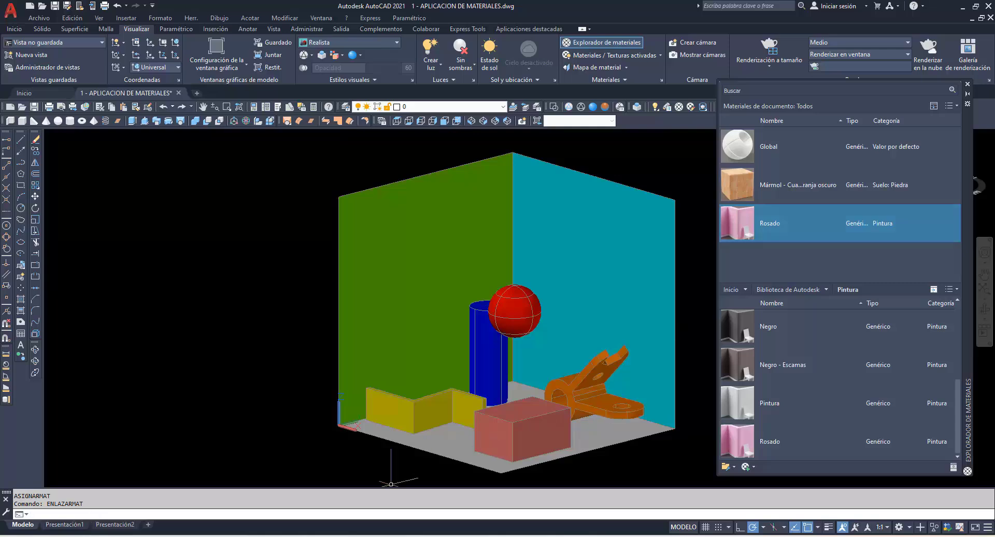
type("ENLAZA")
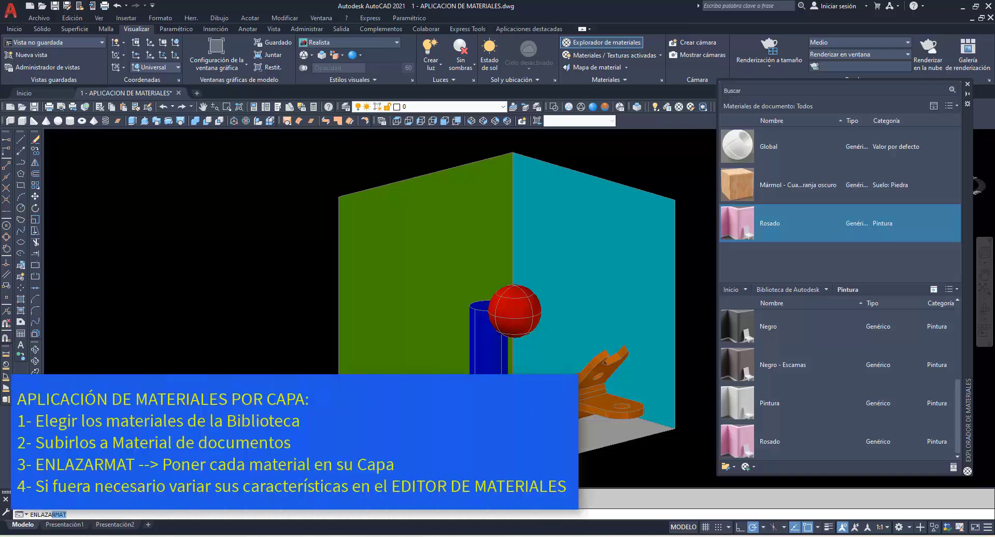
key("Return")
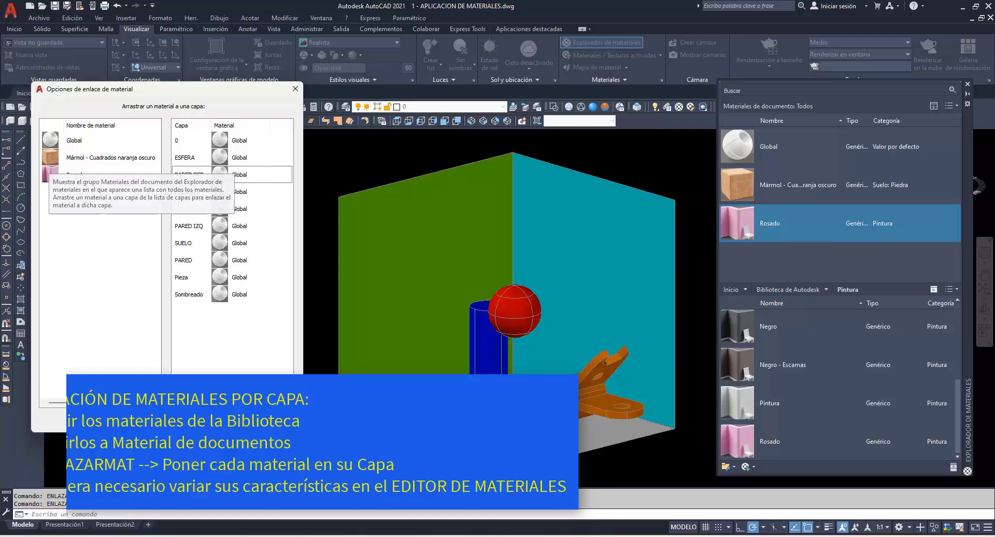
left_click(76, 174)
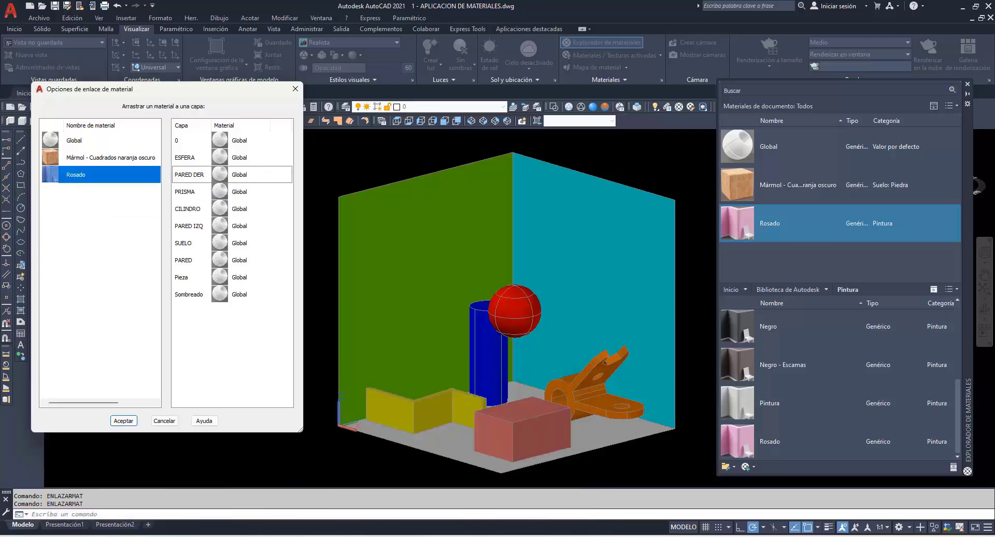
left_click(189, 175)
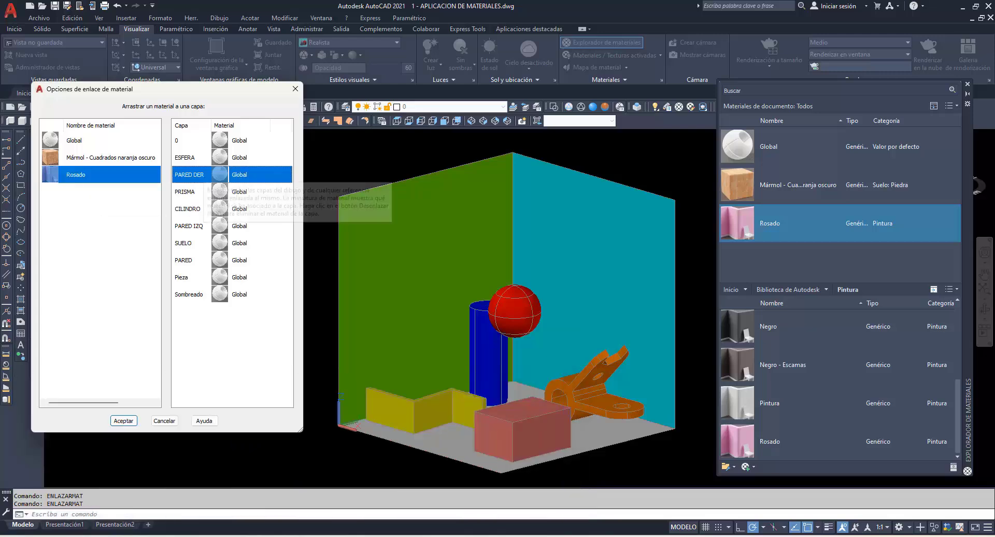
left_click_drag(76, 175, 228, 175)
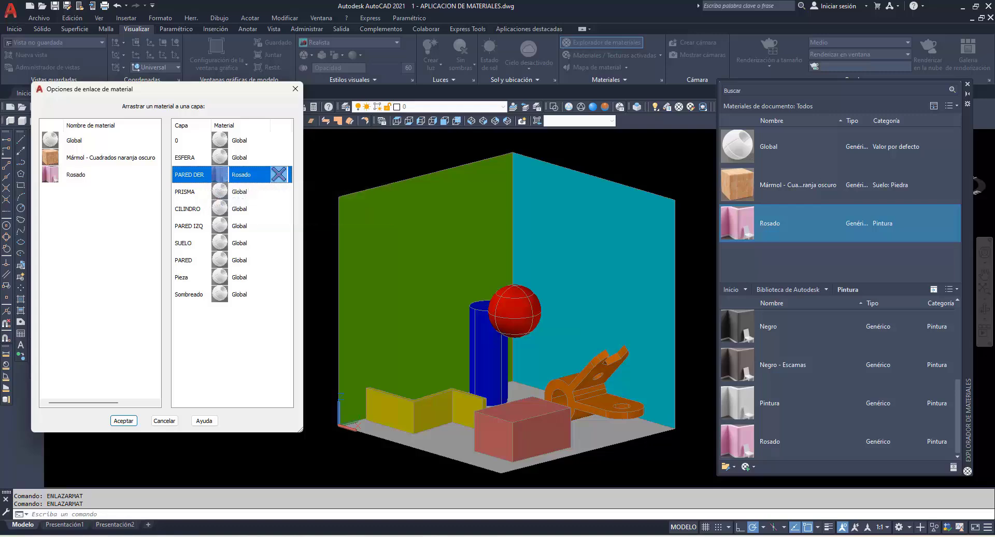
mouse_move(104, 157)
left_mouse_down()
mouse_move(231, 226)
mouse_move(278, 226)
left_mouse_up()
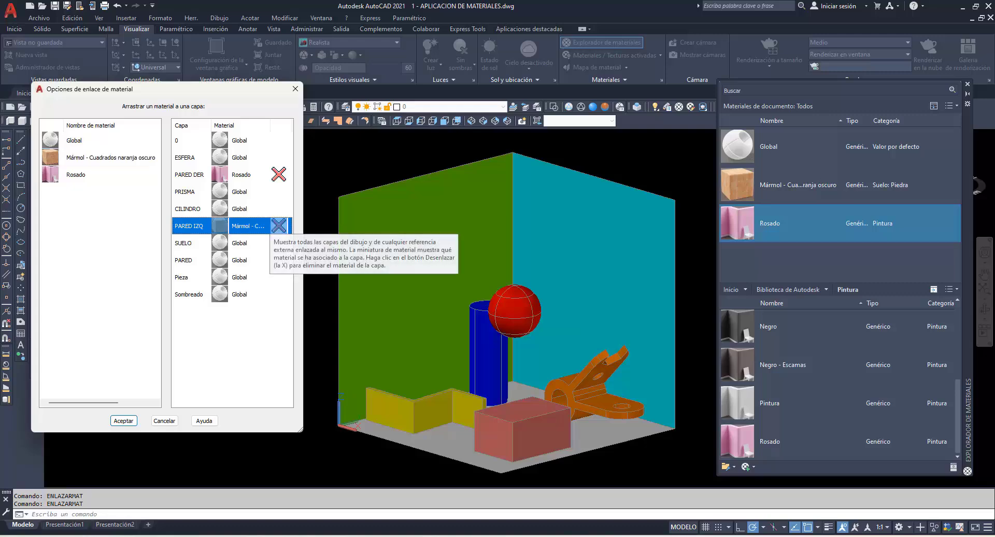
left_click(123, 421)
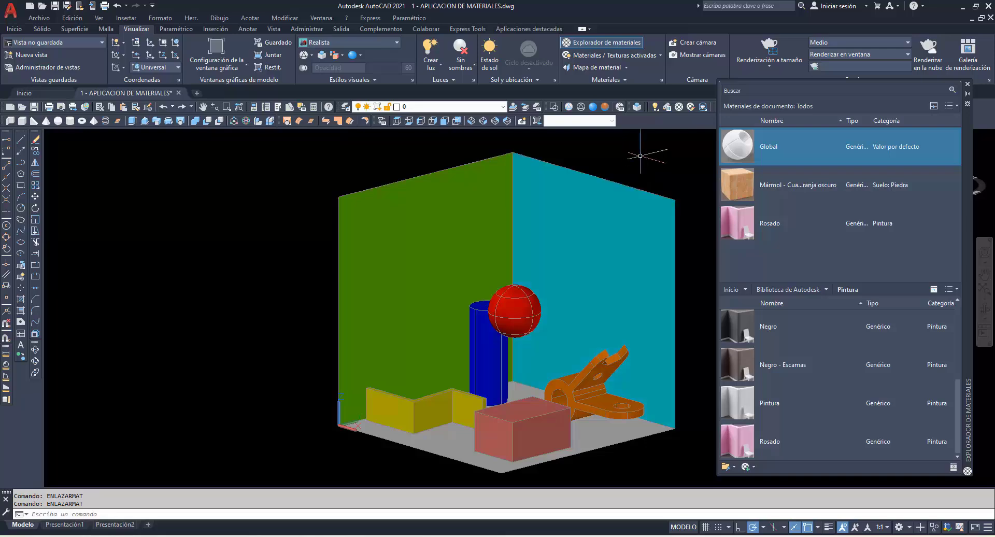
Assign pink Rosado to the right wall and the marble to the left wall, then reopen Enlazar por capa.
left_click(607, 79)
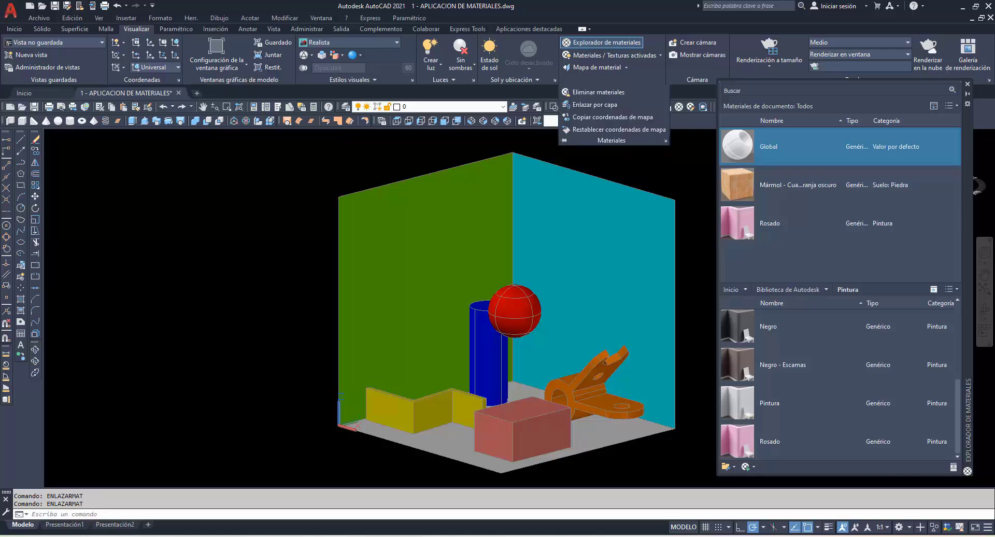
left_click_drag(737, 223, 596, 249)
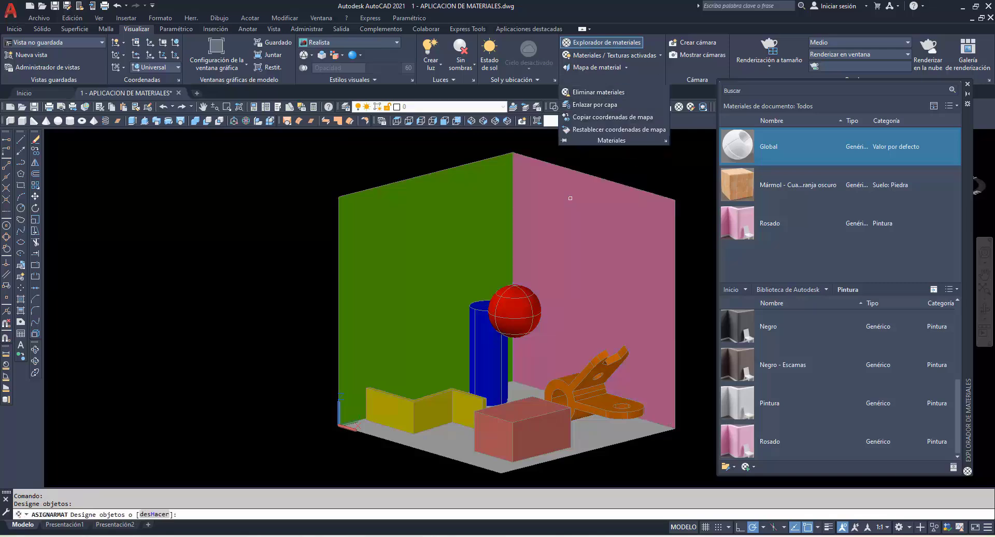
left_click(473, 223)
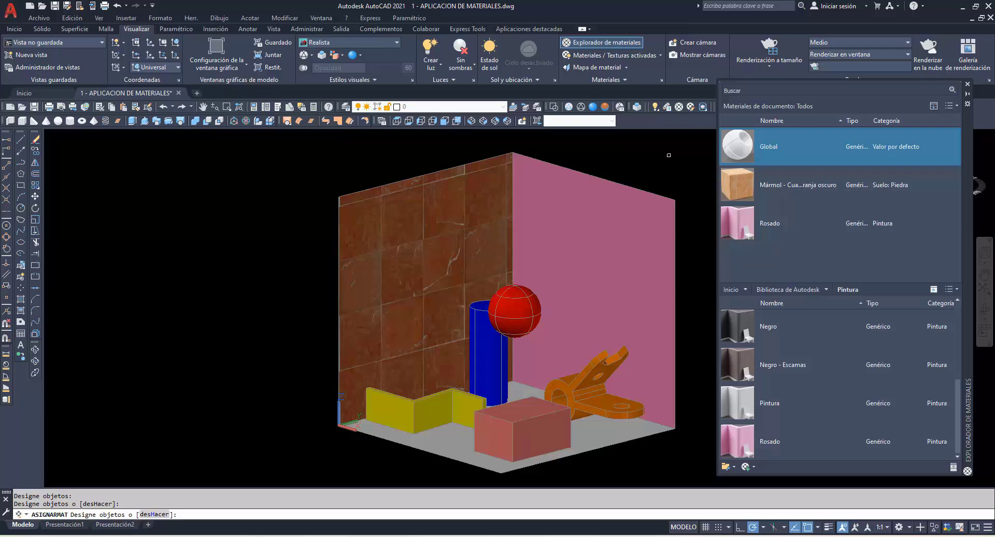
key("Escape")
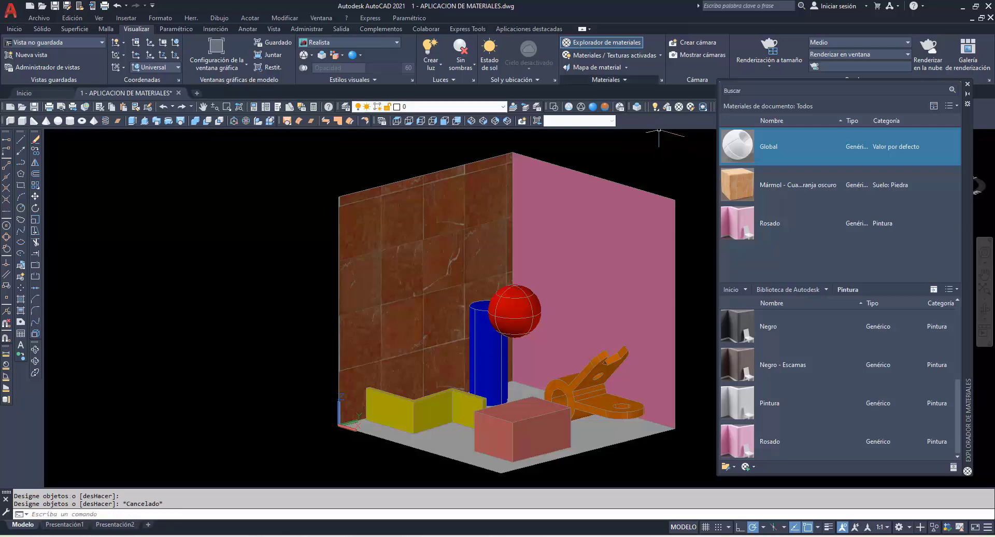
left_click(612, 80)
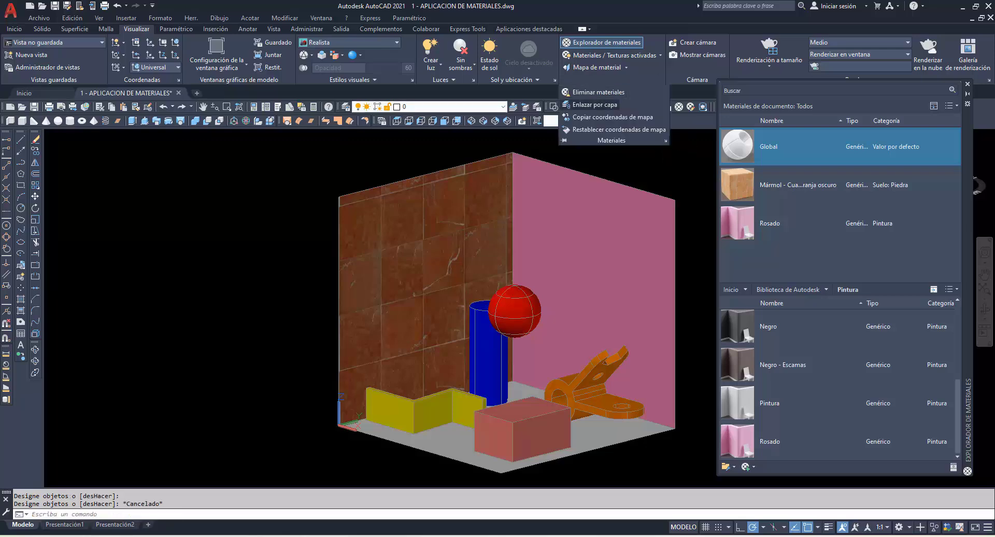
left_click(595, 104)
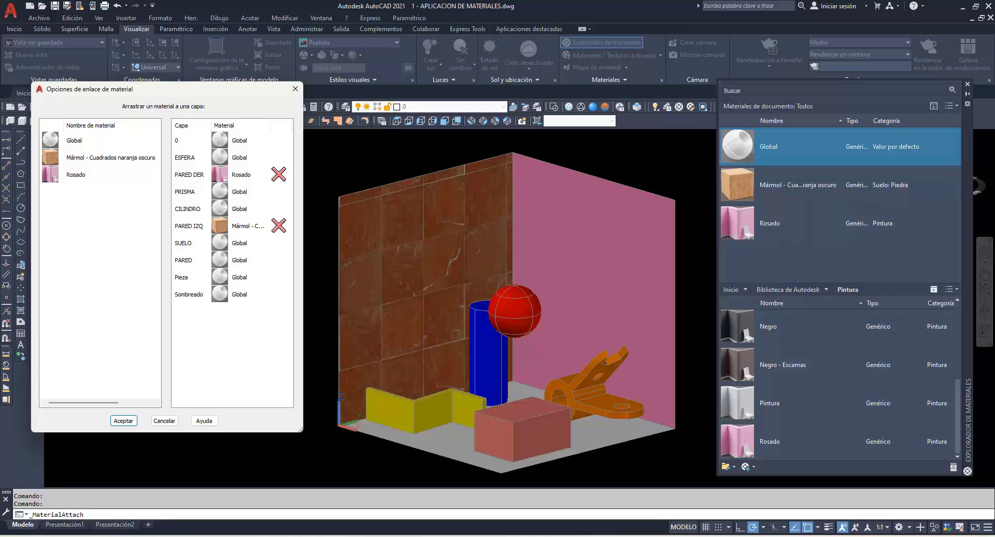
Relink layer PARED DER to Mármol - Cuadrados naranja oscuro and accept the link options.
left_click_drag(103, 157, 248, 174)
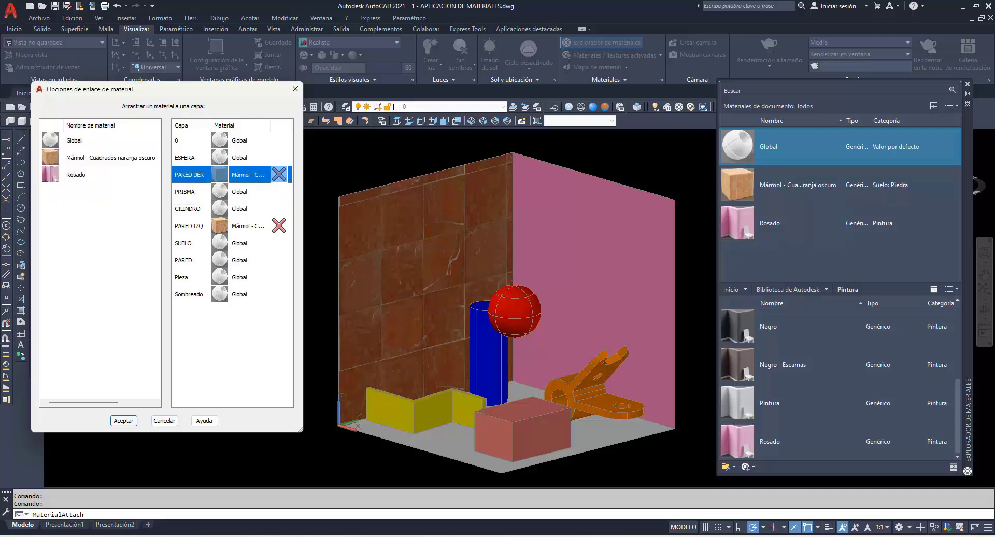
left_click(123, 420)
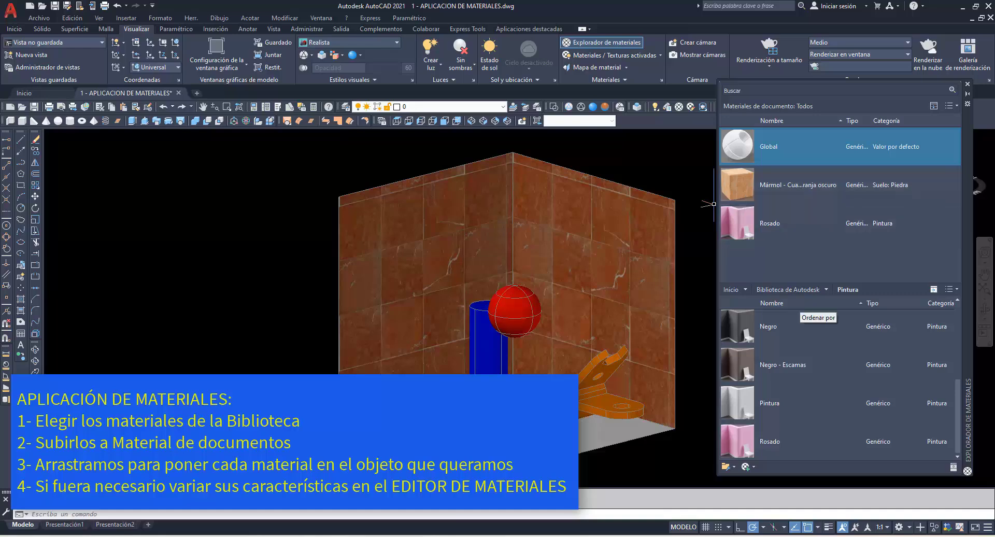
Add the Rombo - Rojo floor tile from the Suelo library to the drawing's materials.
left_click(826, 289)
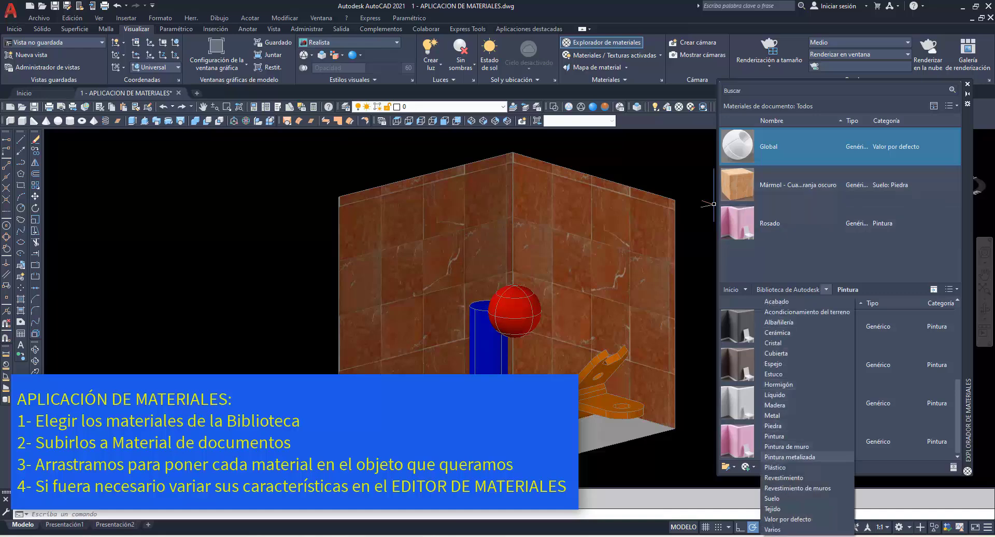
left_click(792, 498)
scroll(829, 339, "down", 2)
scroll(829, 339, "down", 2)
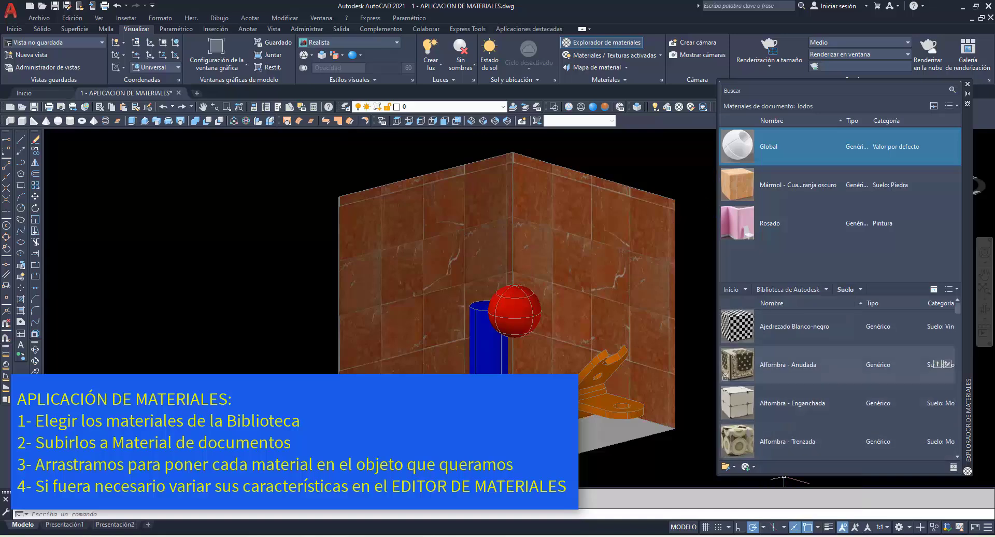
scroll(829, 340, "down", 2)
scroll(829, 339, "down", 2)
scroll(829, 342, "down", 2)
scroll(829, 342, "down", 2)
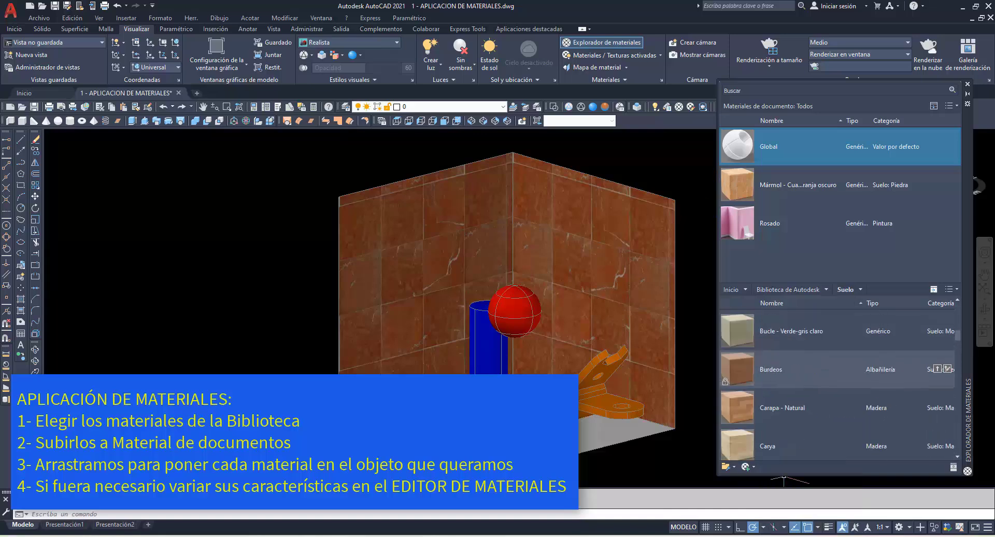
scroll(829, 342, "down", 2)
scroll(829, 349, "down", 3)
scroll(829, 349, "down", 2)
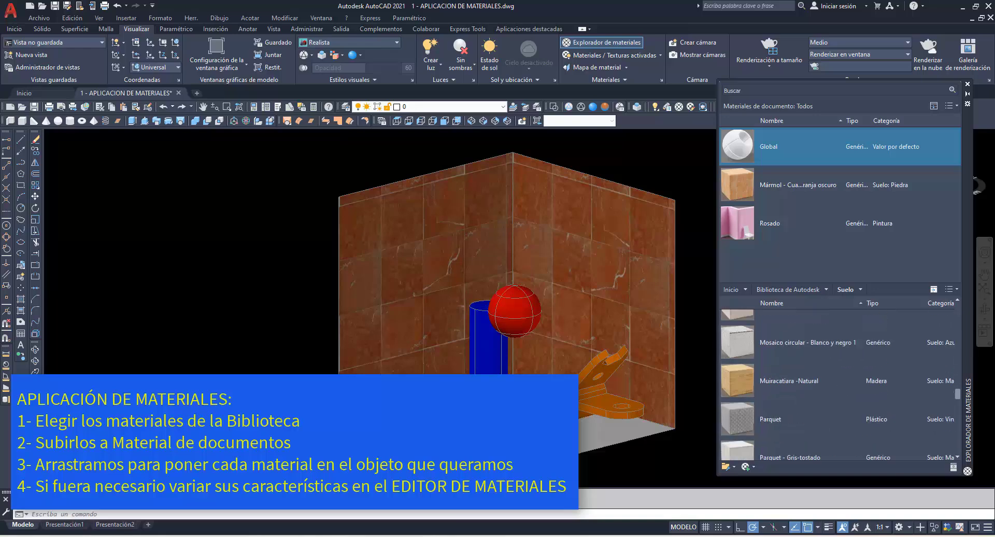
scroll(829, 370, "down", 3)
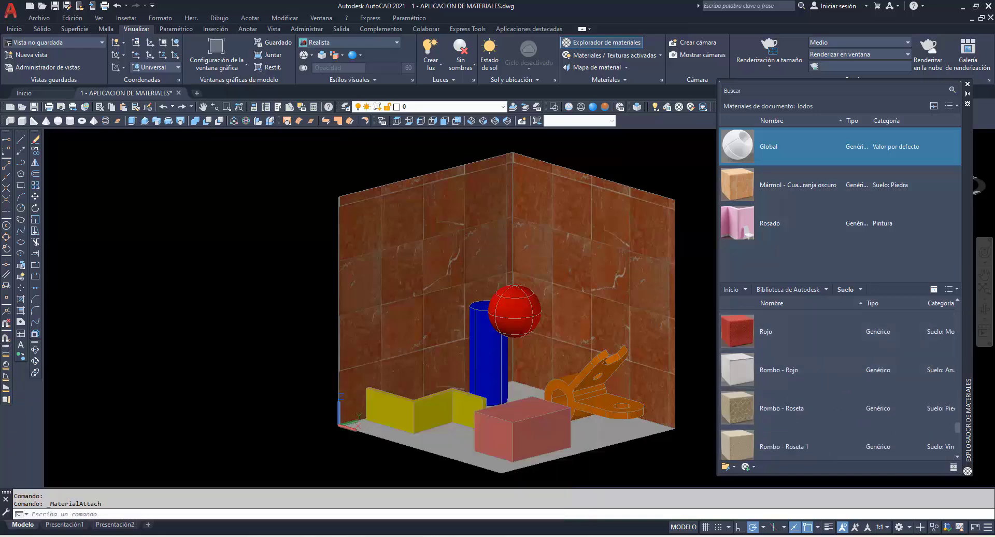
scroll(829, 370, "up", 1)
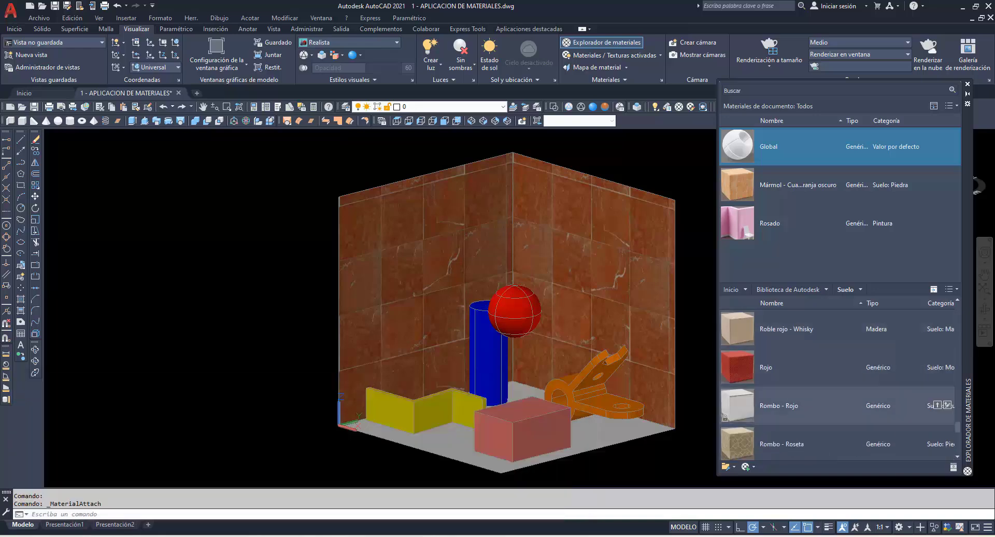
left_click(937, 405)
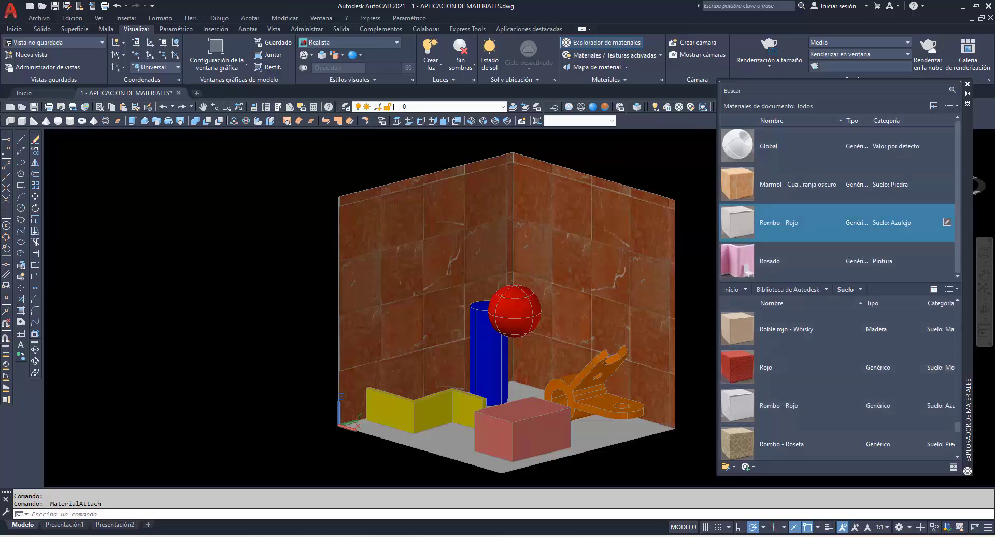
Add Isódomo uniforme - Marrón brick and Luminoso - Translúcido Azul glass to the drawing's materials.
left_click(826, 289)
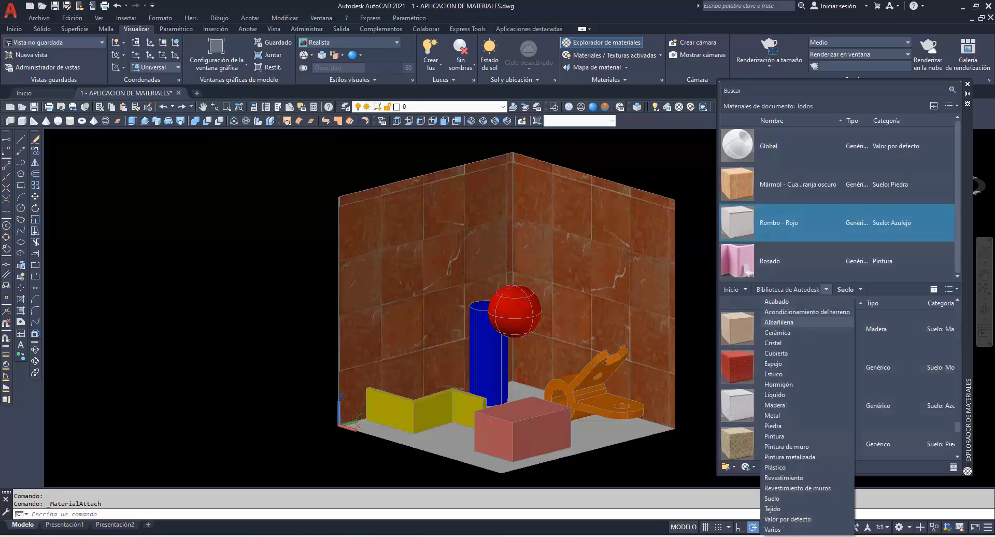
left_click(779, 322)
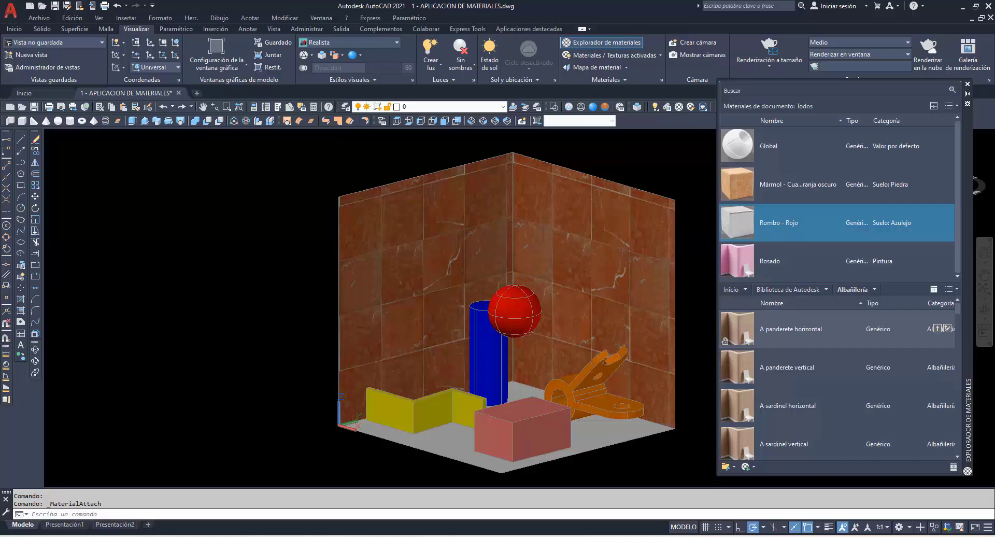
scroll(837, 384, "down", 5)
left_click_drag(793, 406, 829, 261)
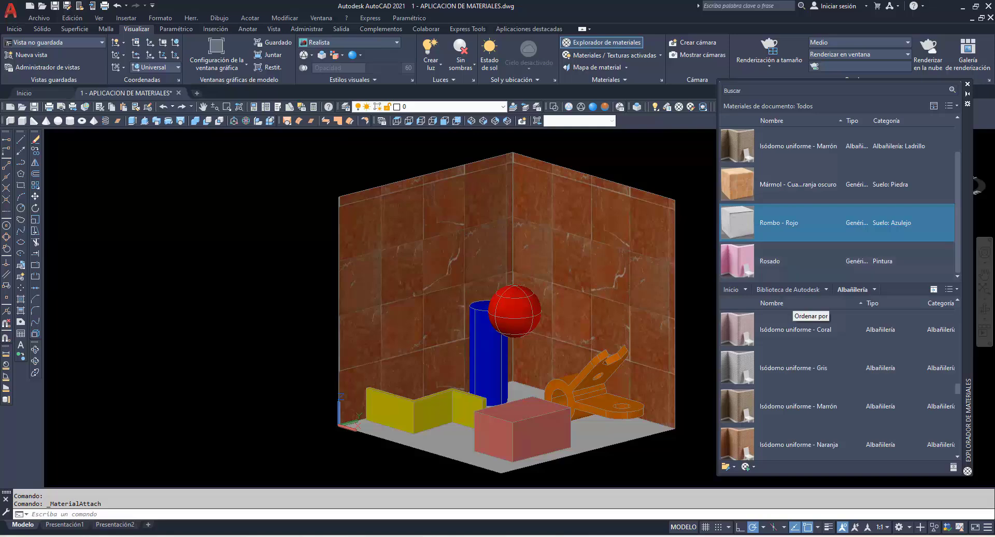
left_click(826, 289)
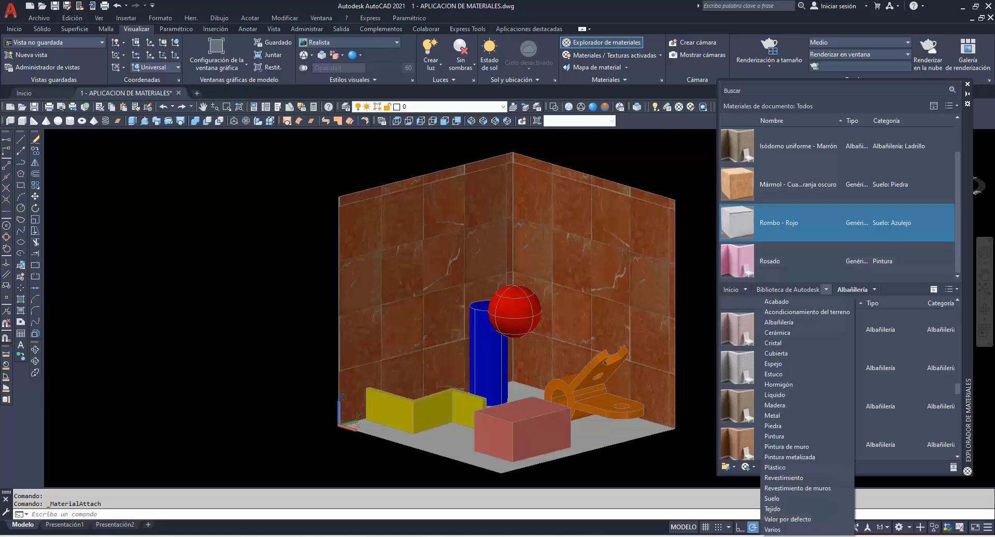
left_click(773, 342)
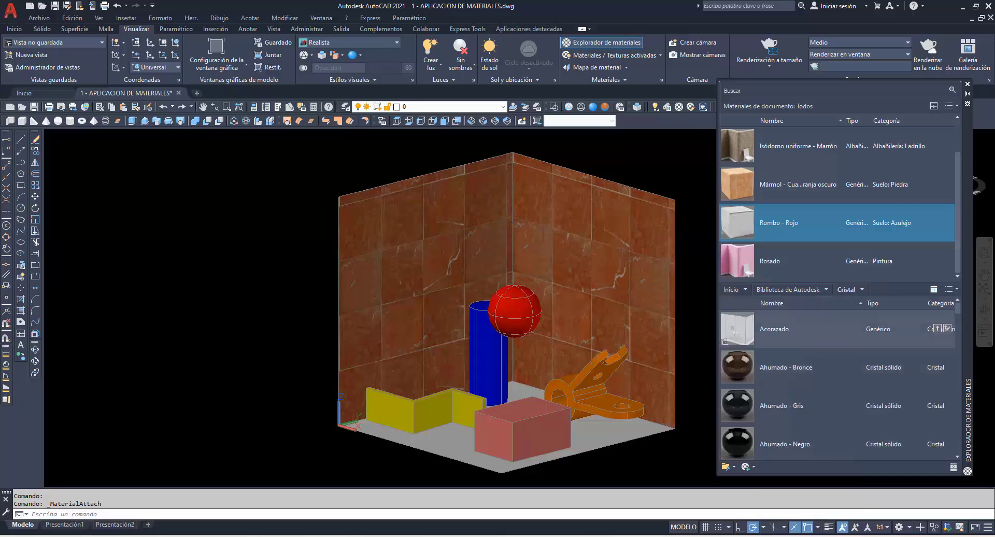
scroll(839, 342, "down", 2)
scroll(839, 342, "down", 2)
scroll(840, 342, "down", 2)
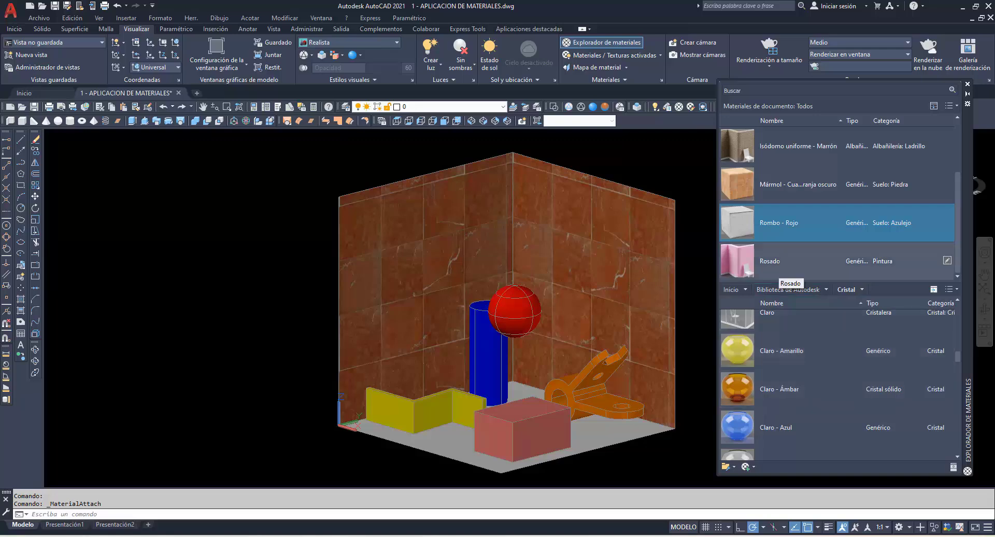
scroll(829, 332, "up", 1)
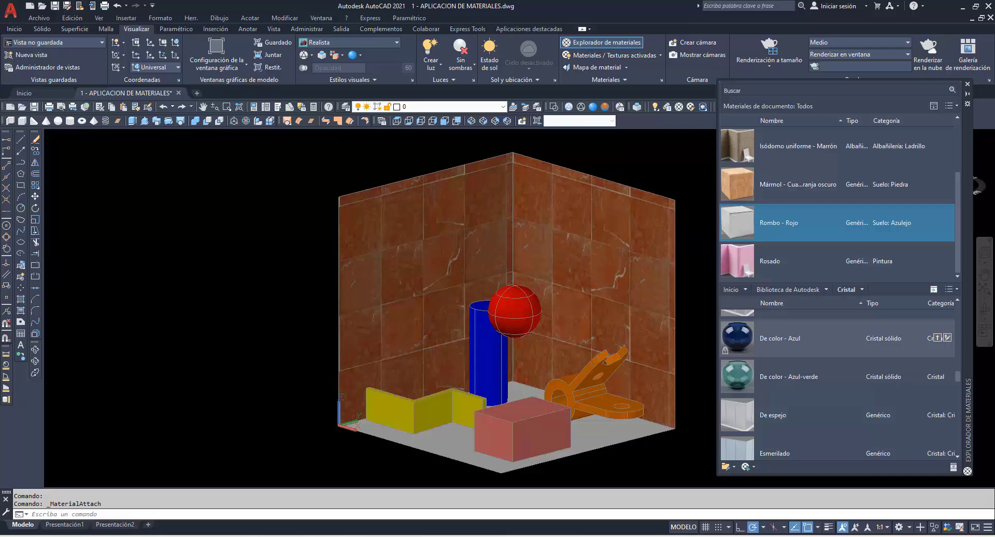
scroll(840, 363, "down", 5)
left_click_drag(799, 356, 840, 261)
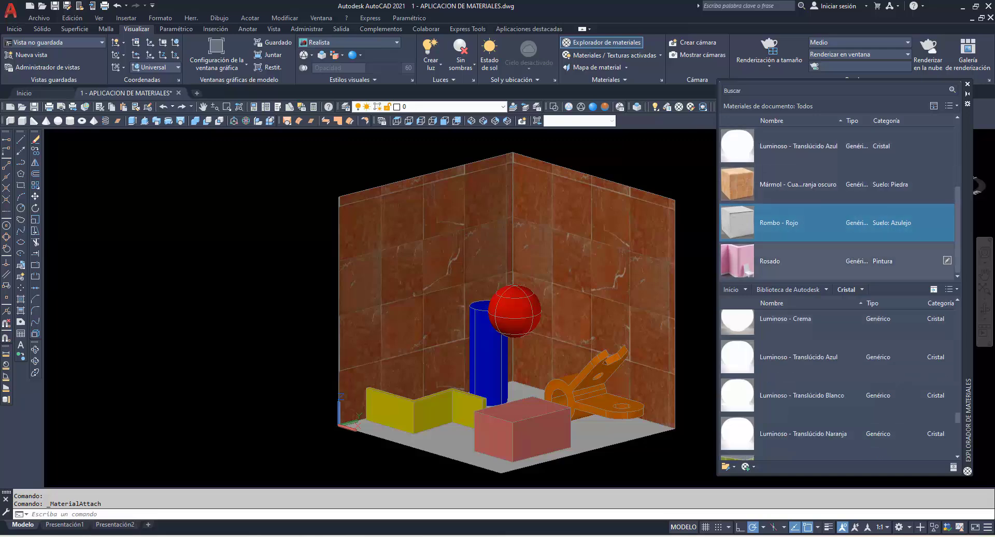
Browse the wall-covering materials, then add the Rayas - Azul-blanco fabric from Tejido.
left_click(827, 289)
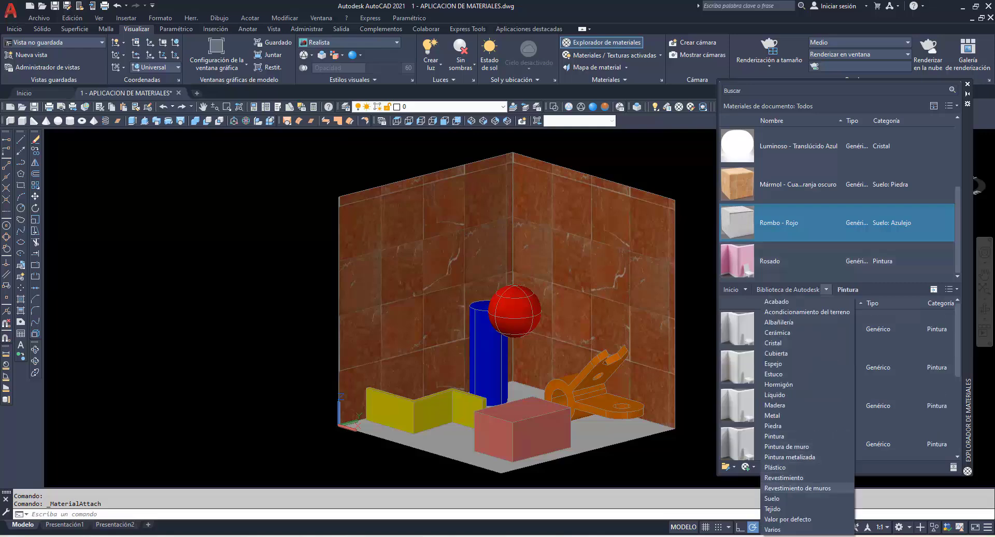
left_click(797, 488)
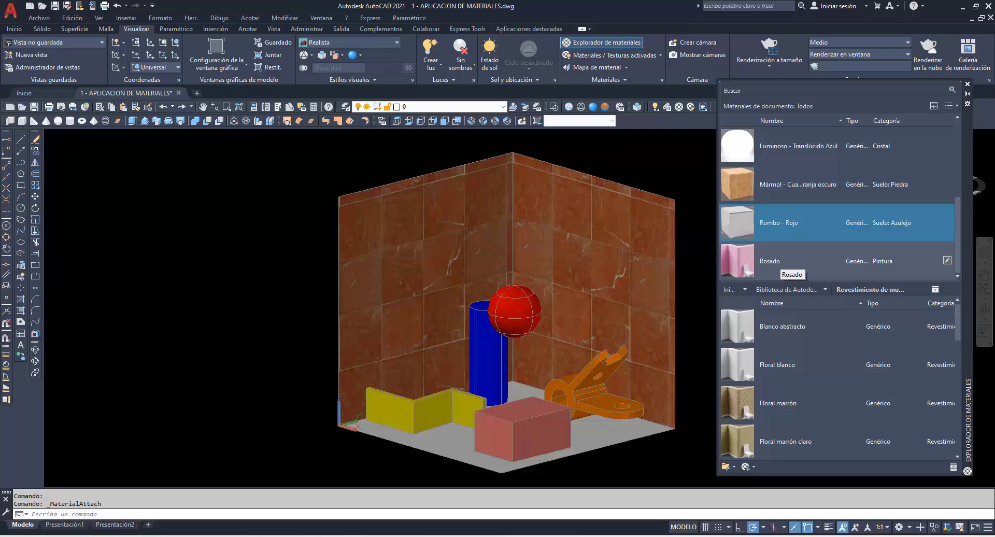
left_click(825, 289)
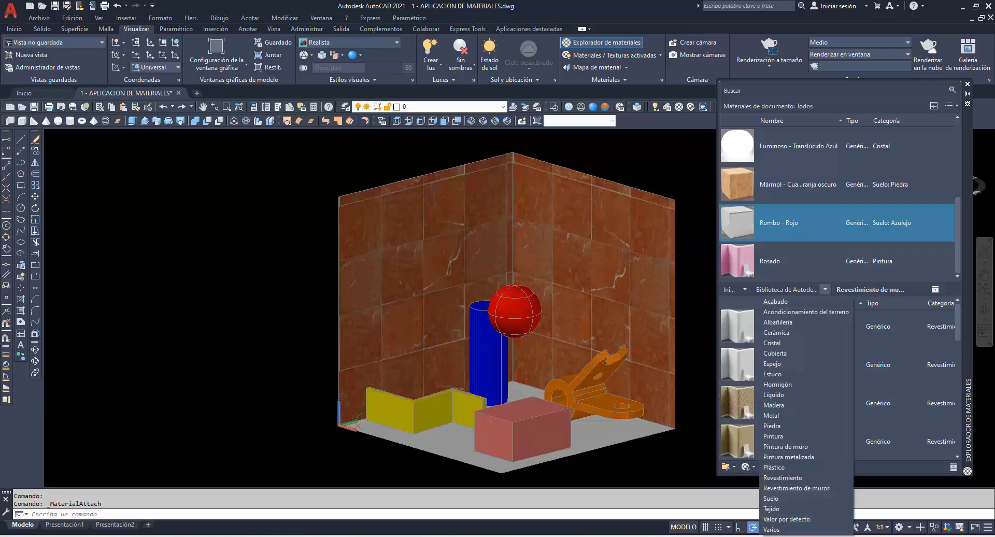
left_click(772, 508)
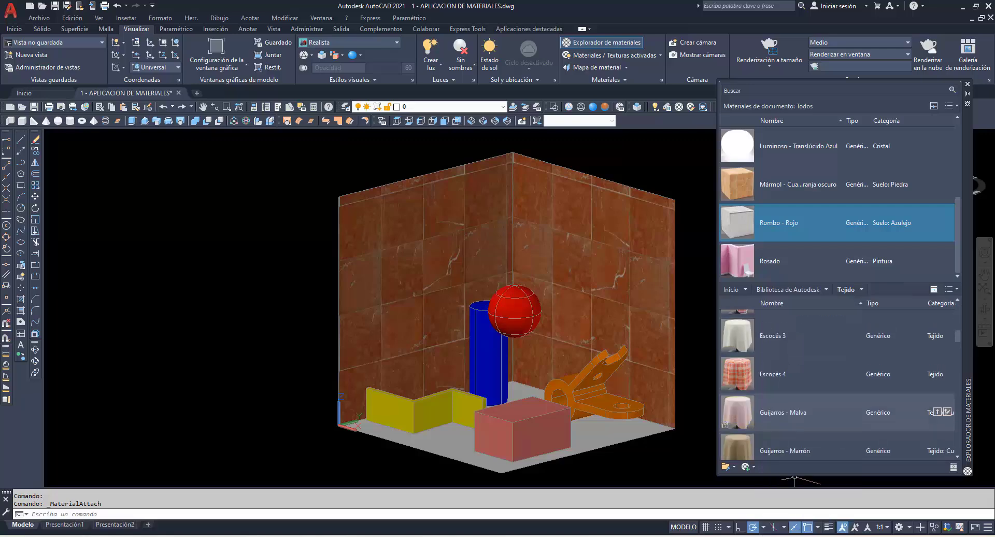
scroll(803, 386, "down", 5)
scroll(840, 386, "down", 2)
scroll(839, 386, "down", 2)
scroll(840, 386, "down", 2)
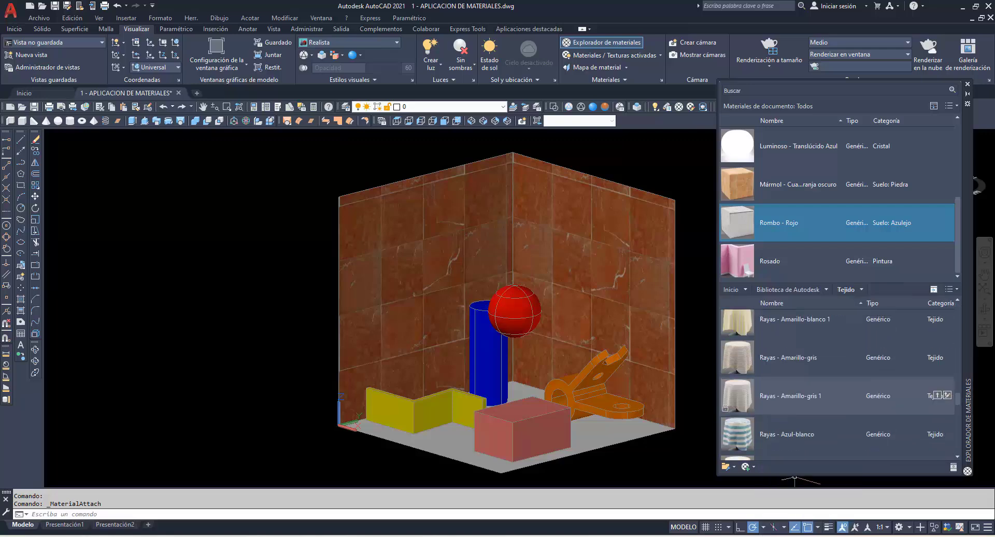
scroll(840, 399, "down", 2)
scroll(829, 331, "up", 1)
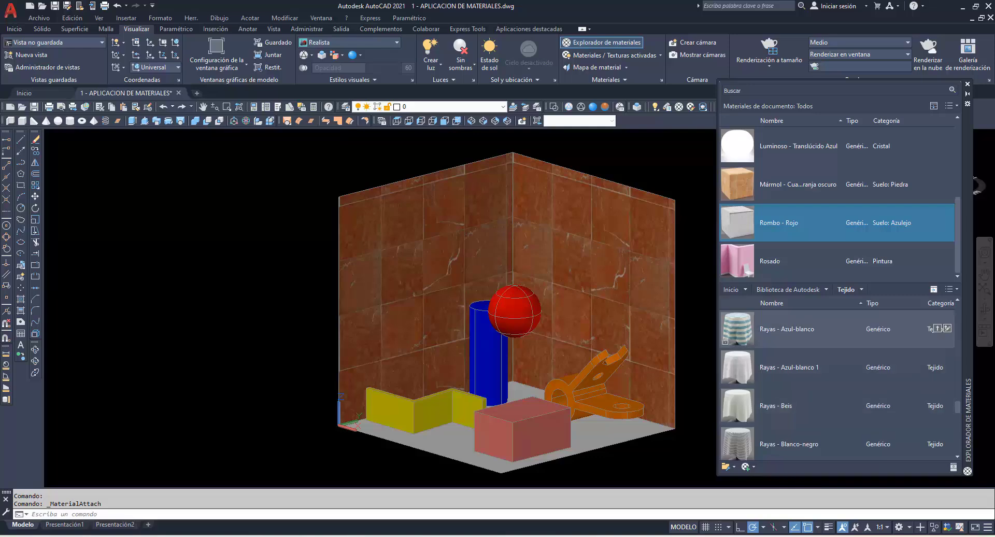
left_click(937, 328)
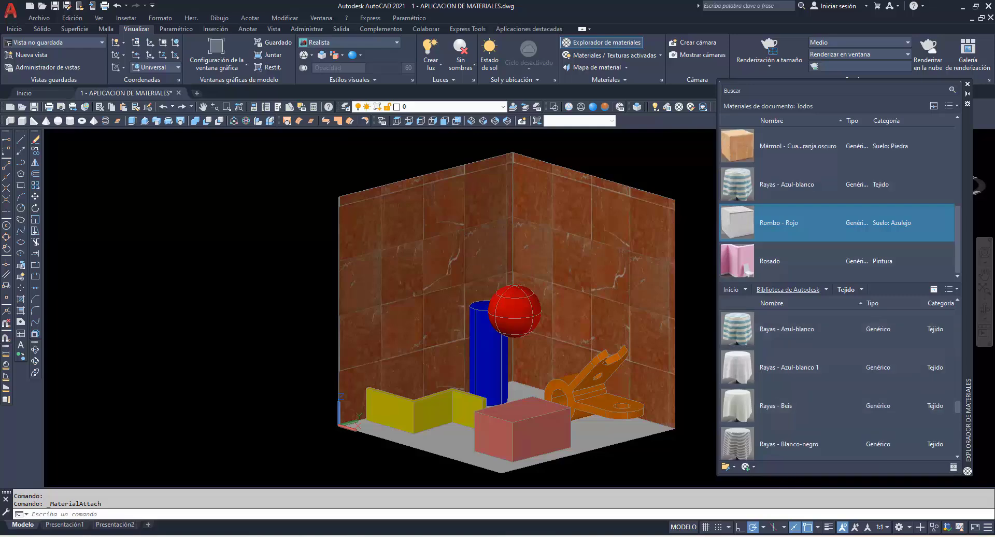
left_click(826, 289)
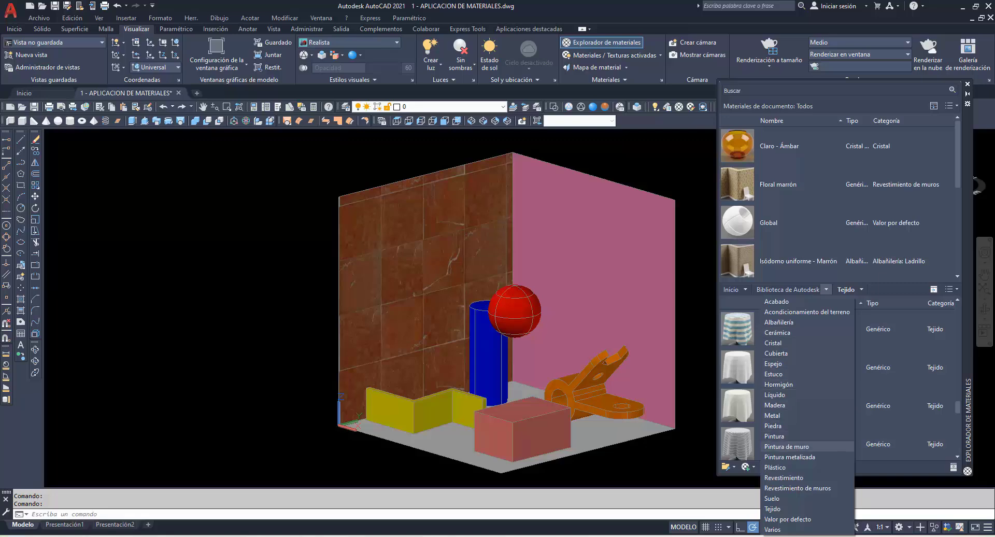
Show the Pintura metalizada materials and hide the library, undoing a stray Rombo - Rojo on the left wall.
left_click(789, 456)
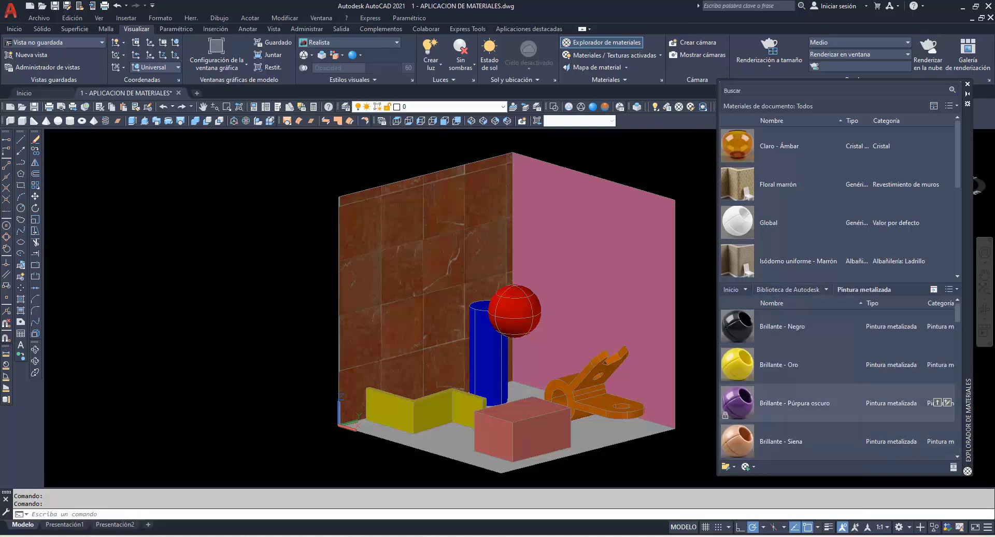
scroll(829, 389, "down", 5)
scroll(829, 222, "down", 5)
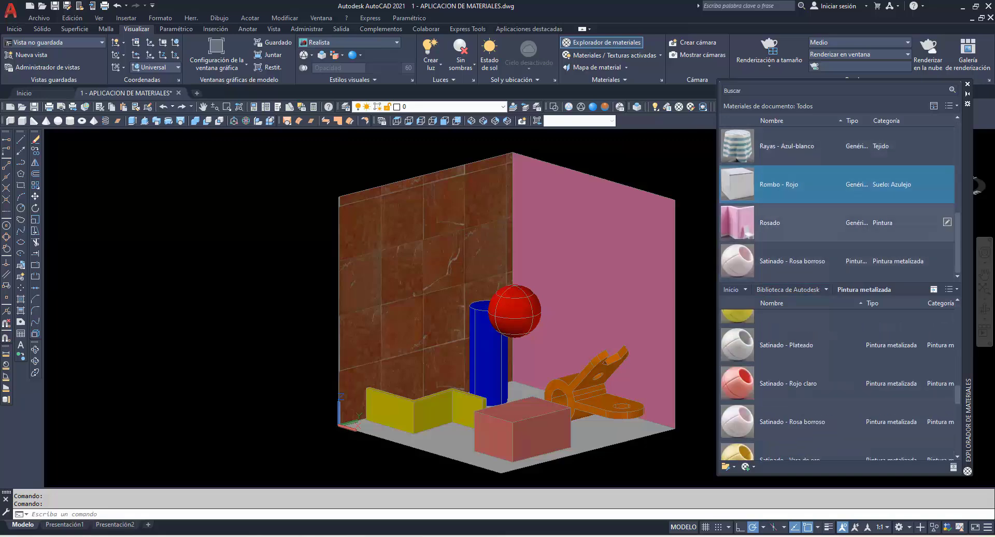
scroll(840, 384, "up", 1)
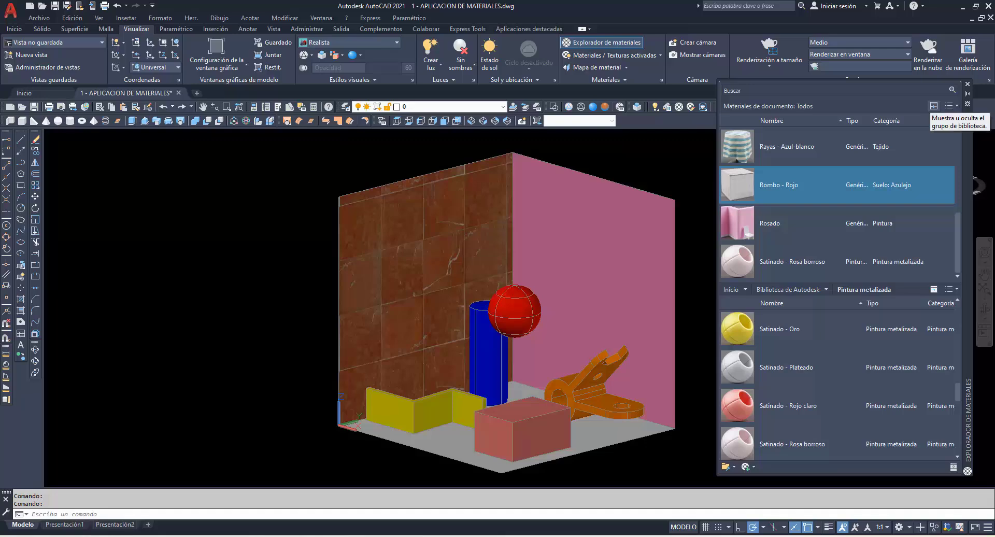
left_click(933, 106)
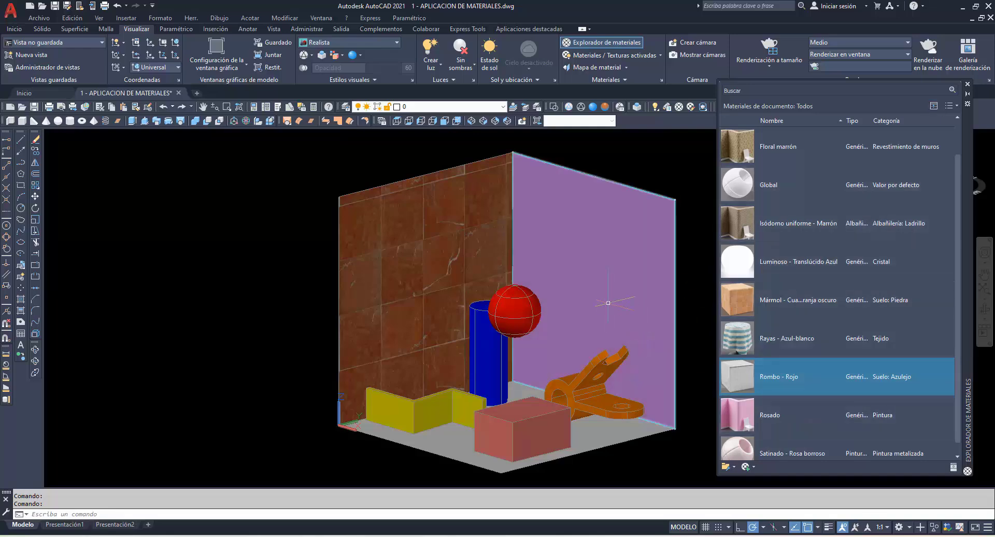
left_click_drag(710, 401, 451, 228)
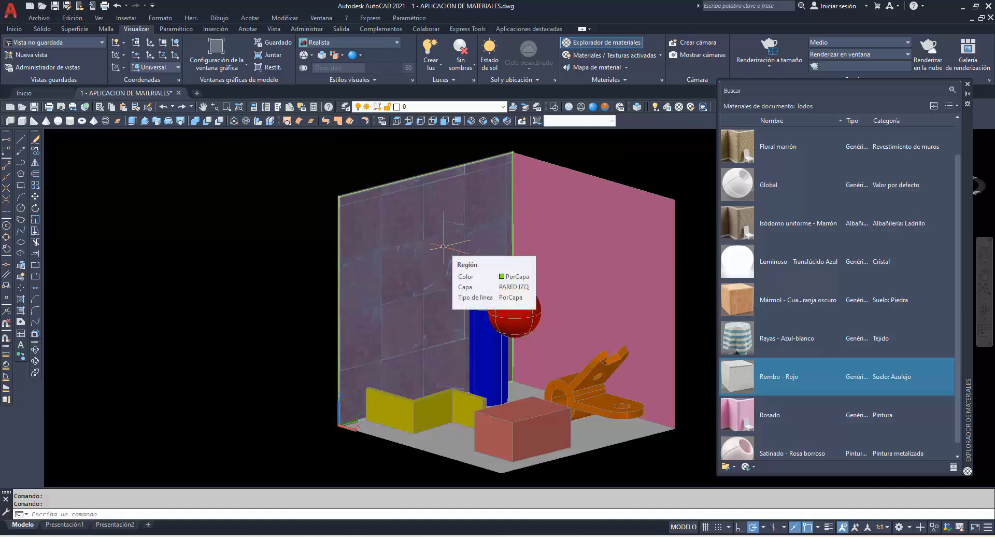
key("ctrl+z")
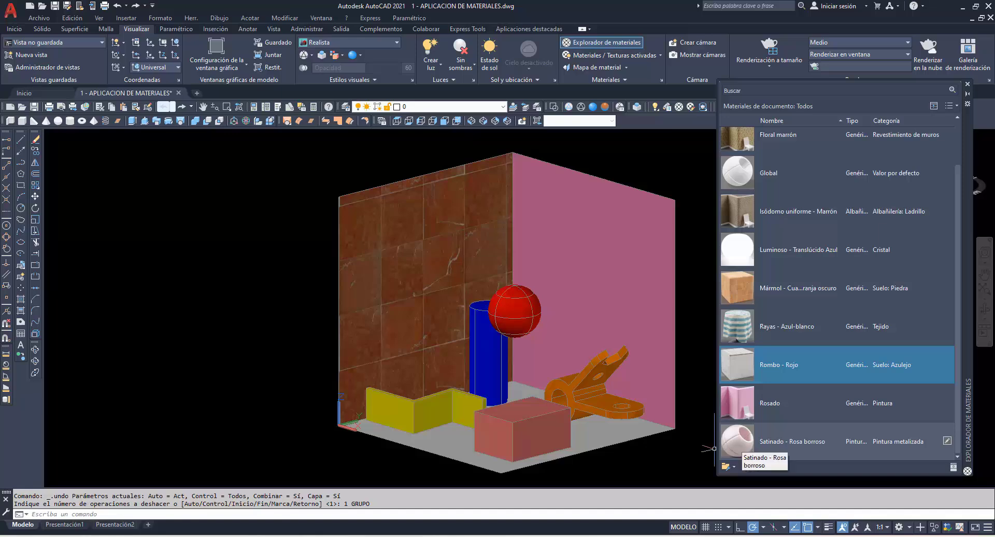
Apply Satinado - Rosa borroso to the orange bracket and Rombo - Rojo to the floor.
left_click(778, 441)
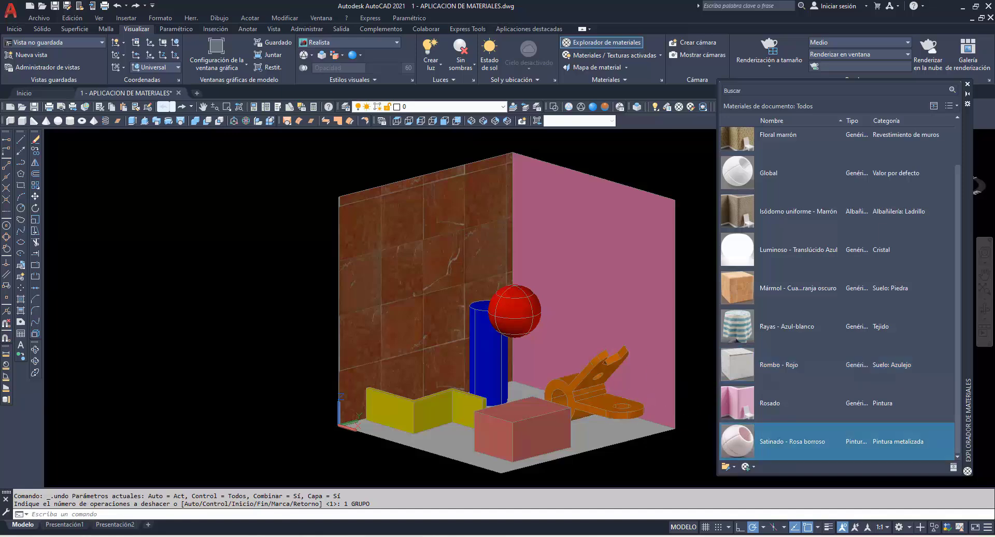
left_click_drag(777, 441, 596, 384)
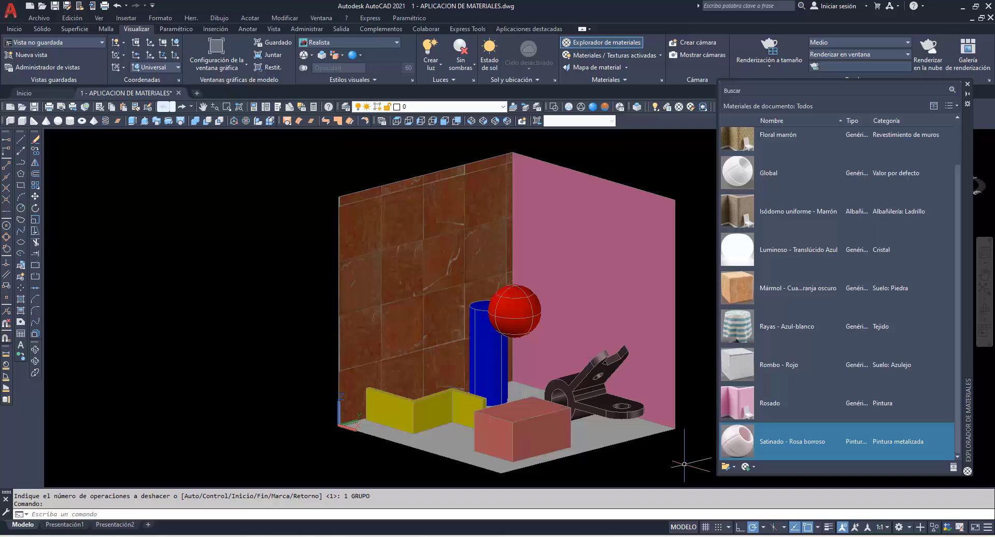
mouse_move(836, 365)
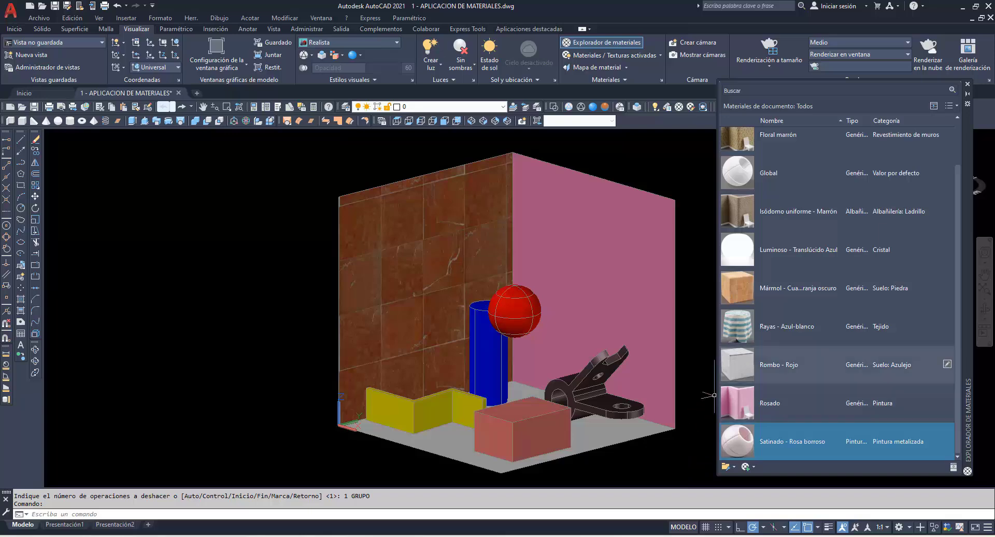
left_click(778, 364)
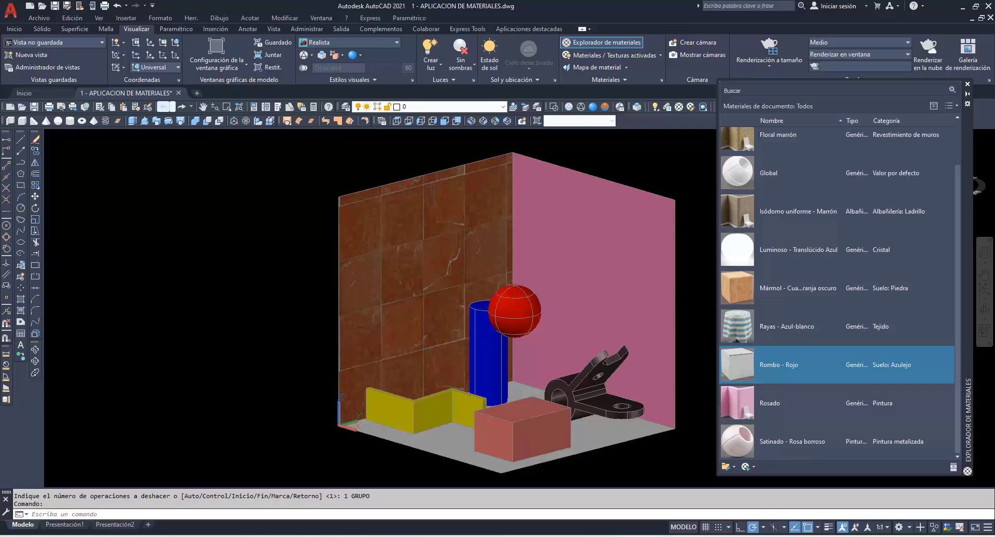
left_click_drag(778, 365, 487, 463)
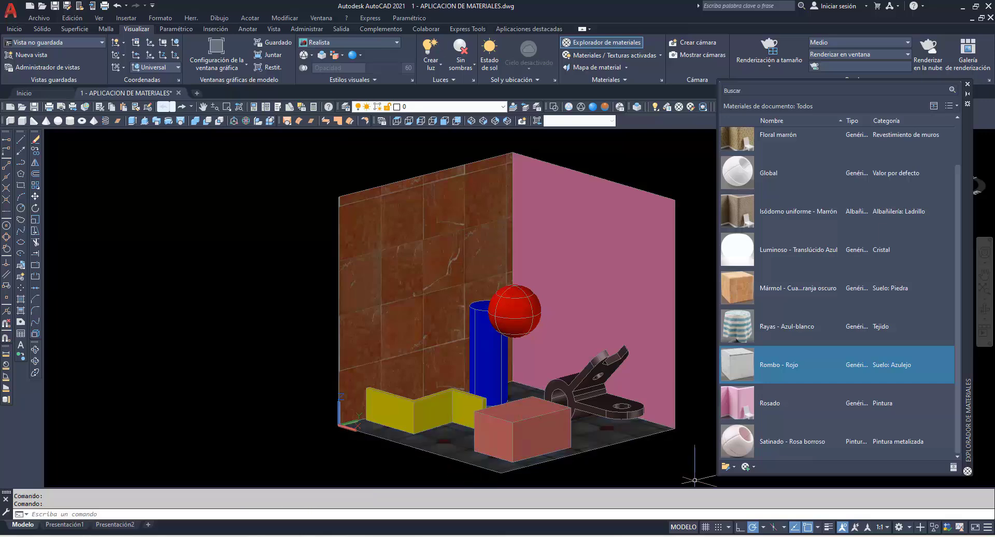
Orbit to a higher view, then apply the Mármol - Cuadrados naranja oscuro marble to the pink box.
left_click(34, 349)
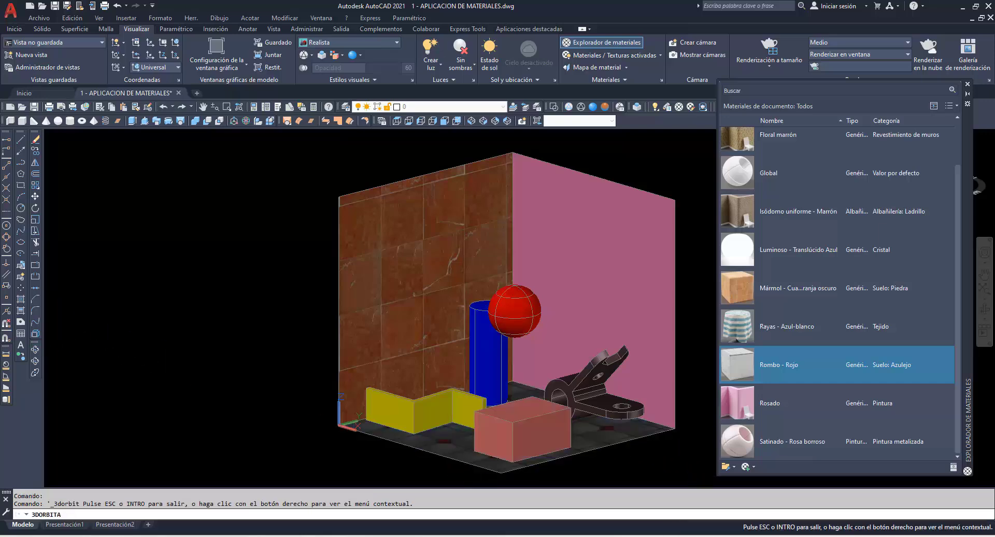
mouse_move(466, 311)
left_mouse_down()
mouse_move(482, 336)
mouse_move(448, 441)
mouse_move(456, 436)
left_mouse_up()
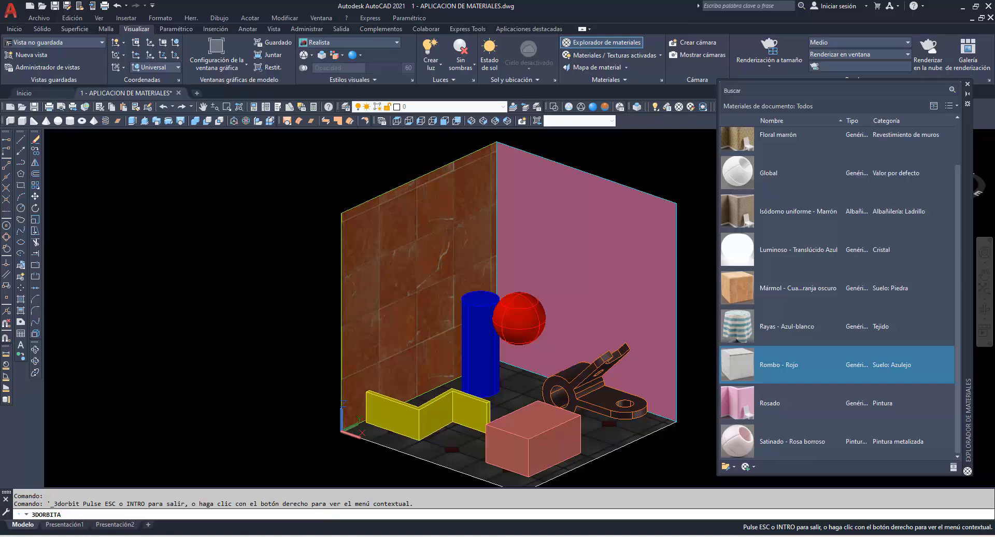
key("Escape")
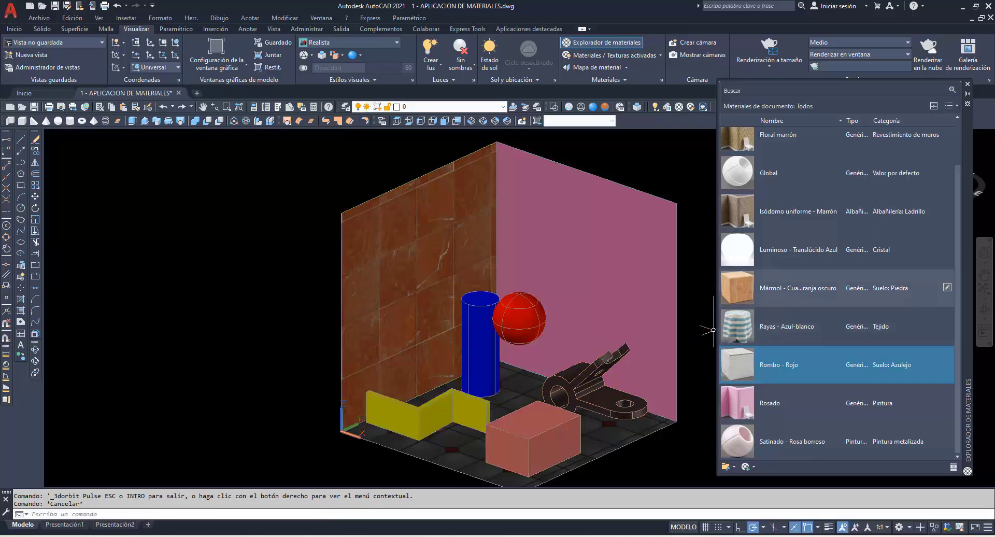
left_click(799, 287)
left_click_drag(737, 287, 534, 438)
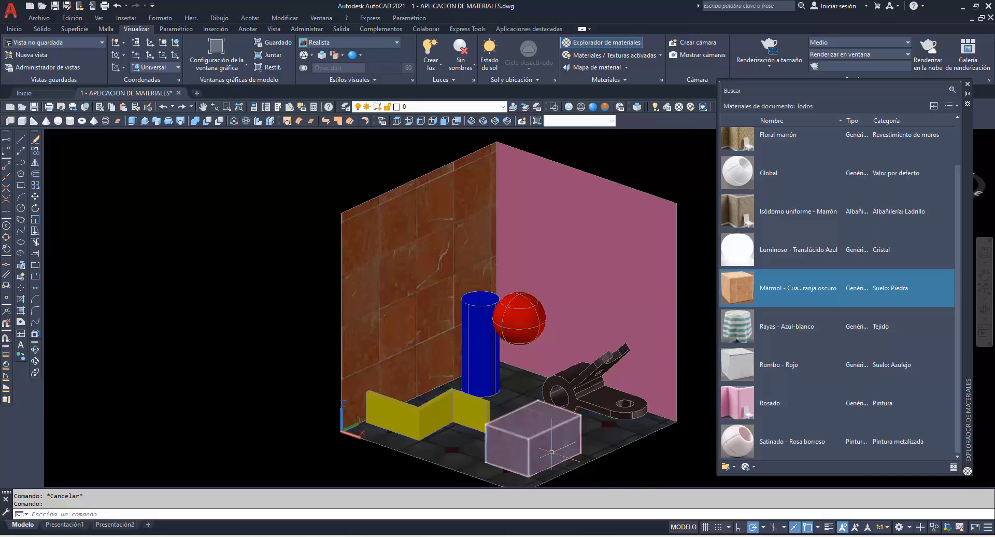
scroll(552, 452, "up", 5)
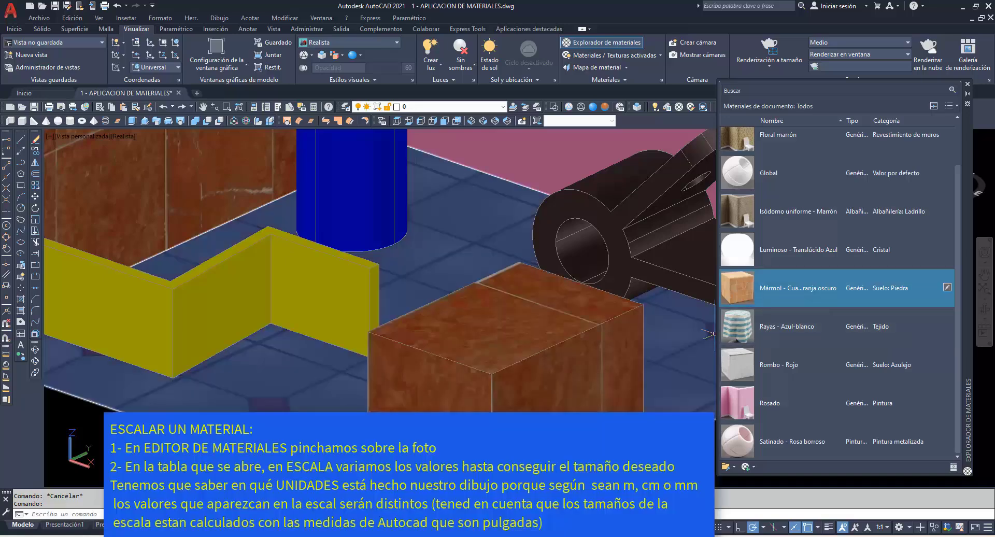
Open the Mármol material's Texture Editor, showing its 36 × 36 sample size.
double_click(737, 288)
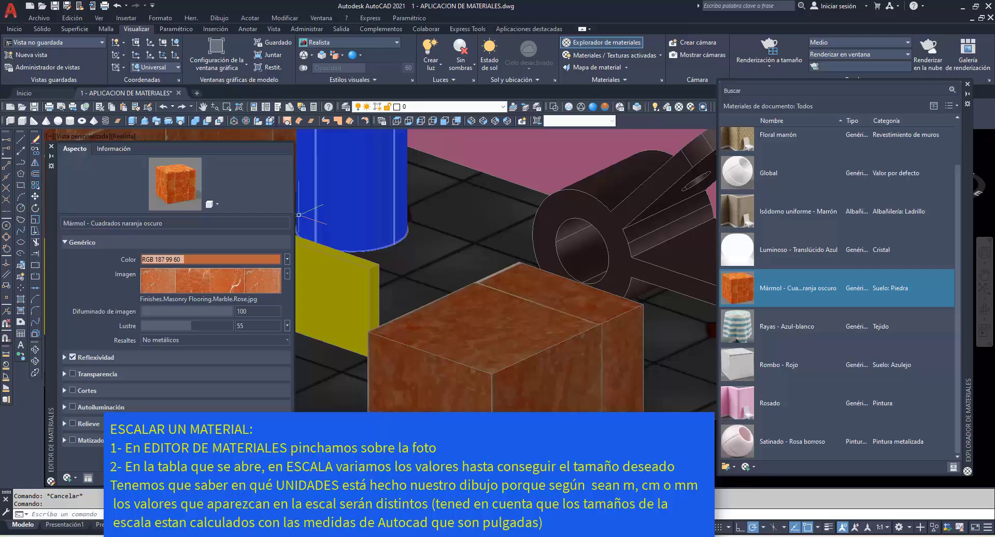
left_click(259, 283)
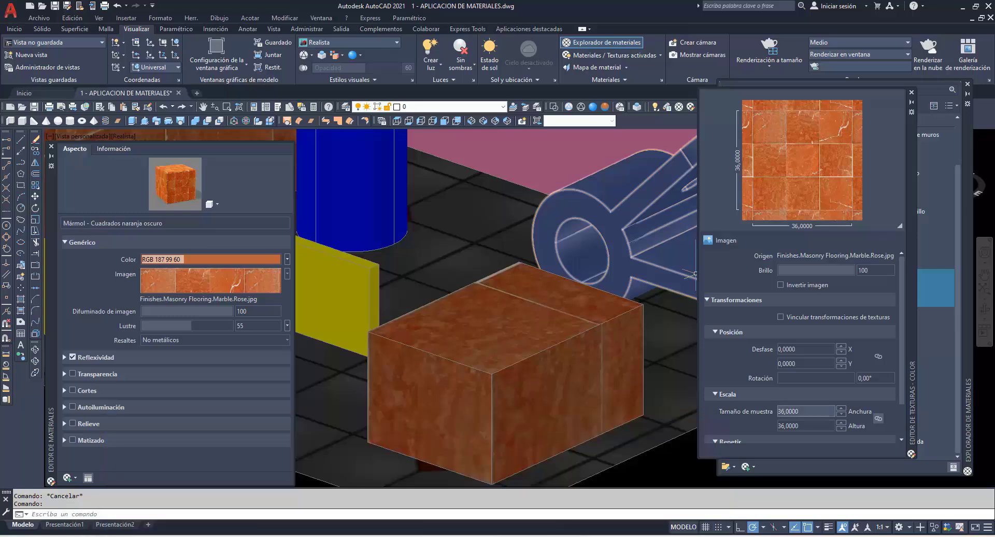
Try marble texture sample sizes of 18 and then 9, and close the texture settings.
double_click(793, 411)
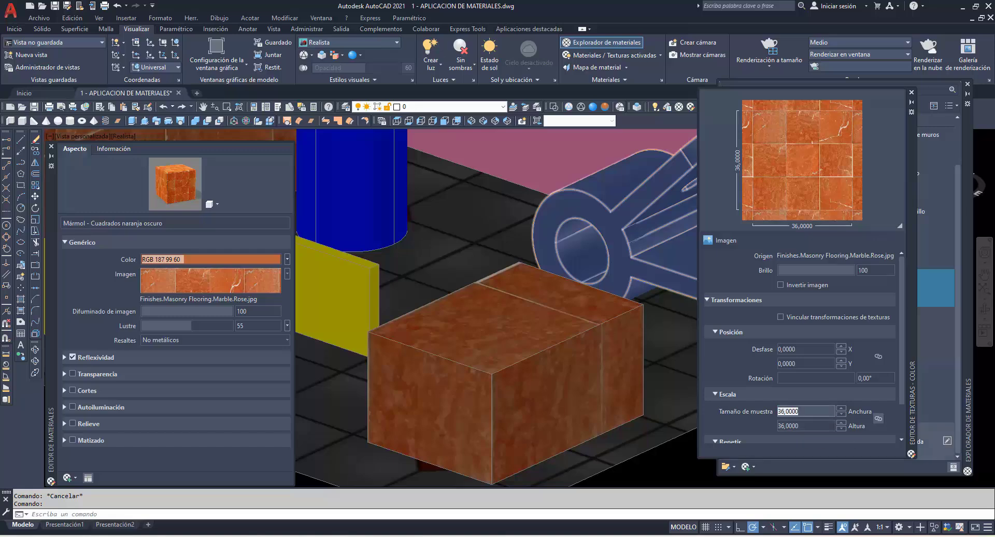
type("1")
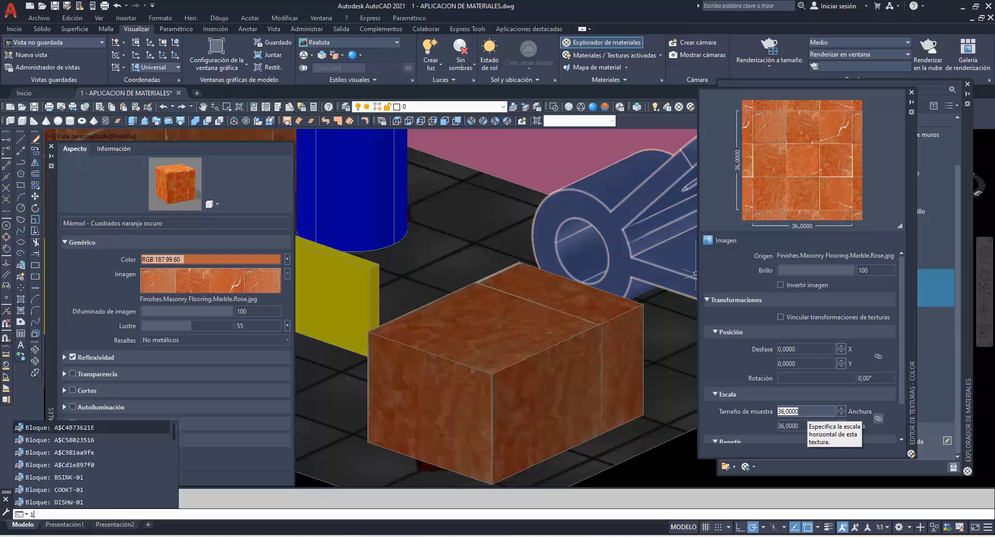
type("8")
key("Escape")
left_click(790, 411)
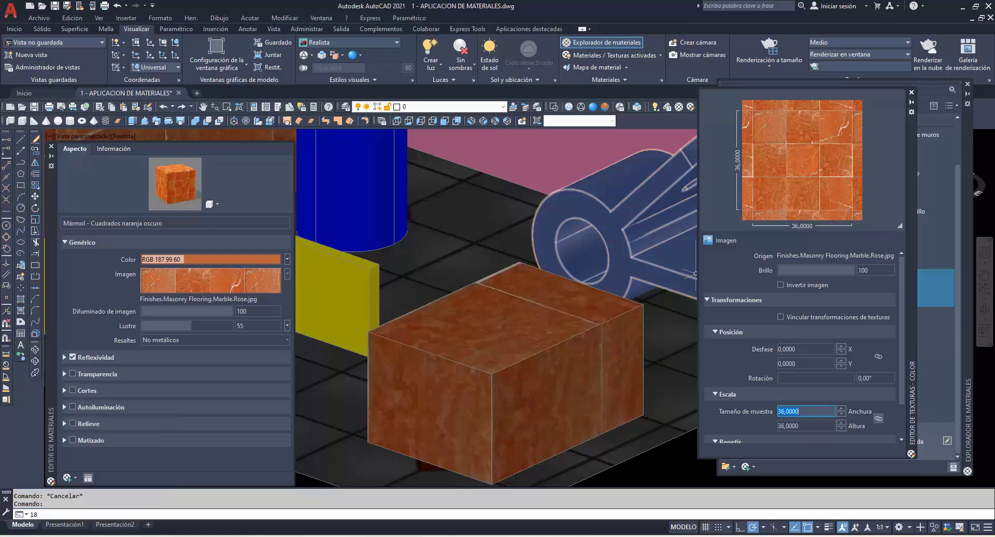
type("18")
key("Return")
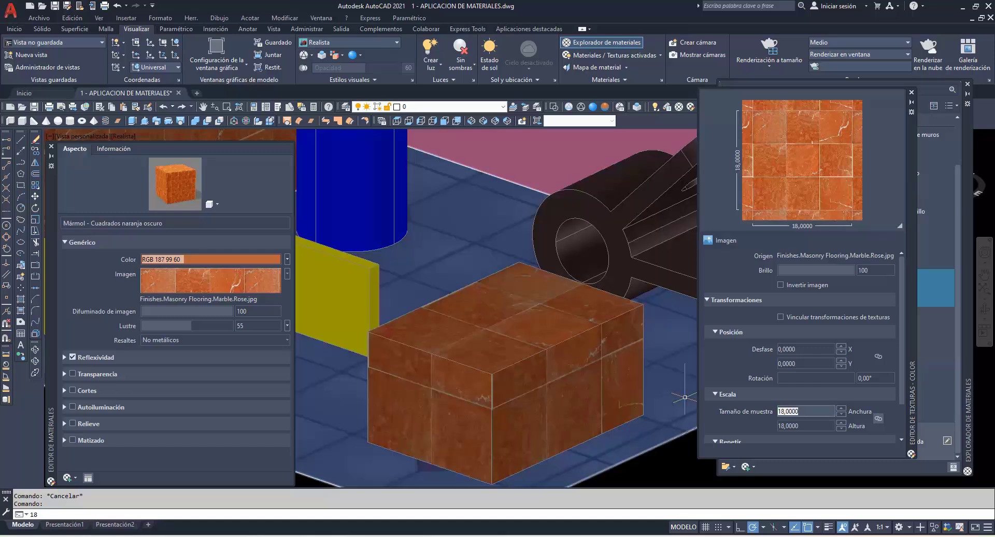
type("9")
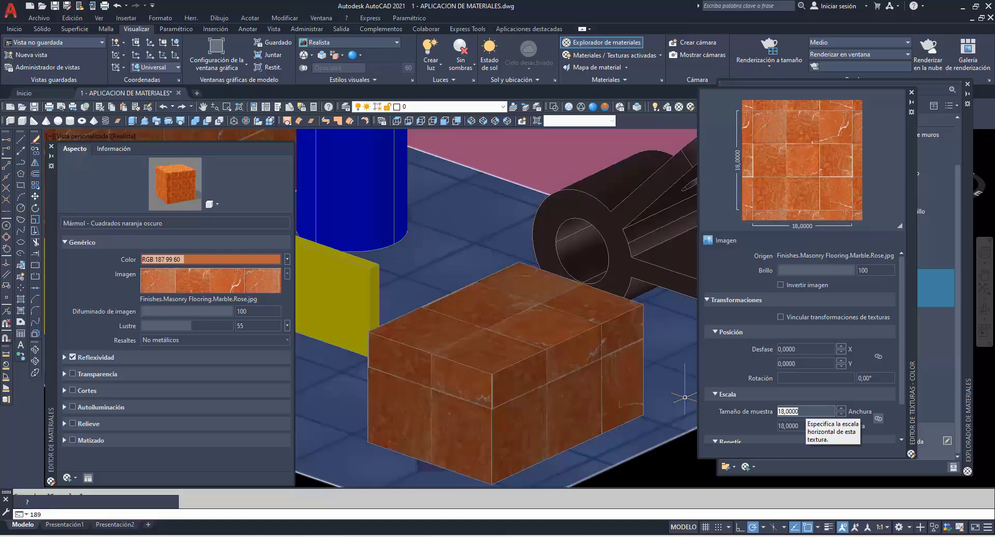
double_click(788, 411)
type("9")
key("Return")
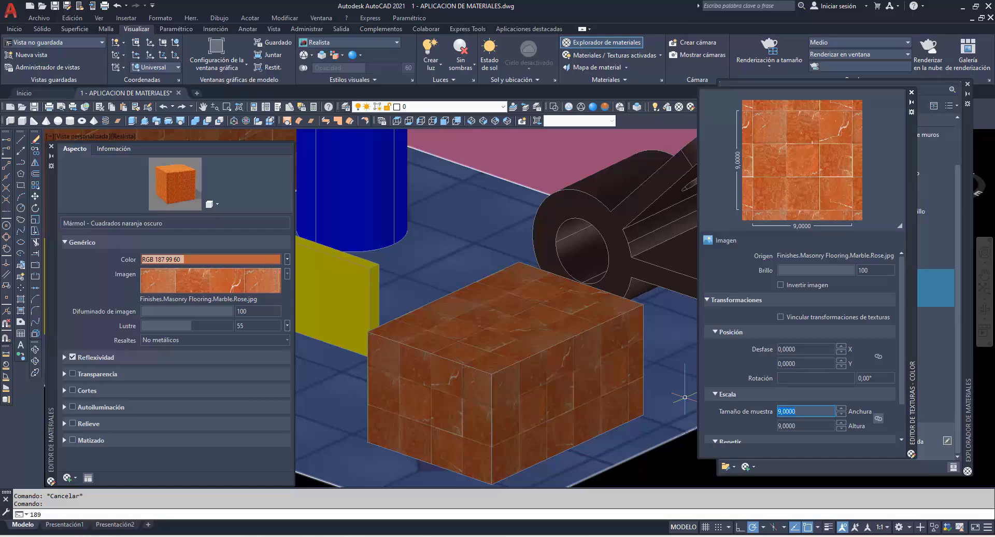
scroll(803, 347, "down", 2)
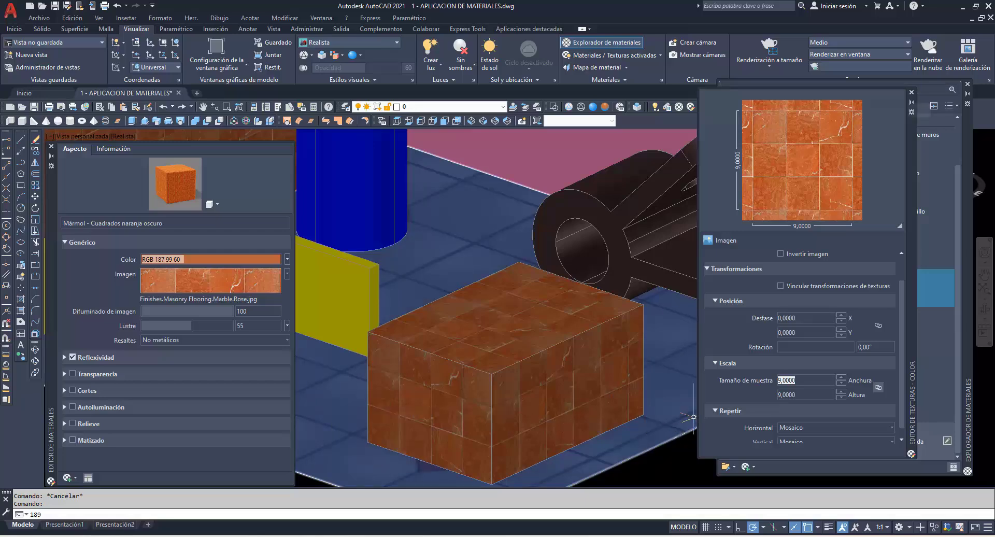
left_click(912, 92)
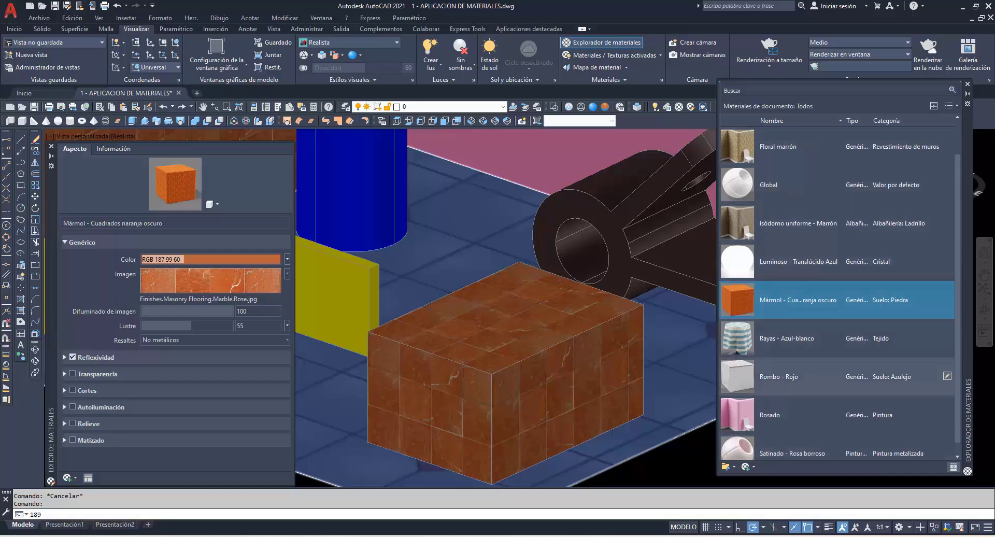
Set the Rombo - Rojo tile texture's sample size to 16.6.
left_click(782, 376)
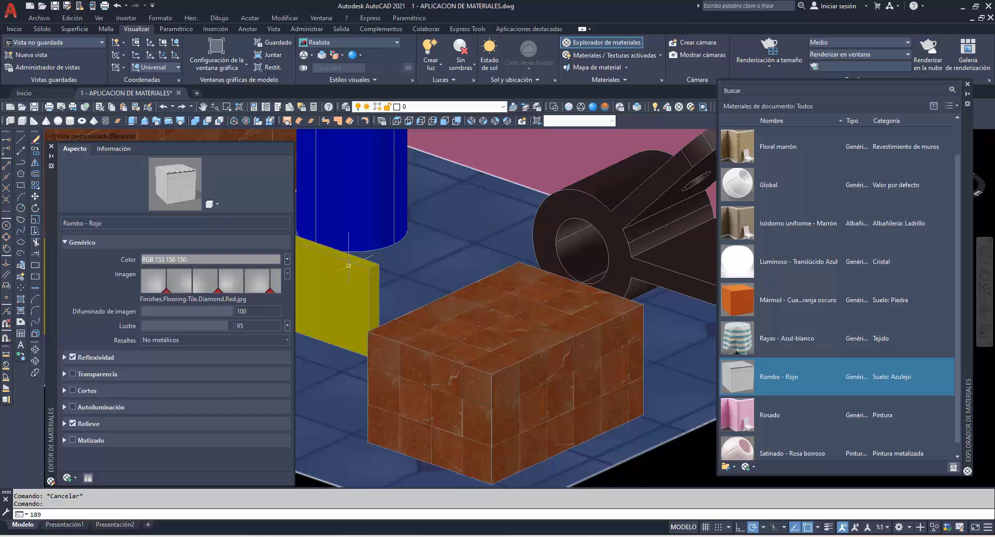
left_click(218, 280)
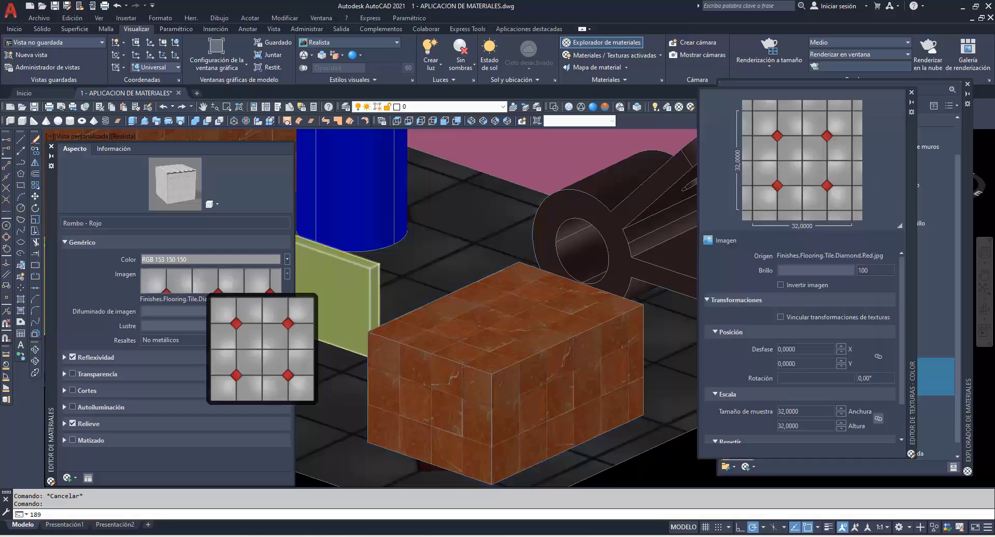
left_click(203, 106)
scroll(311, 363, "down", 3)
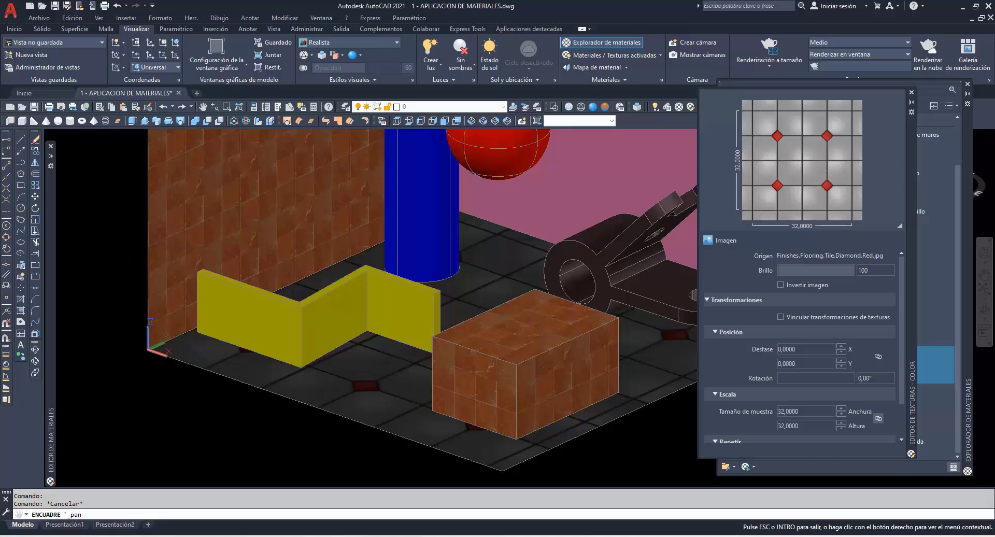
key("Escape")
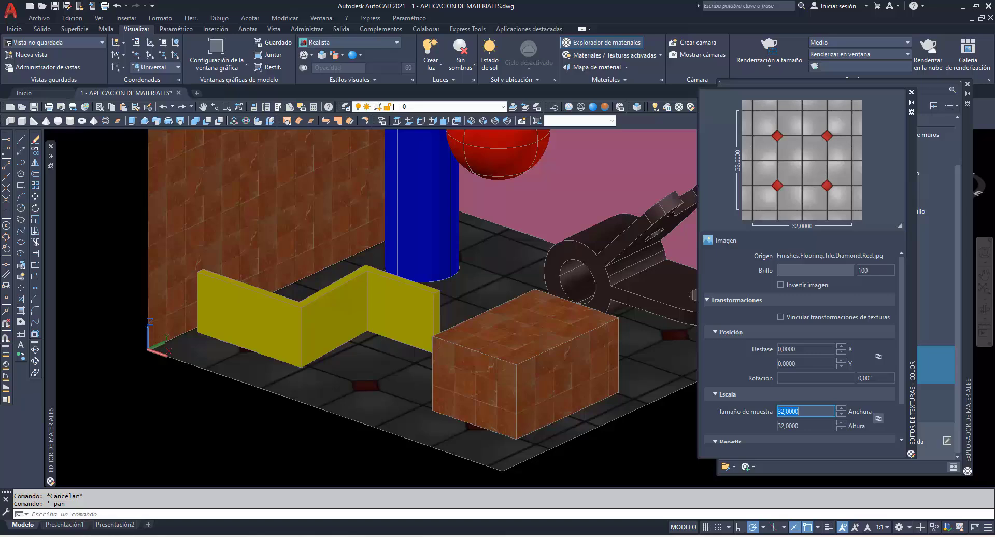
type("16")
key("Return")
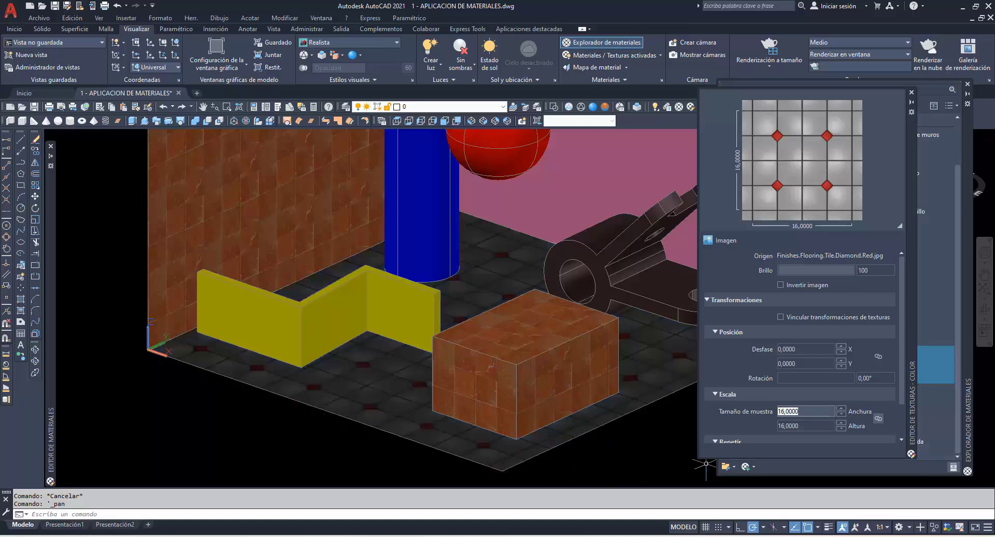
mouse_move(806, 411)
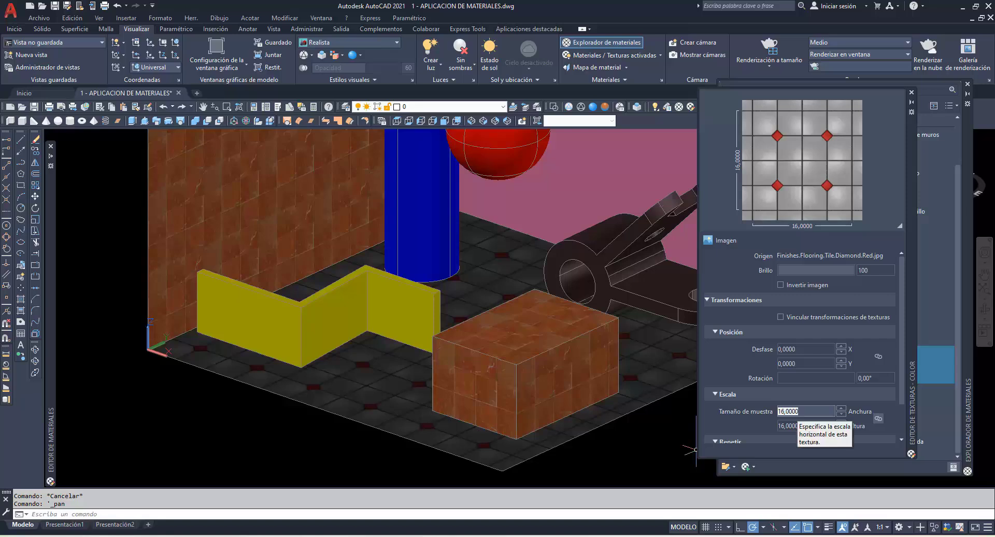
type("16.5")
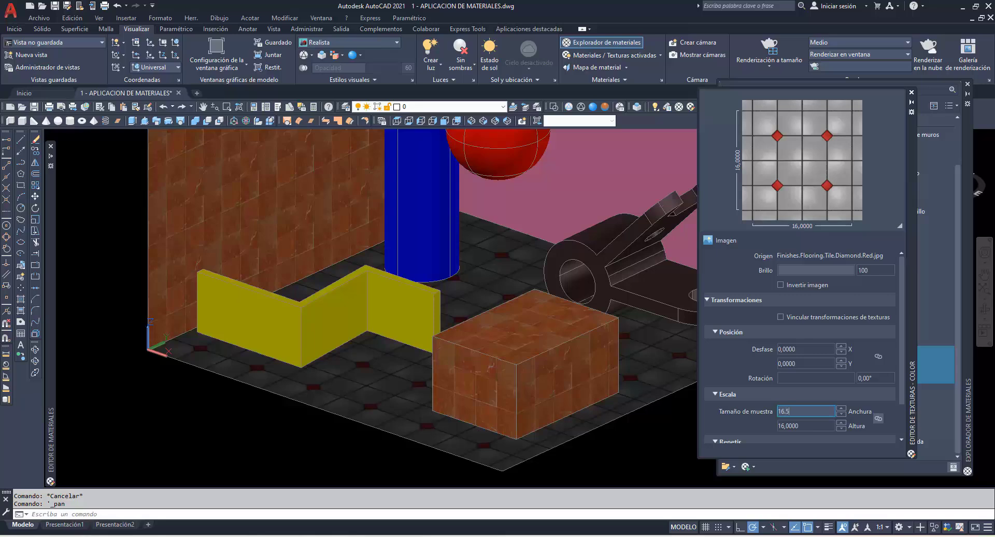
key("Return")
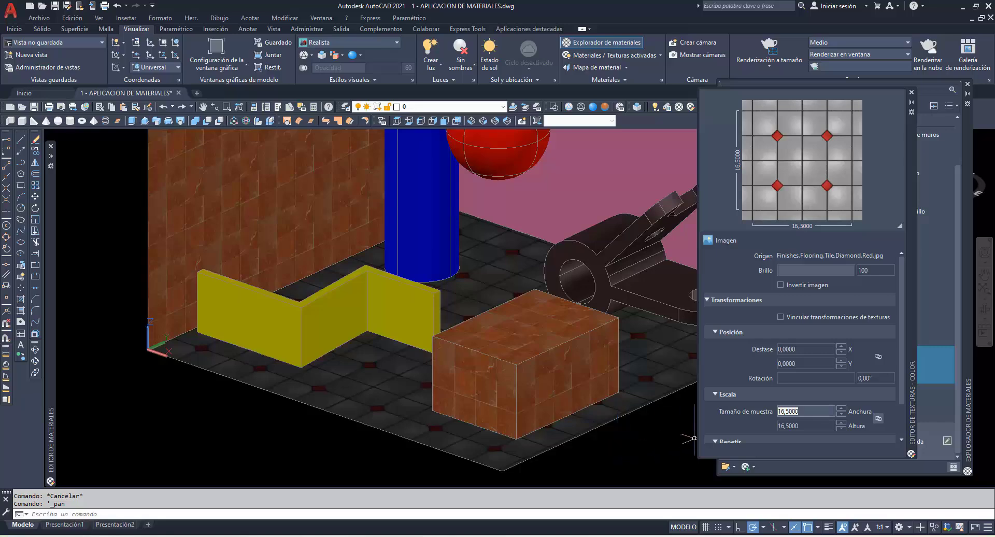
type("16.")
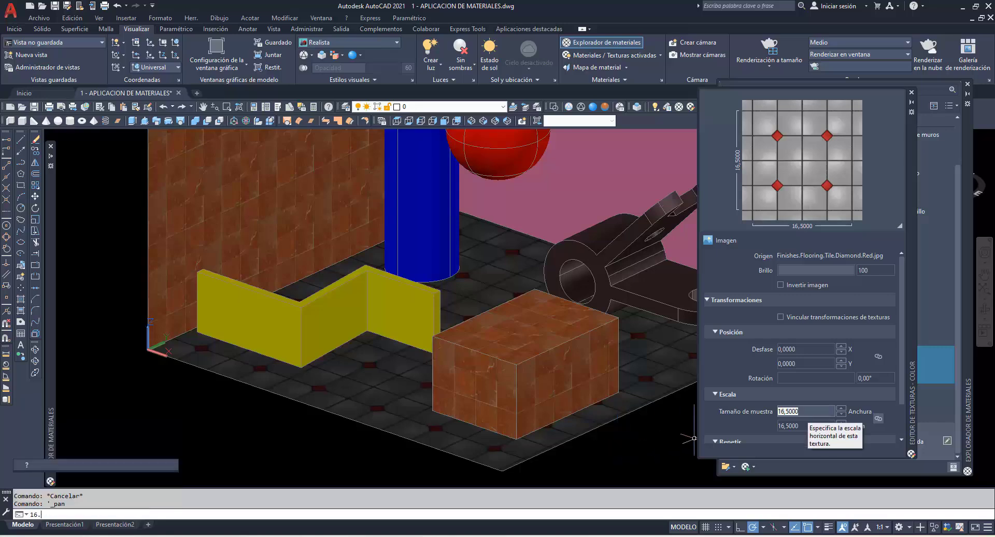
type("6")
key("Return")
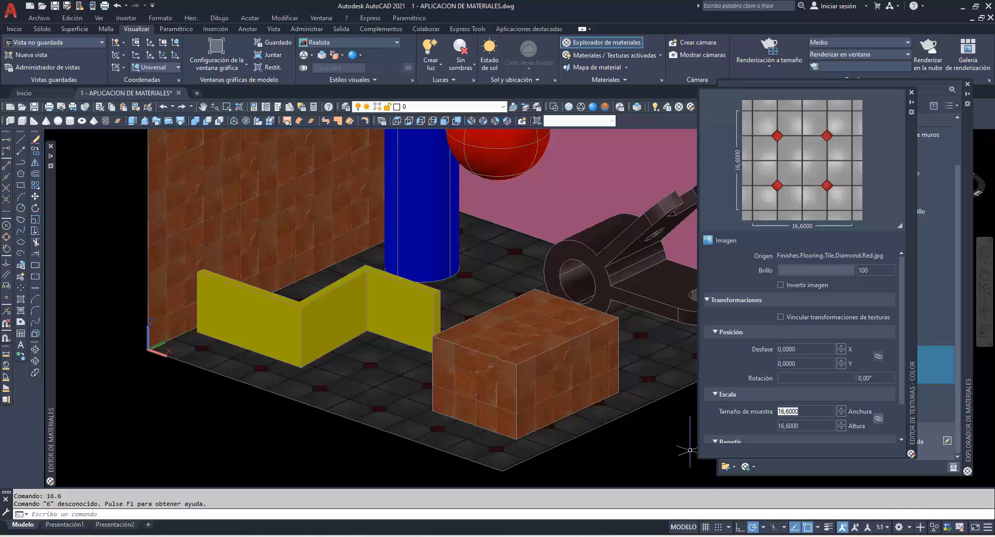
Set the floor texture's Desfase X to 2, after trying 3.
left_click(805, 349)
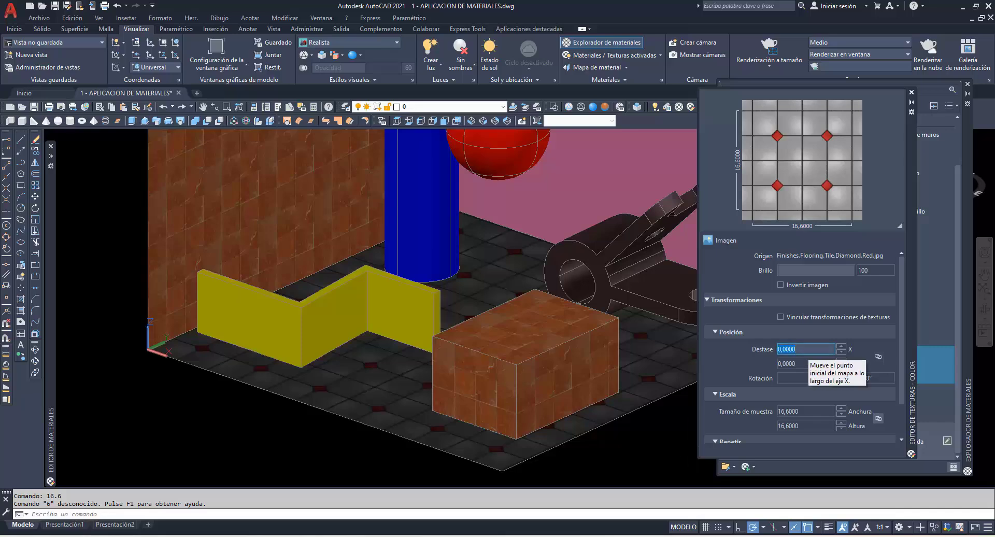
type("3")
key("Return")
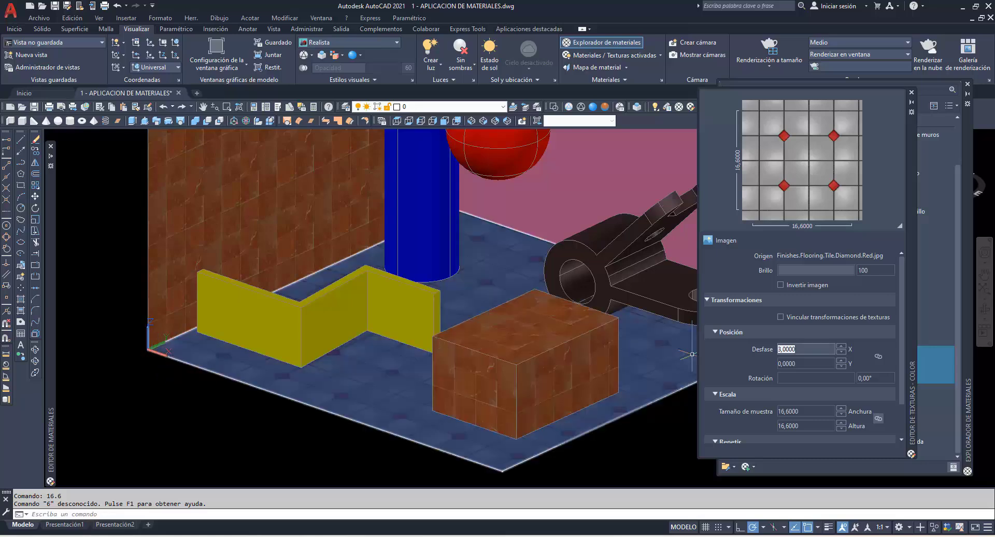
type("2")
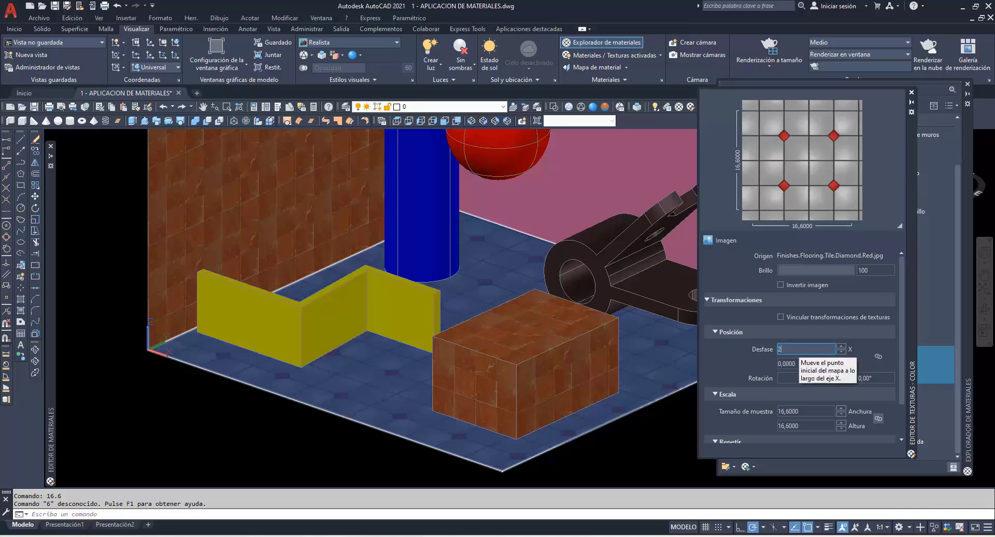
key("Return")
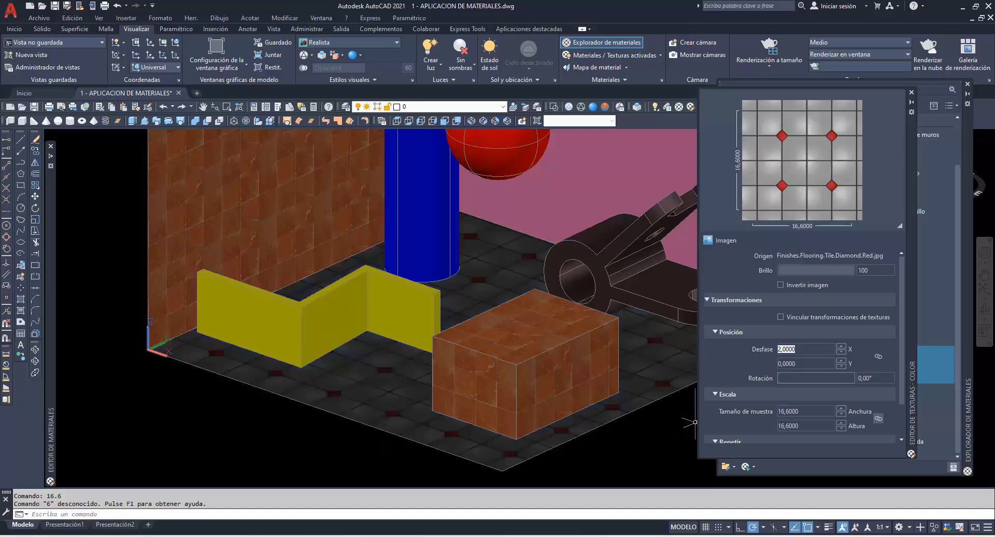
Try a 45° texture rotation, then set Rotación back to 0°.
left_click_drag(779, 378, 781, 378)
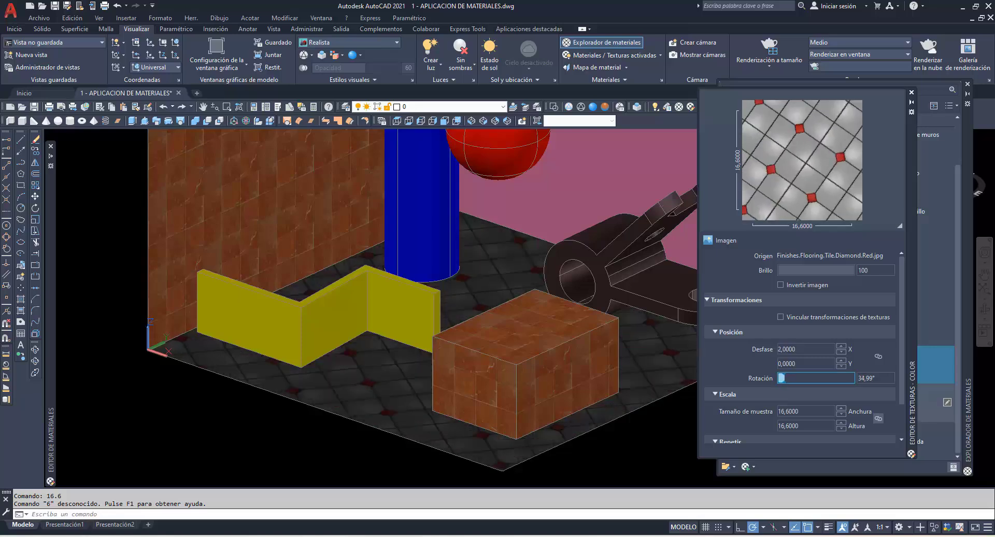
key("Tab")
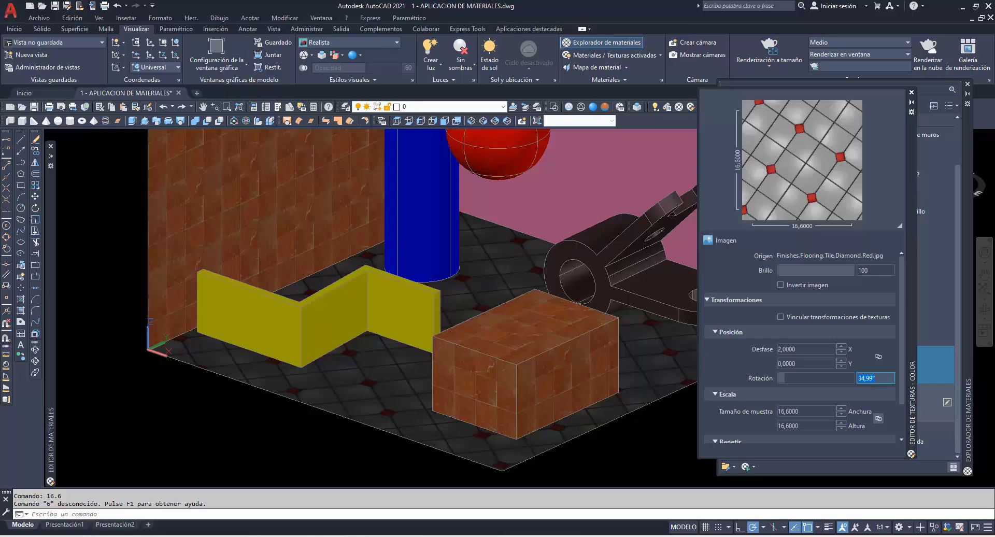
type("45")
key("Return")
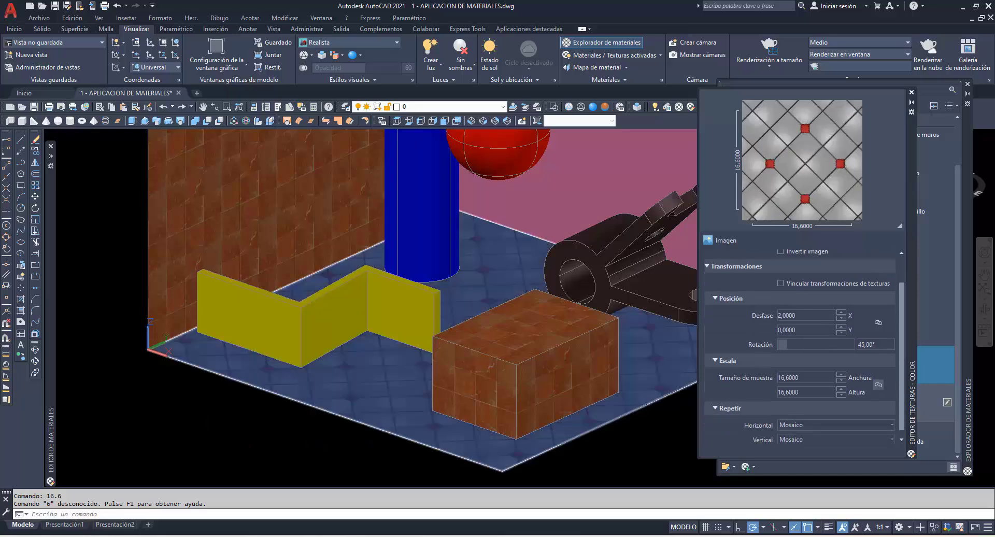
scroll(803, 352, "down", 2)
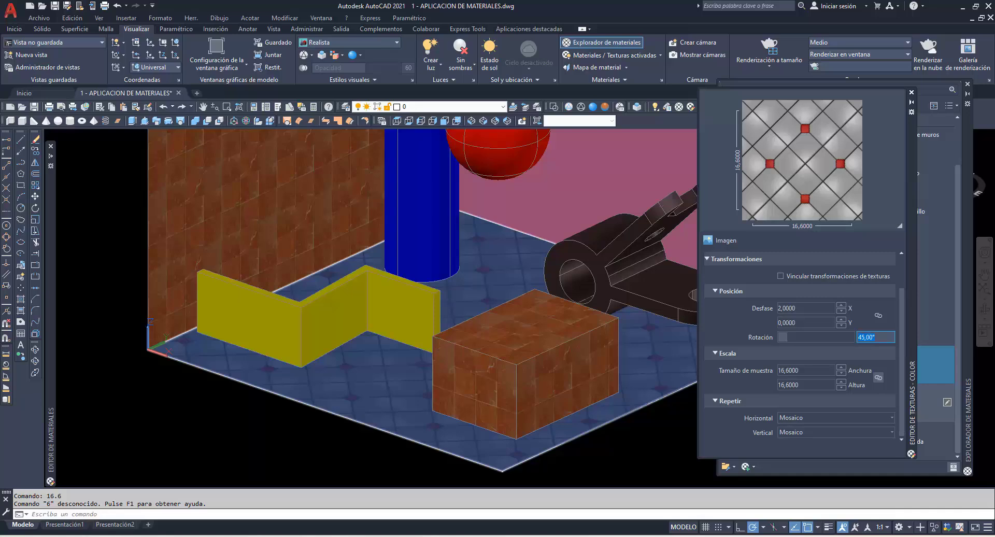
type("0")
key("Return")
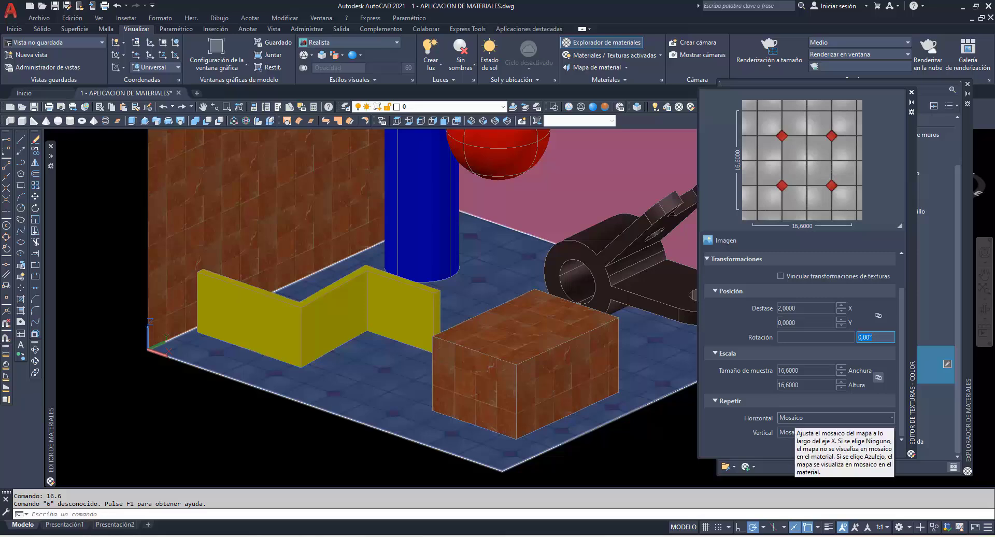
left_click(809, 417)
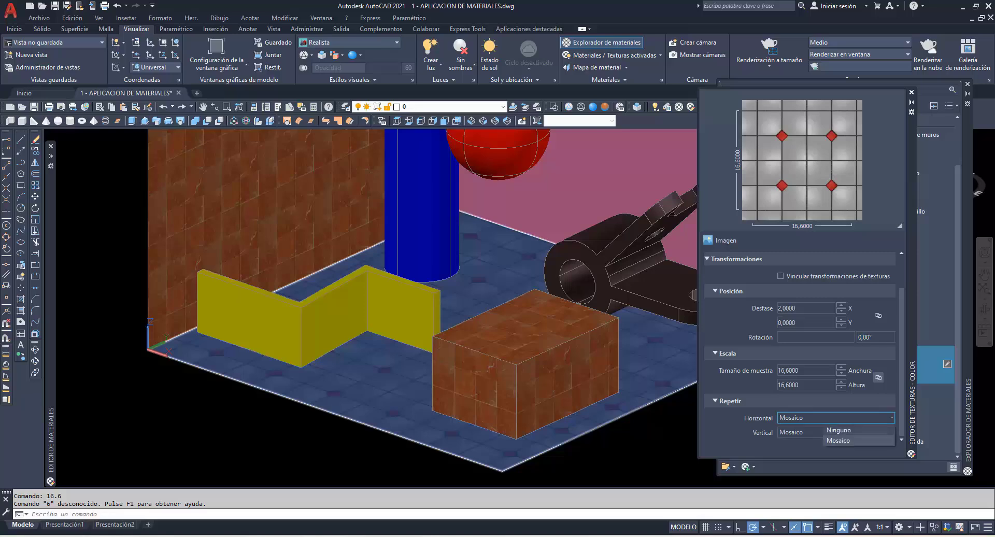
left_click(838, 430)
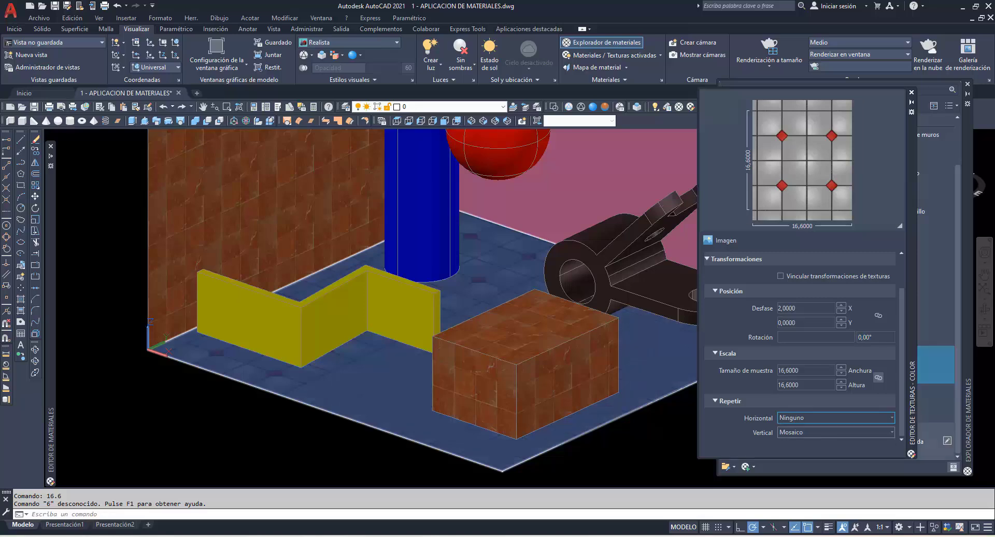
left_click(838, 432)
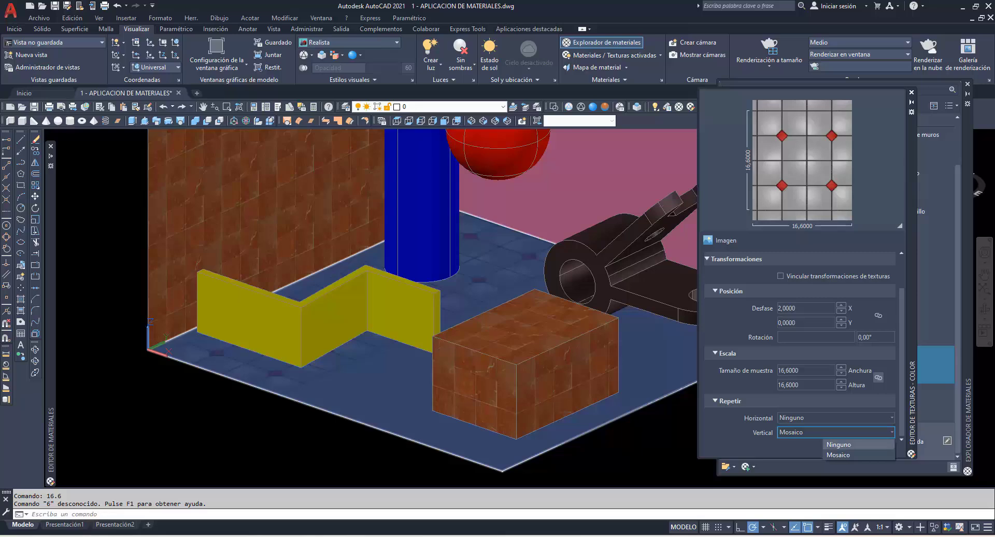
left_click(838, 444)
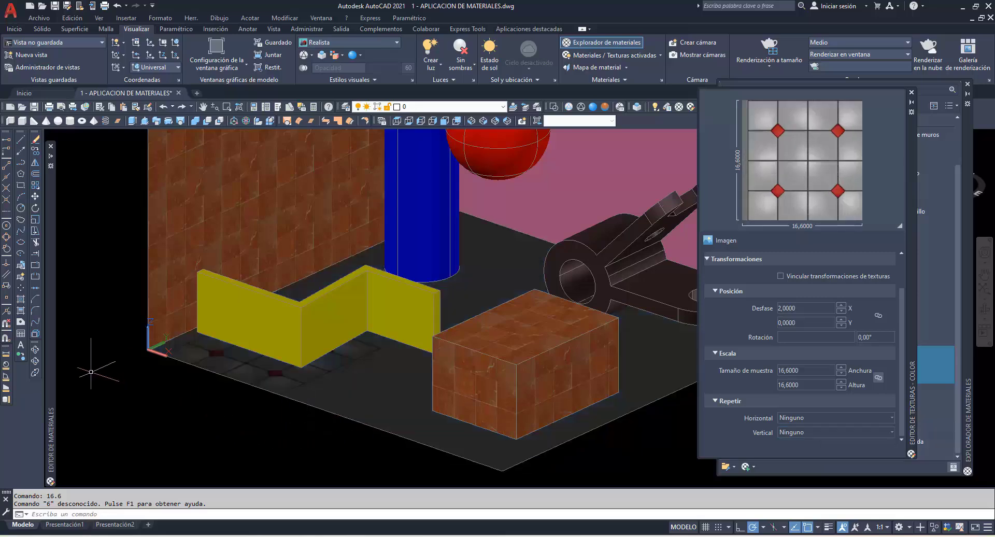
left_click(35, 349)
left_click_drag(415, 311, 363, 321)
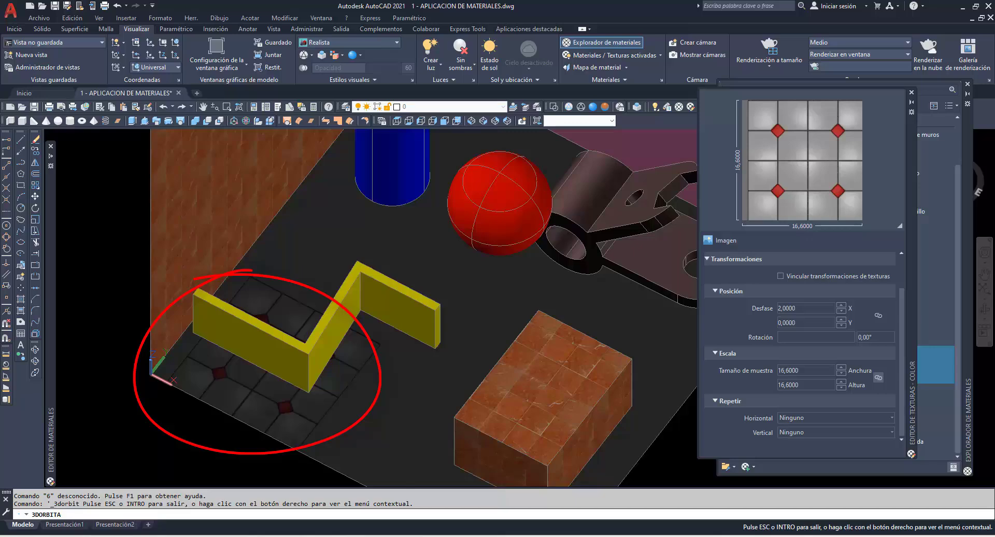
key("Escape")
left_click(836, 417)
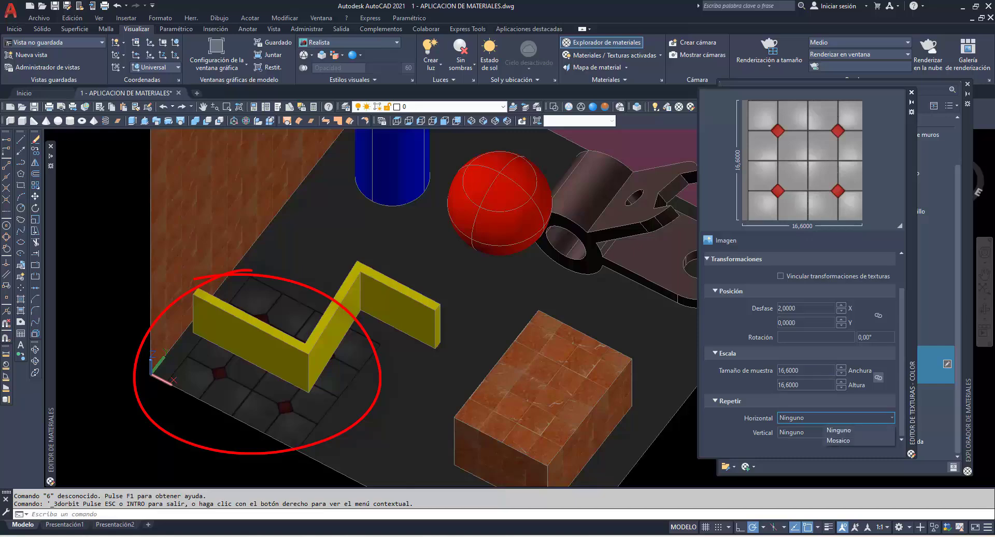
left_click(838, 440)
left_click(835, 432)
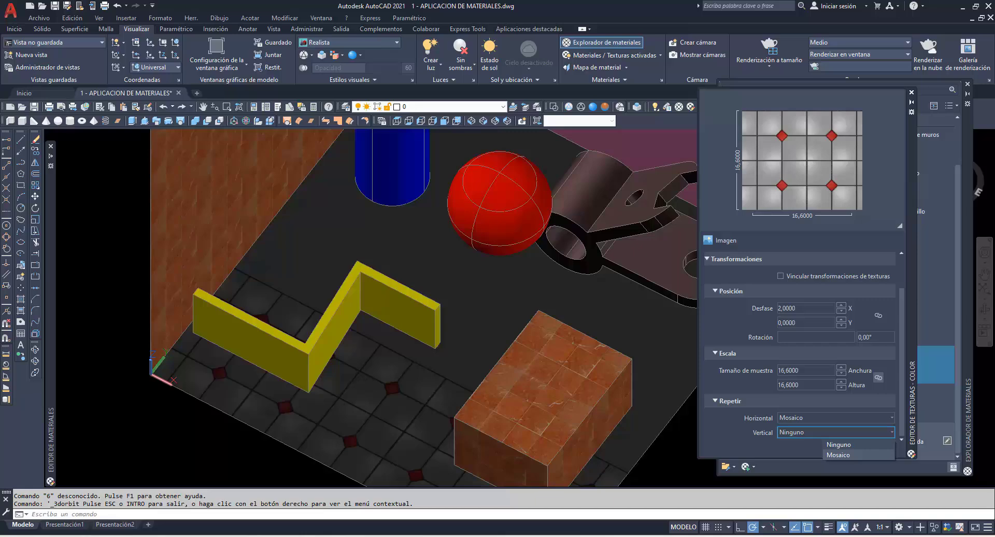
left_click(838, 455)
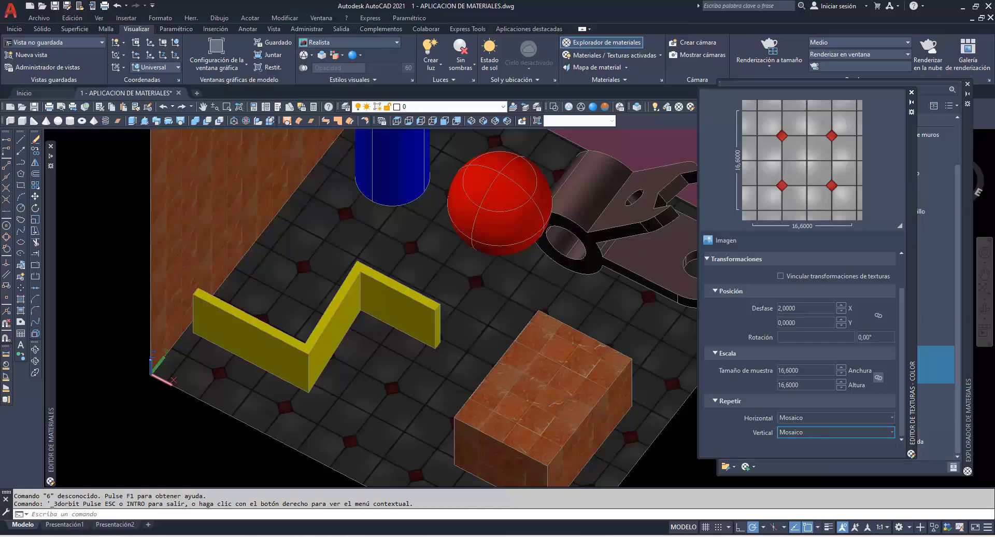
middle_click_drag(415, 311, 415, 290, "shift")
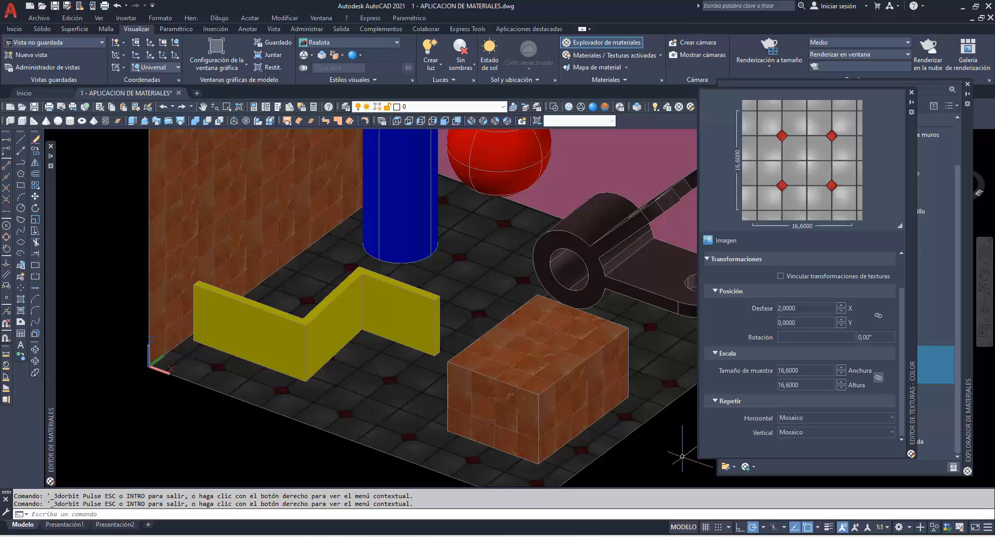
Apply the Claro - Ámbar glass material to the blue cylinder.
left_click(912, 93)
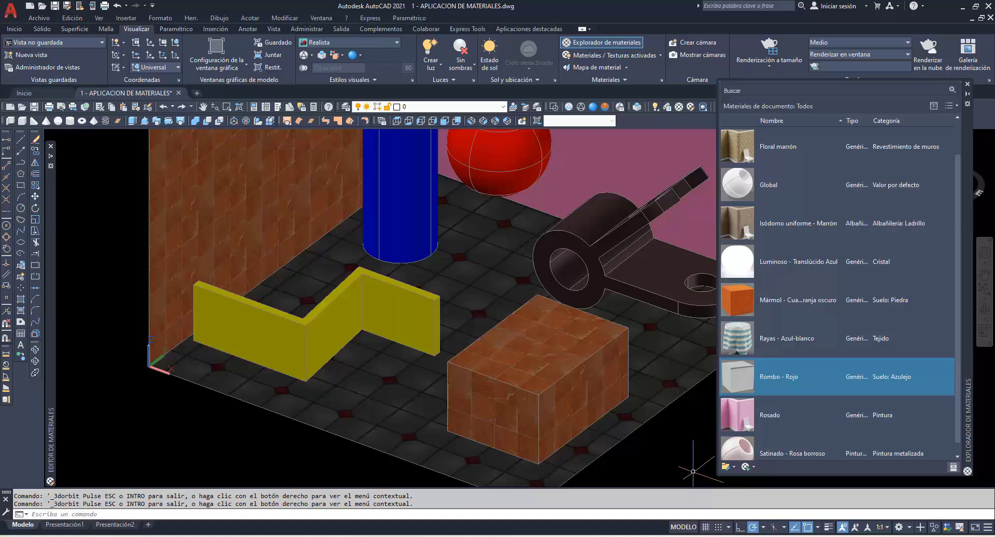
middle_click_drag(317, 177, 282, 275)
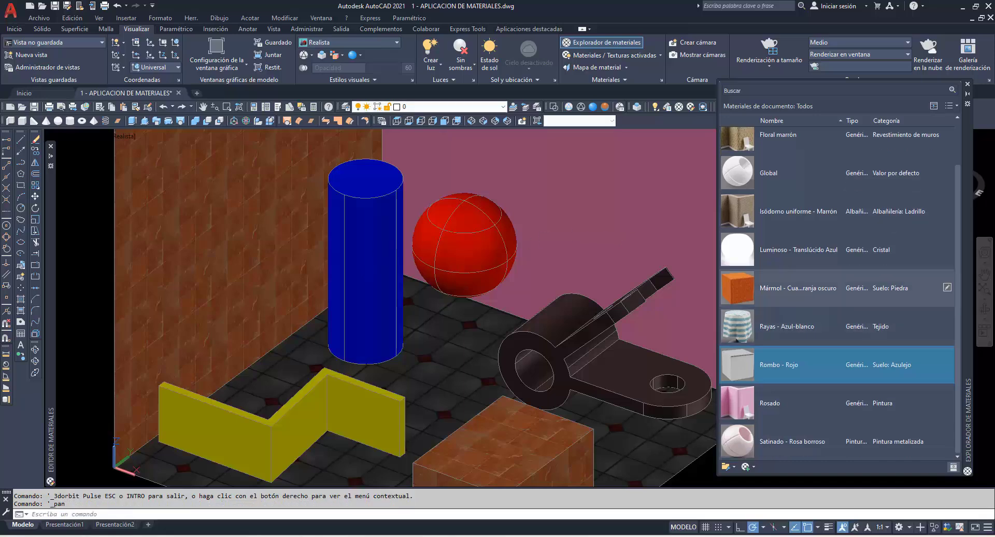
scroll(829, 267, "up", 1)
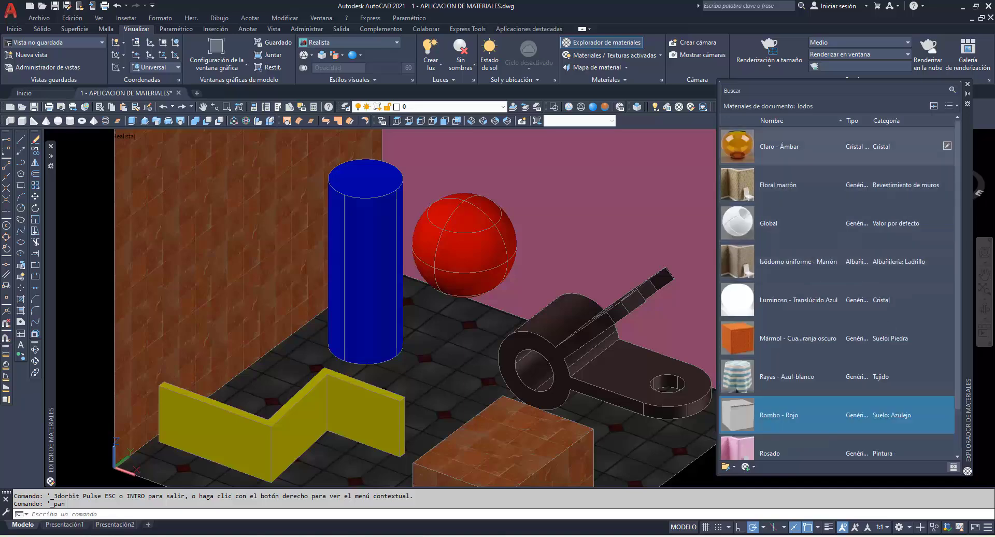
left_click(777, 150)
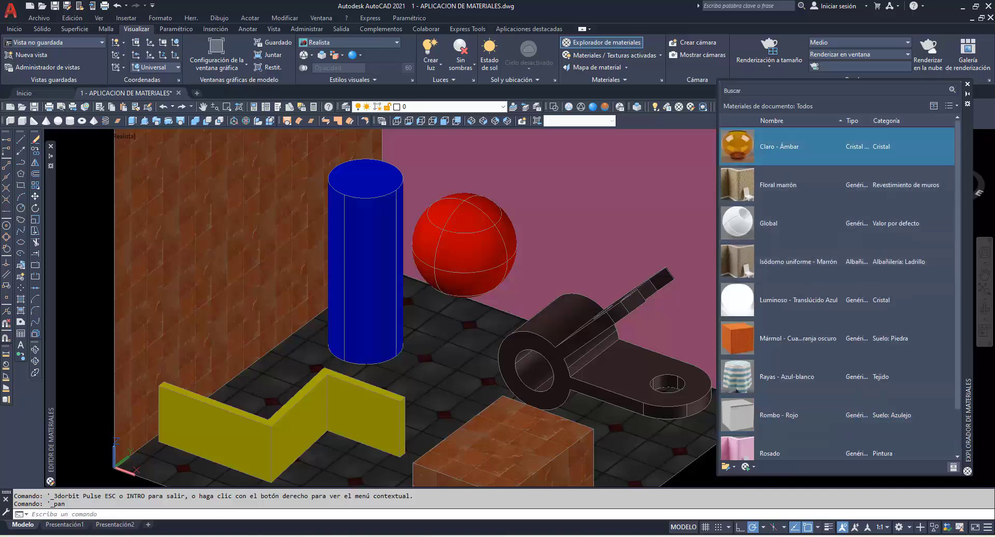
left_click_drag(778, 147, 370, 287)
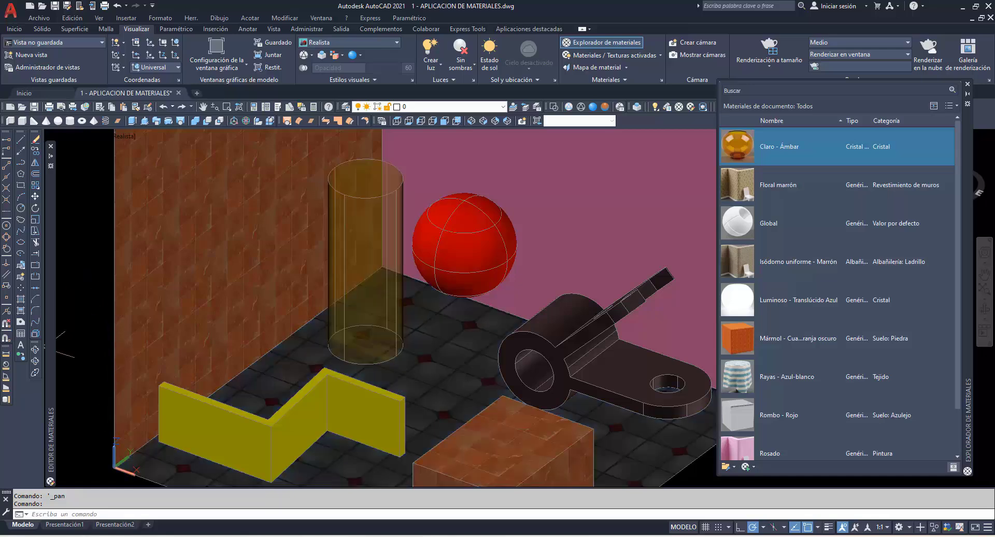
Open Claro - Ámbar in the Materials Editor, showing RGB 230 191 0.
mouse_move(65, 353)
middle_mouse_down("shift")
mouse_move(99, 348)
mouse_move(103, 358)
middle_mouse_up("shift")
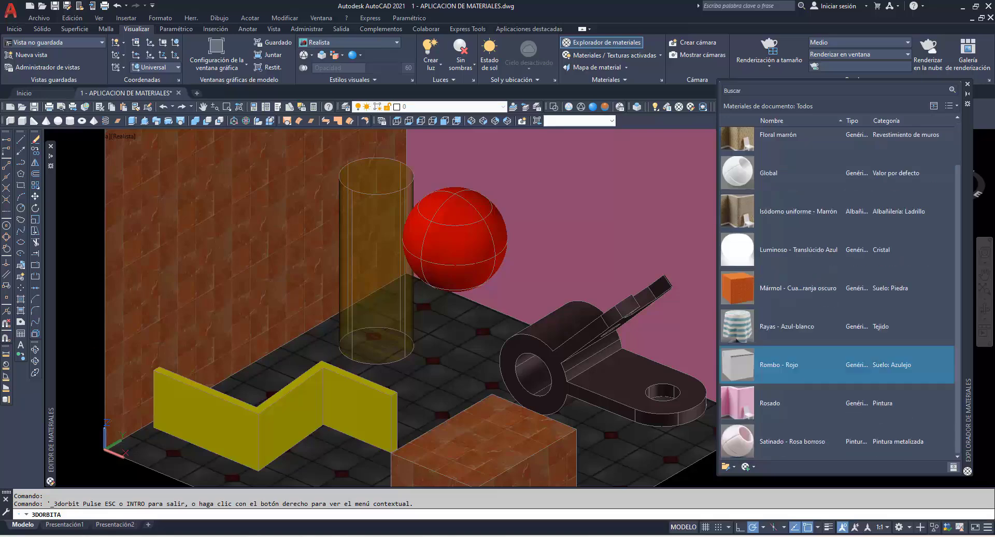
scroll(837, 325, "up", 2)
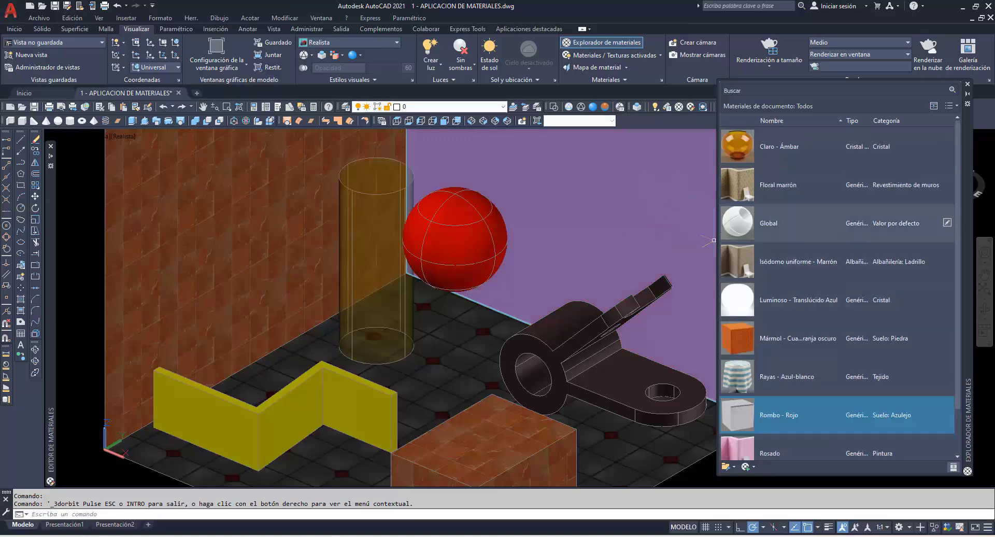
left_click(798, 146)
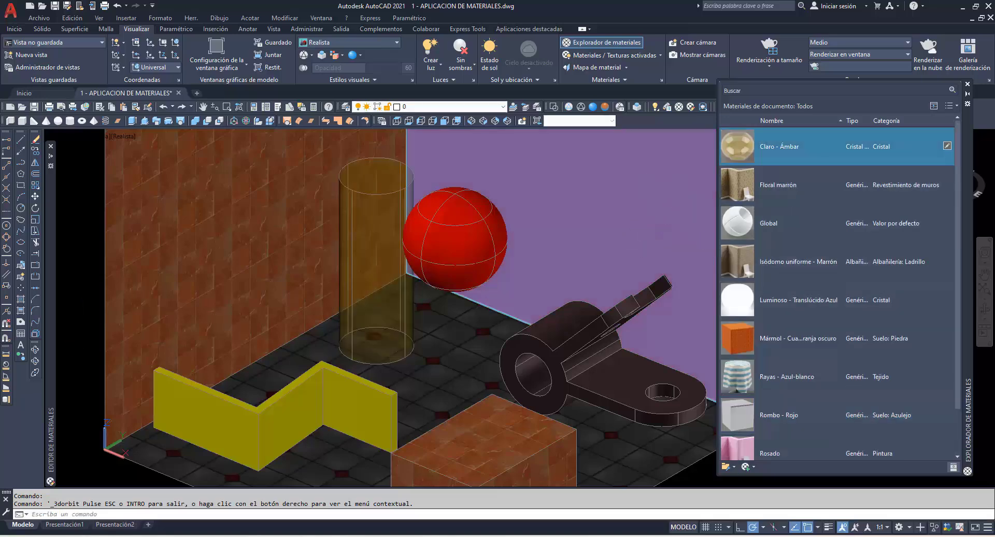
left_click(947, 146)
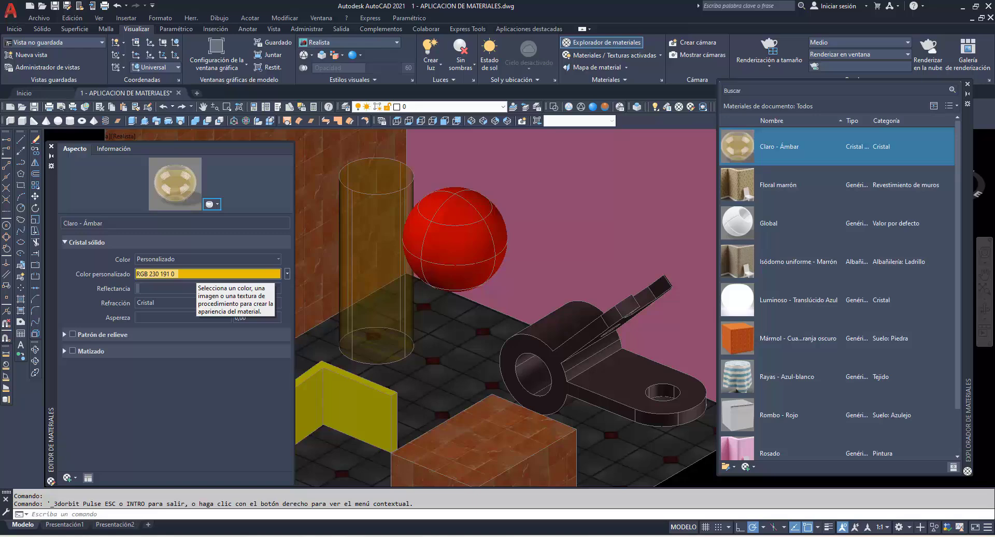
Give the amber glass colour 230,11,0, reflectance 16 and roughness 0,25, keeping custom refraction.
left_click(197, 274)
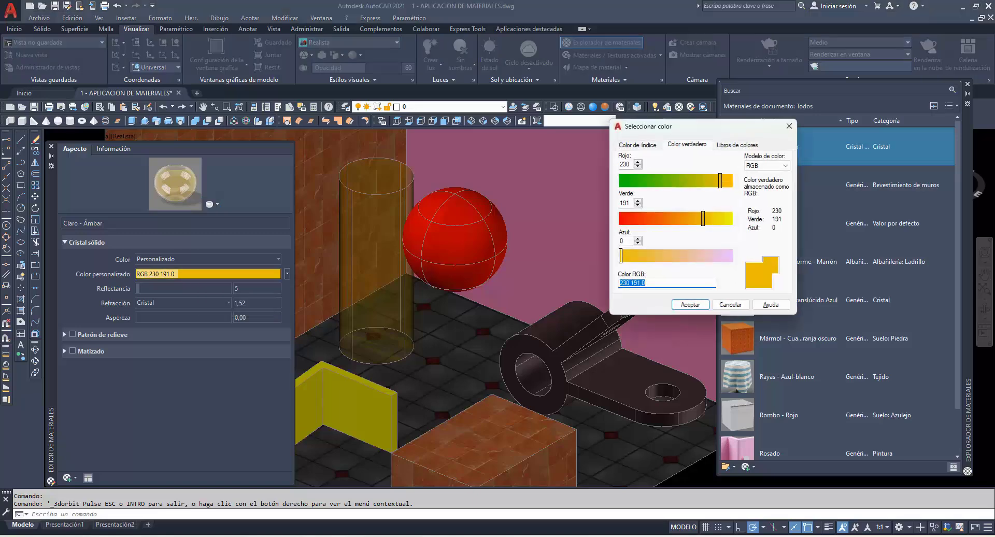
type("230,11,0")
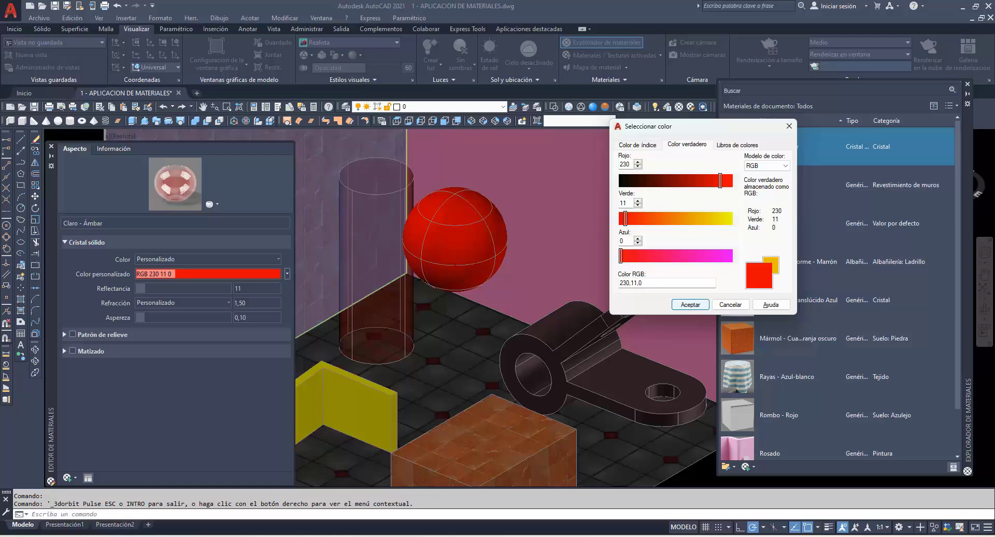
left_click(690, 304)
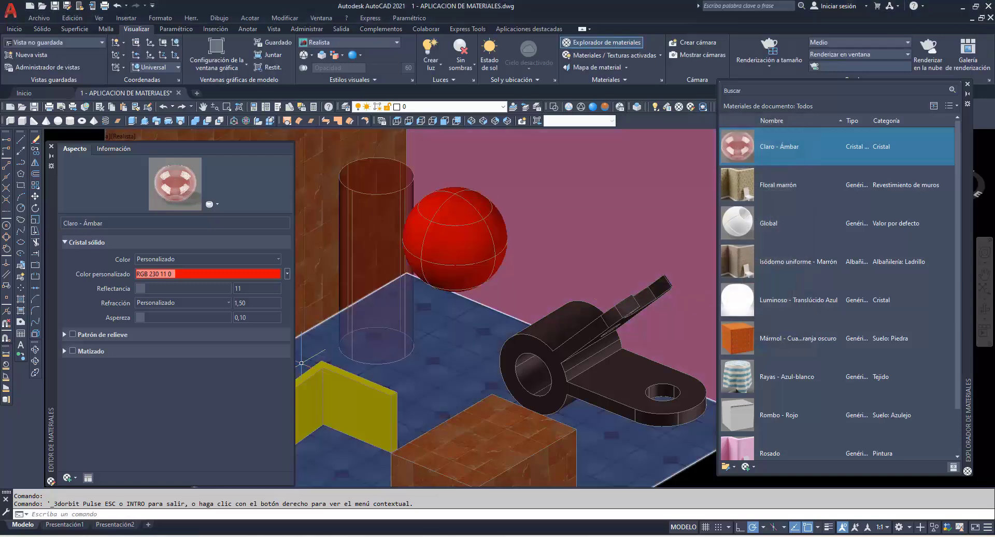
mouse_move(146, 288)
left_mouse_down()
mouse_move(182, 288)
mouse_move(150, 288)
left_mouse_up()
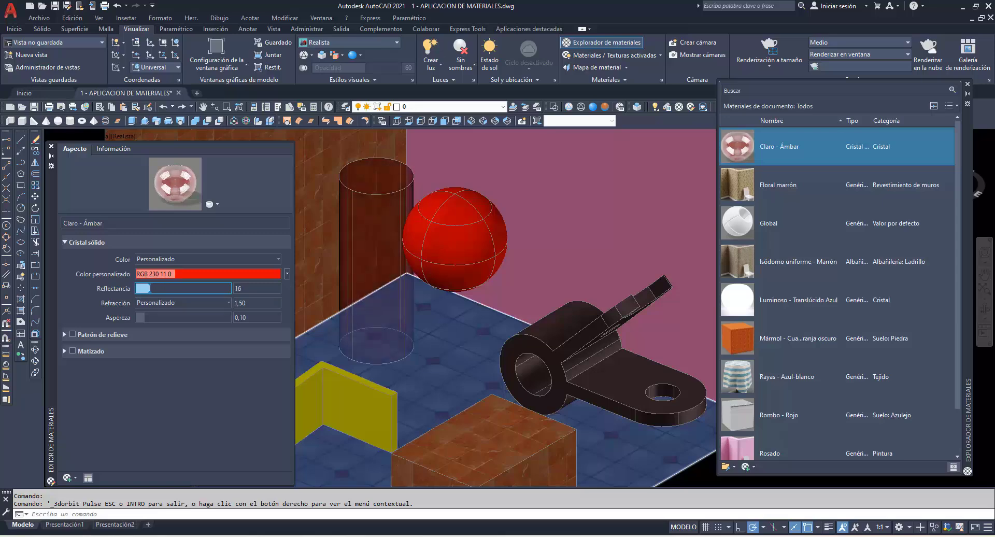
left_click(183, 302)
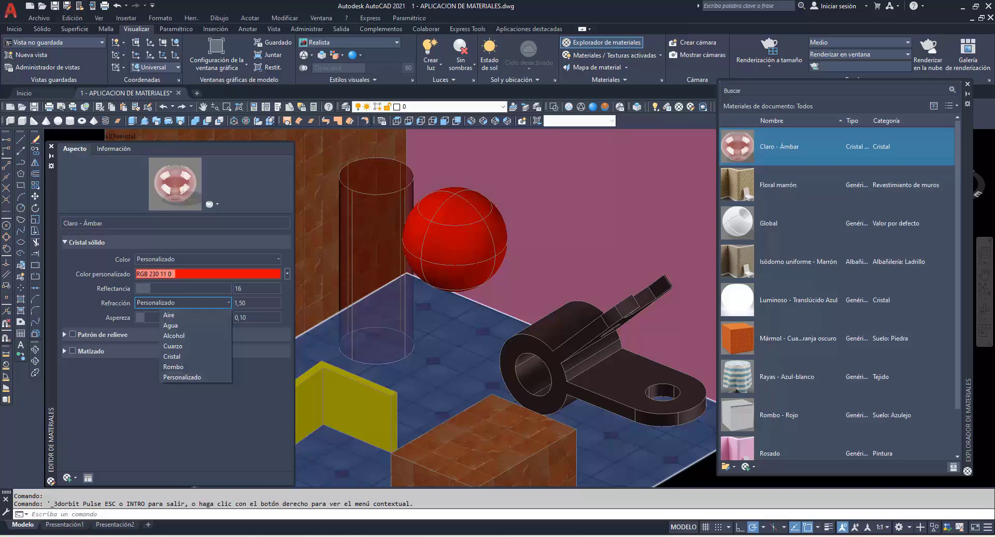
left_click(181, 376)
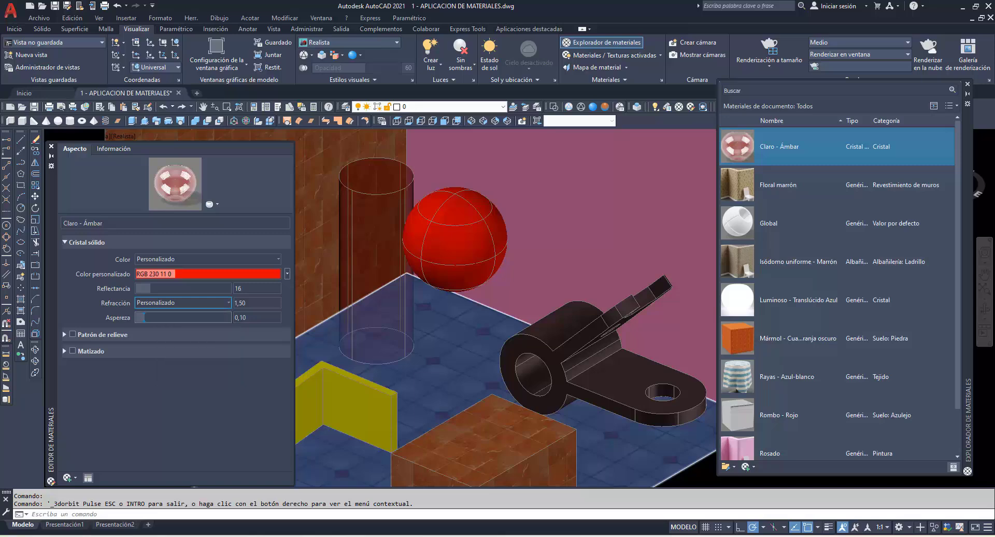
left_click_drag(143, 317, 166, 317)
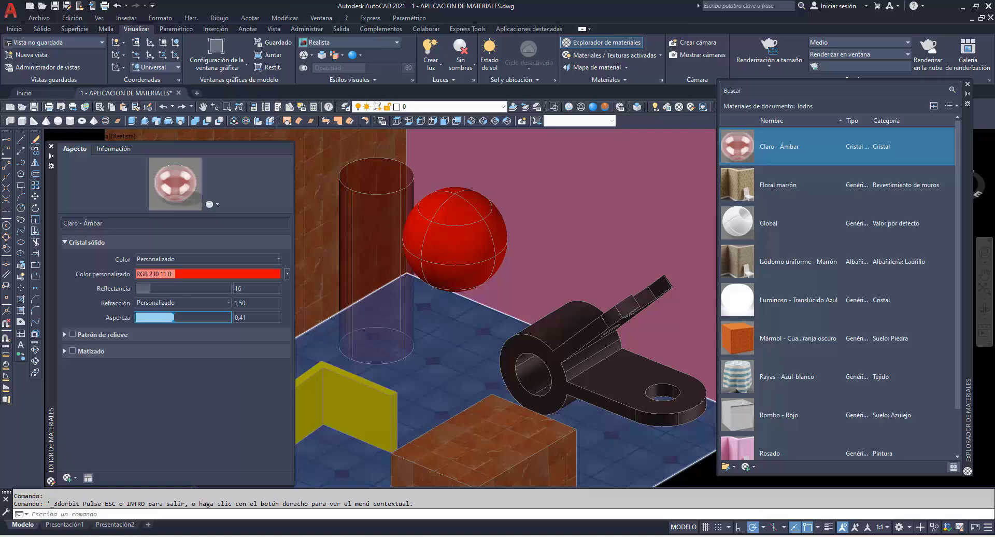
mouse_move(175, 317)
left_mouse_down()
mouse_move(230, 318)
mouse_move(158, 317)
left_mouse_up()
Recolour the glass to pale orange, RGB 230 186 96.
left_click(207, 274)
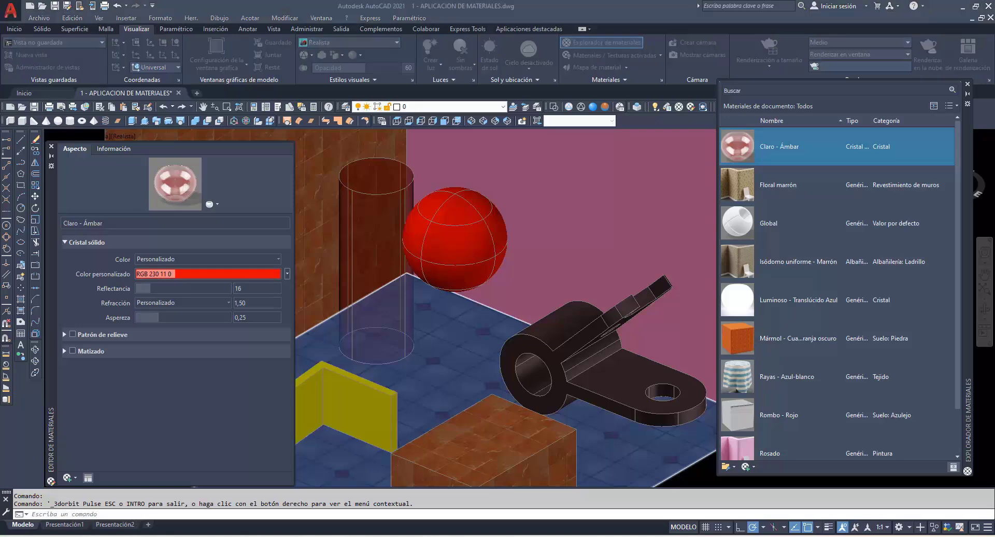
left_click_drag(626, 219, 700, 218)
left_click_drag(621, 255, 665, 255)
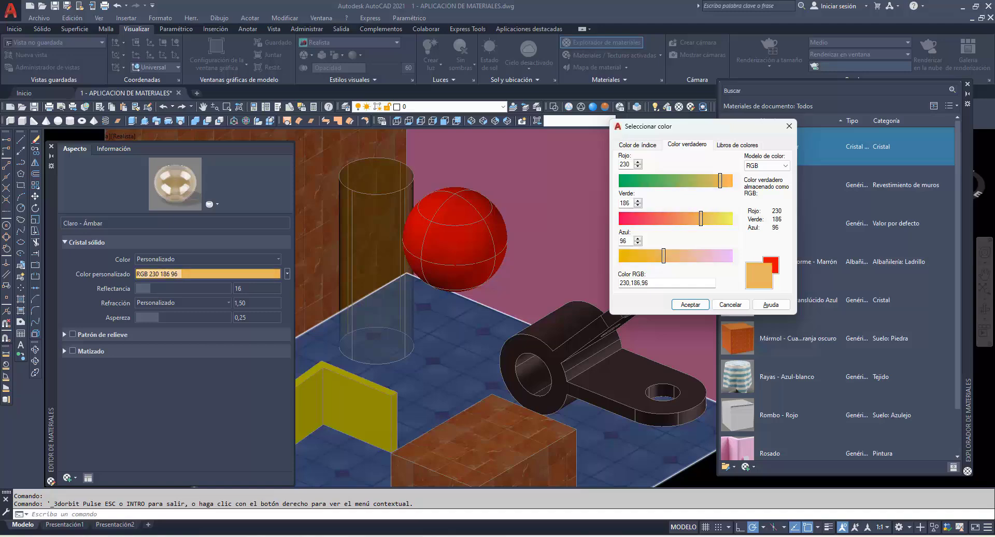
left_click(690, 304)
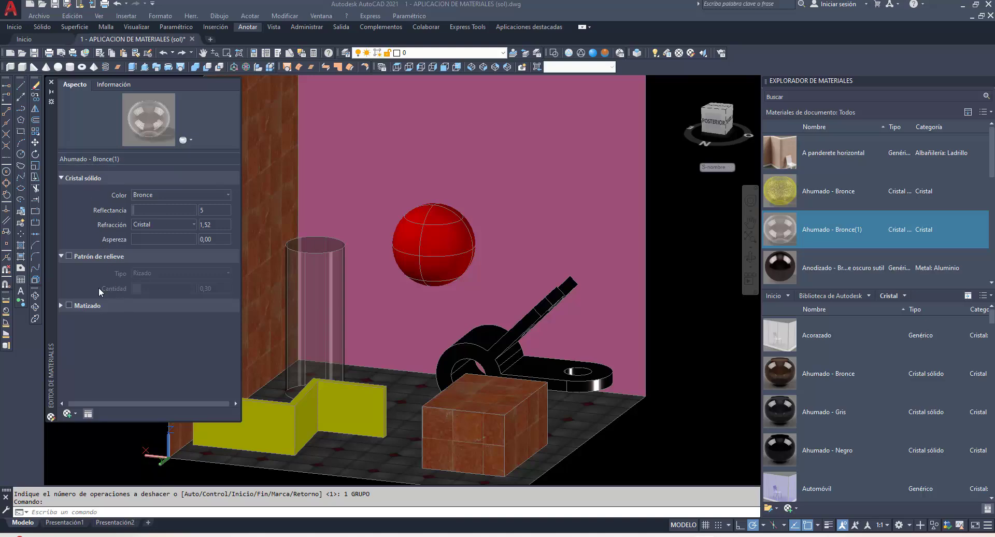
Turn on the Ahumado - Bronce(1) relief pattern, type Ondulado instead of Rizado, amount 1,39.
left_click(69, 256)
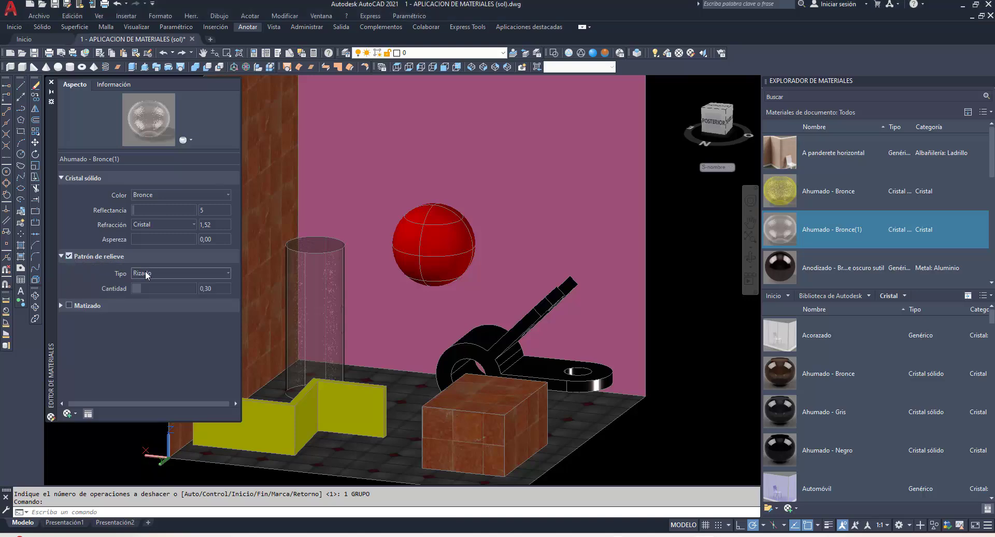
left_click(226, 272)
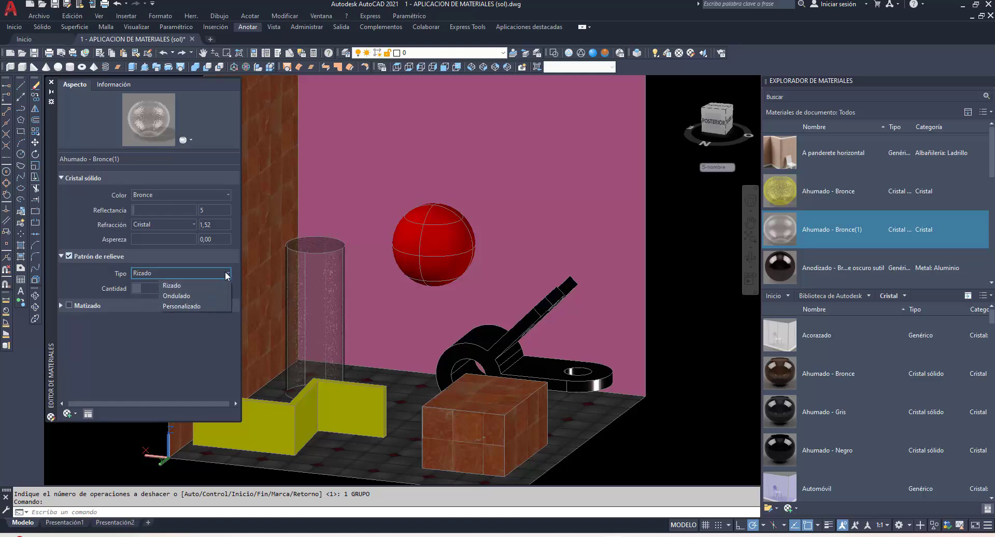
left_click(226, 273)
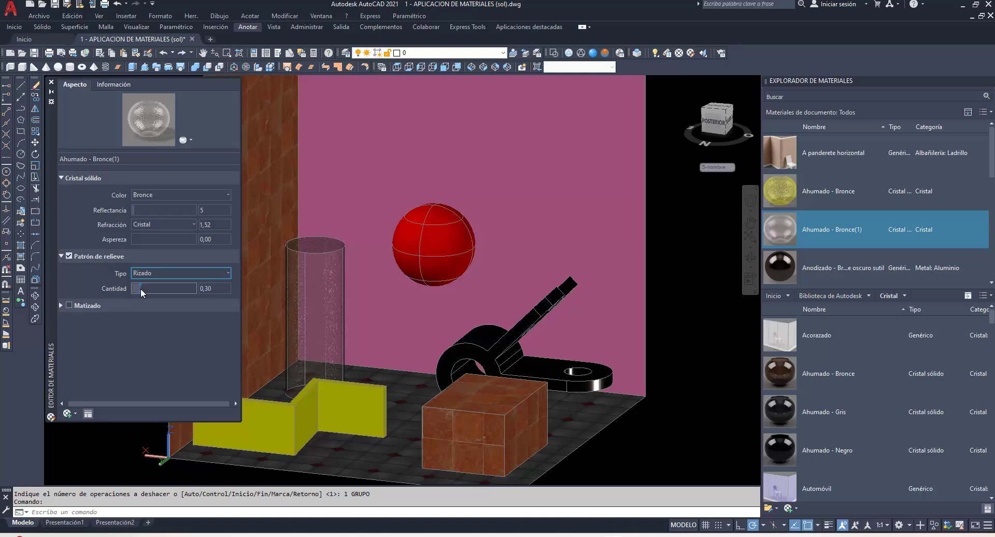
left_click_drag(140, 288, 129, 288)
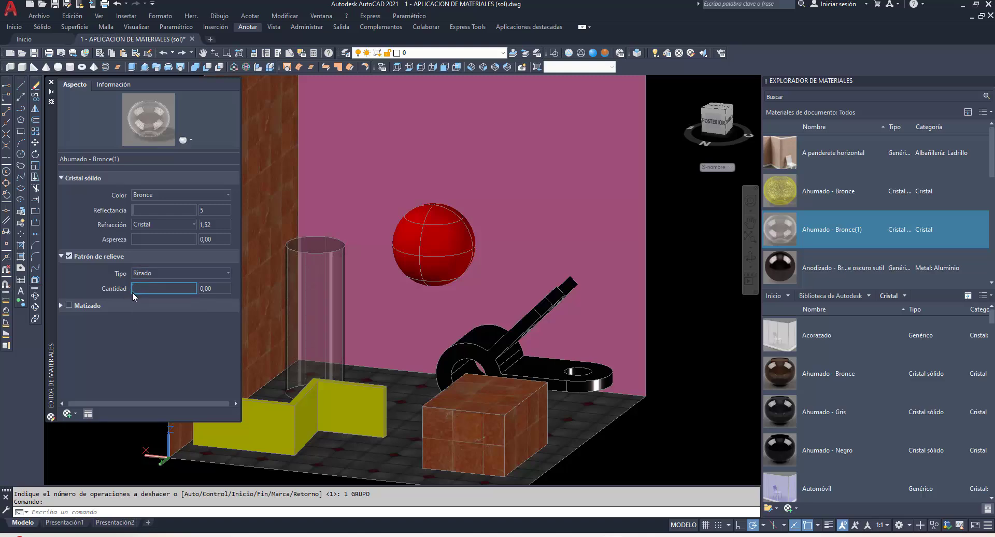
left_click_drag(132, 291, 169, 294)
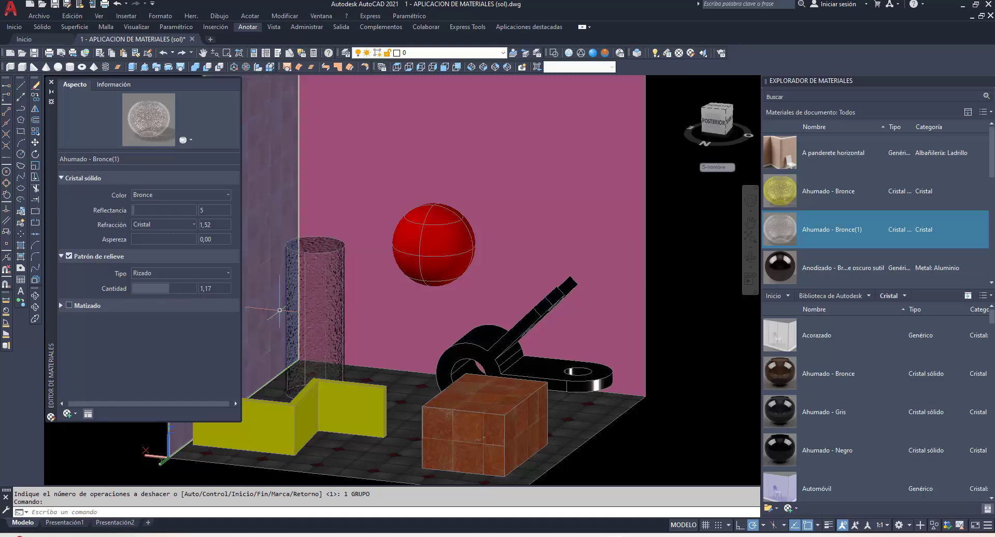
scroll(268, 313, "up", 2)
scroll(273, 316, "up", 2)
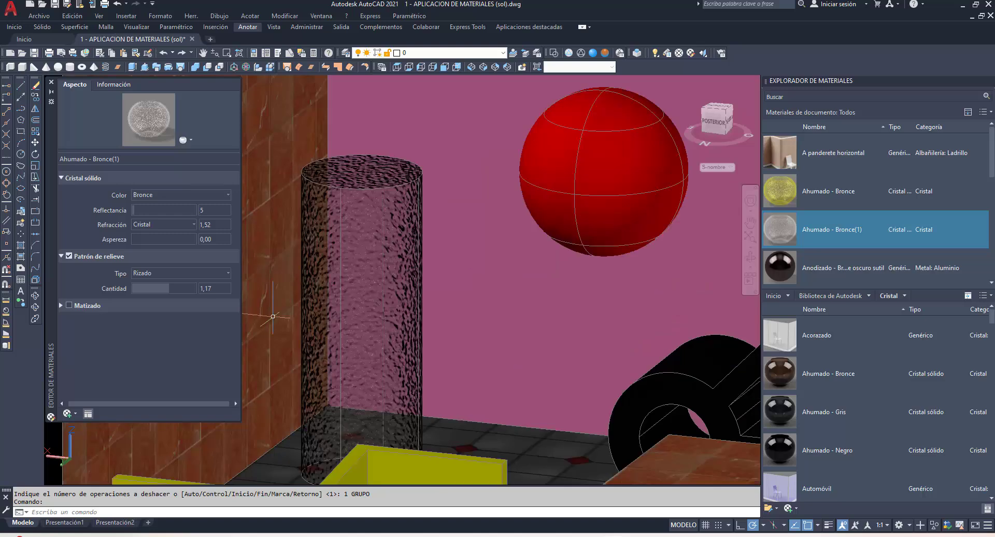
mouse_move(169, 291)
left_mouse_down()
mouse_move(126, 292)
mouse_move(173, 294)
left_mouse_up()
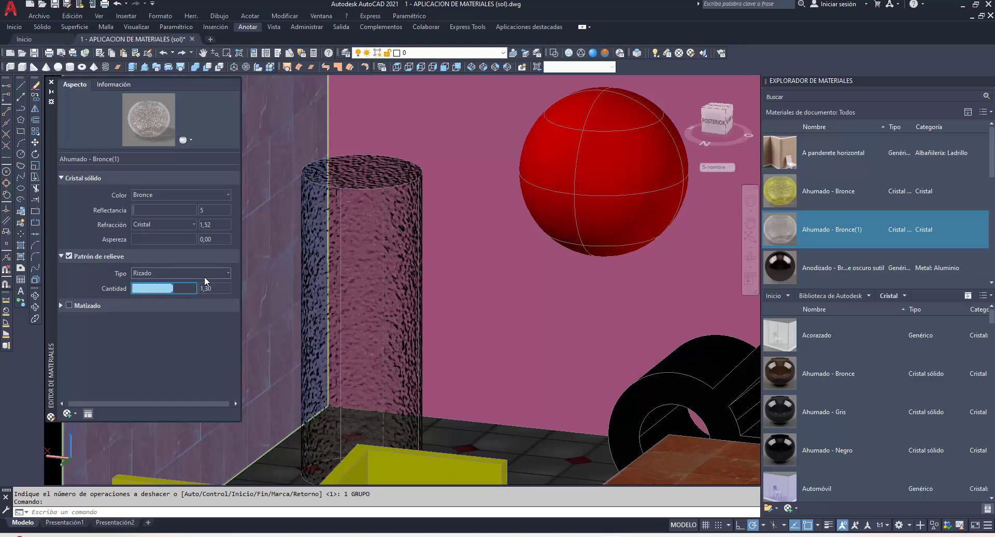
left_click(224, 274)
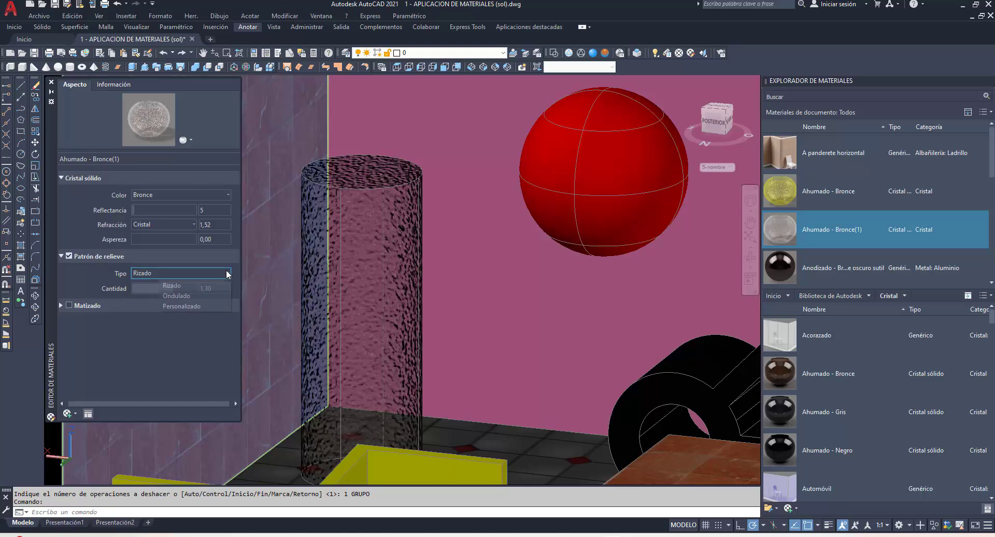
left_click(208, 292)
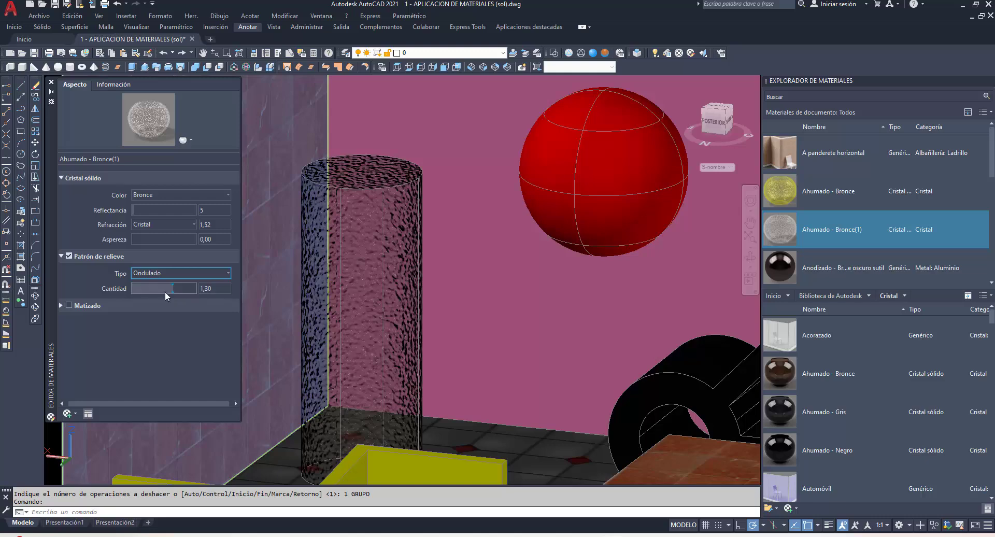
left_click_drag(172, 291, 175, 291)
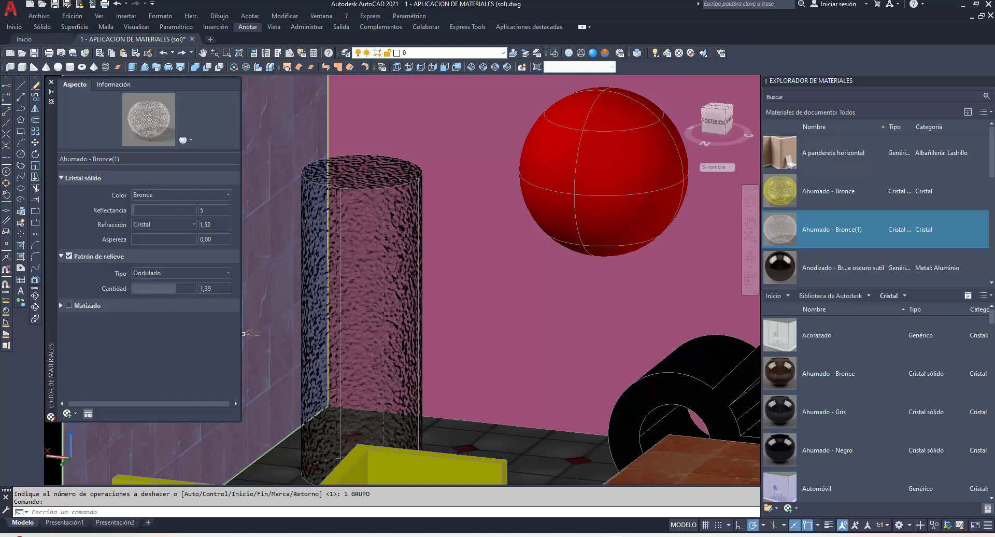
Enable Tint on the Ahumado - Bronce(1) glass with tint colour RGB 226 6 5.
left_click(69, 306)
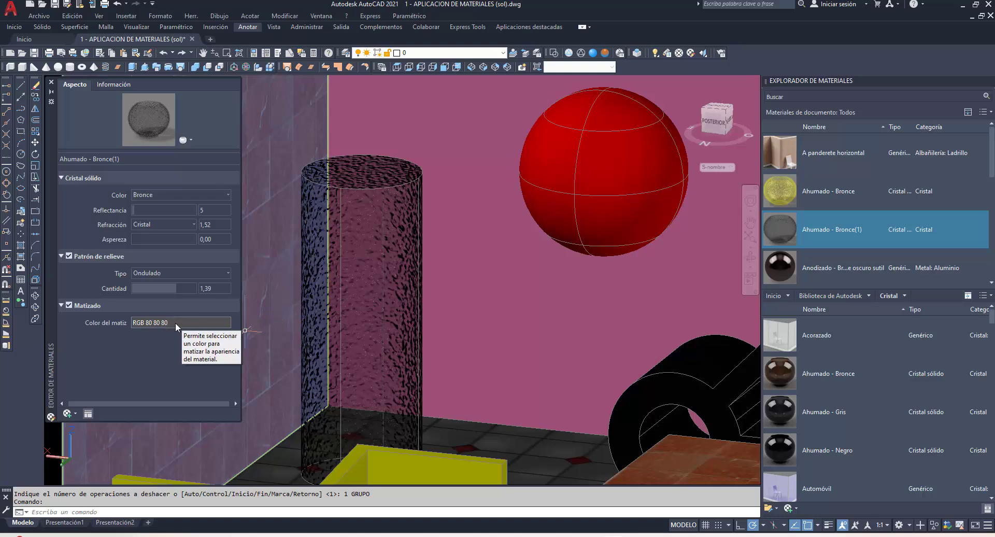
left_click(175, 320)
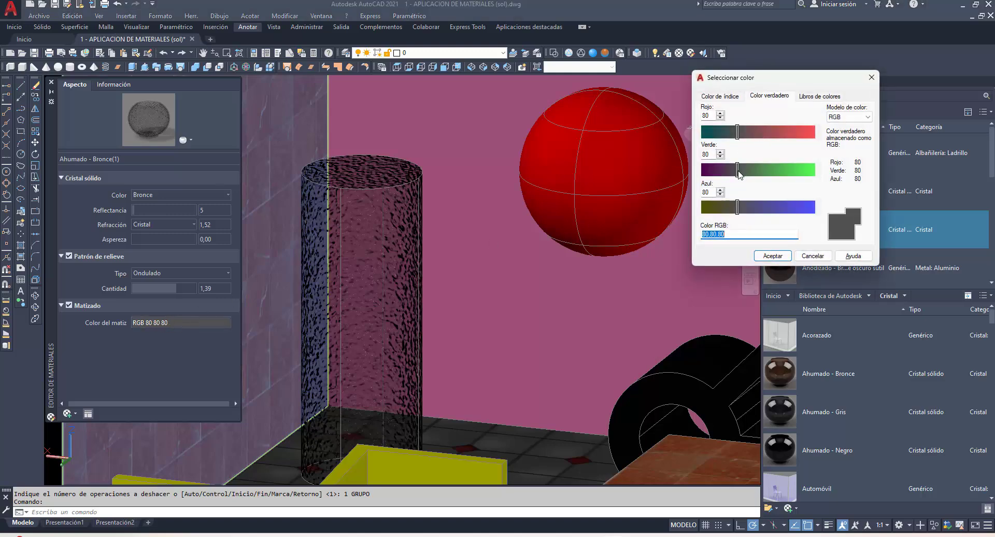
left_click(766, 177)
left_click_drag(766, 176, 813, 169)
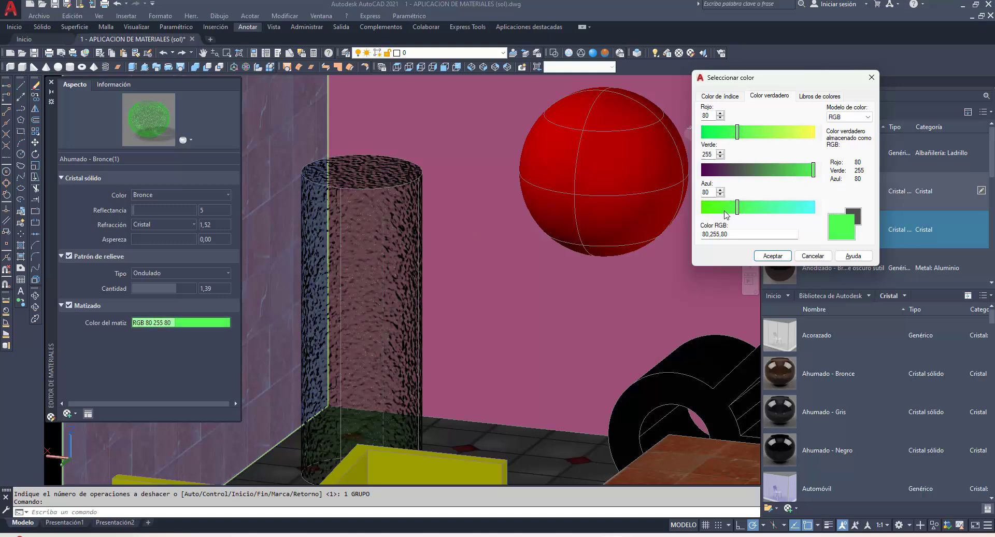
left_click_drag(737, 206, 705, 207)
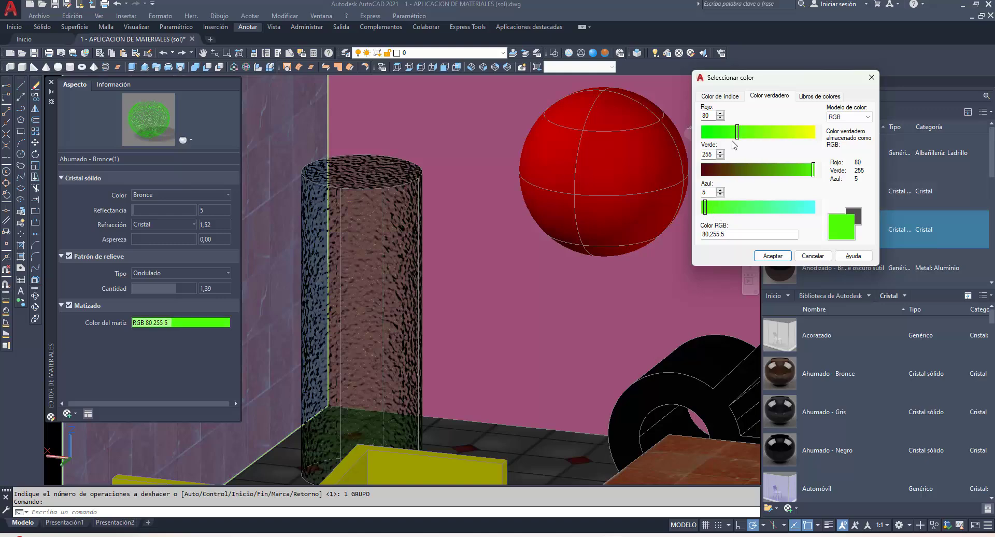
left_click_drag(736, 131, 703, 132)
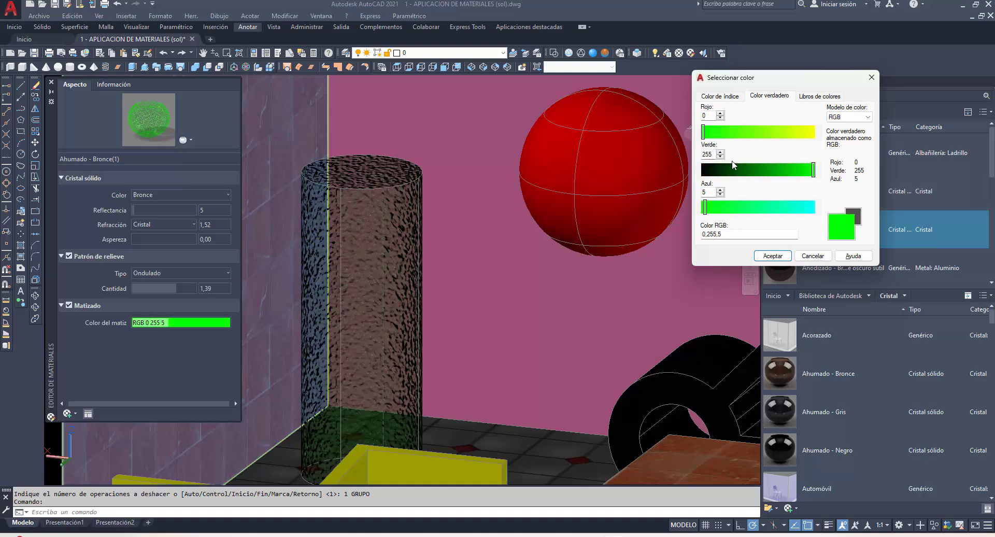
left_click(801, 132)
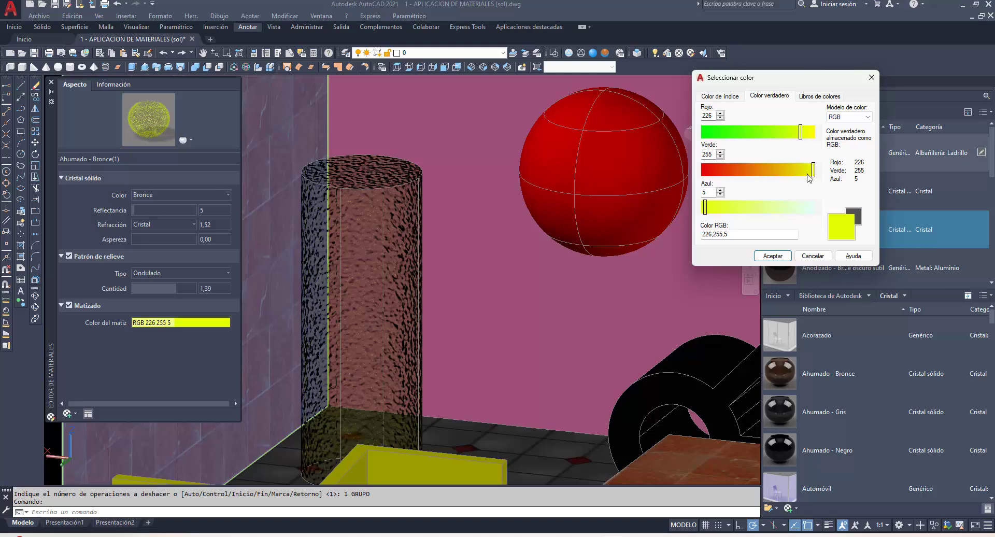
left_click_drag(815, 174, 797, 171)
left_click_drag(718, 170, 704, 170)
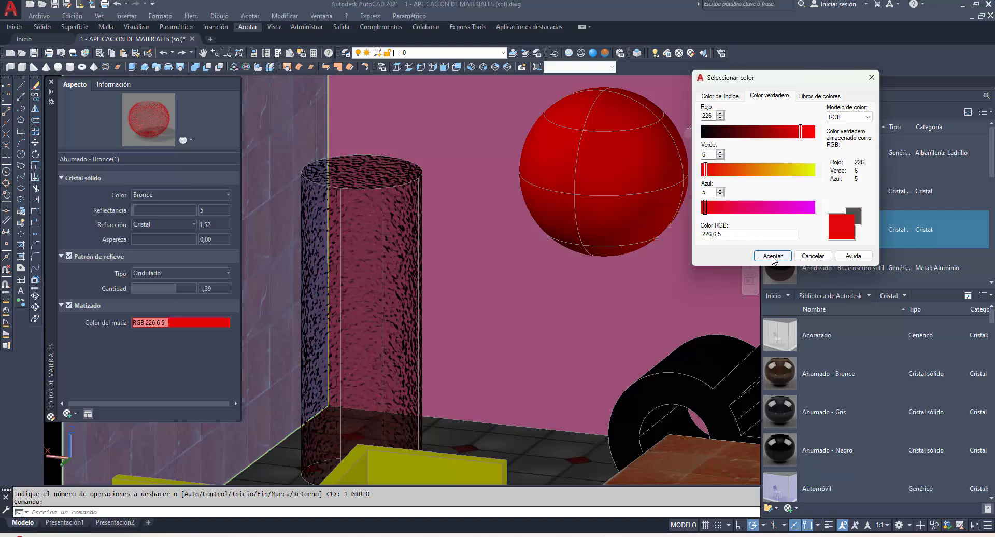
left_click(772, 256)
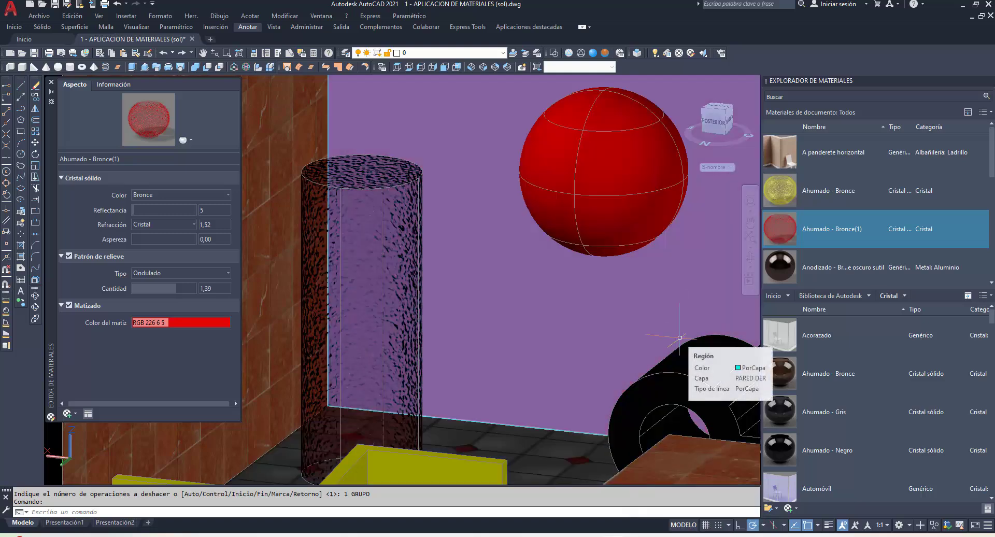
mouse_move(856, 334)
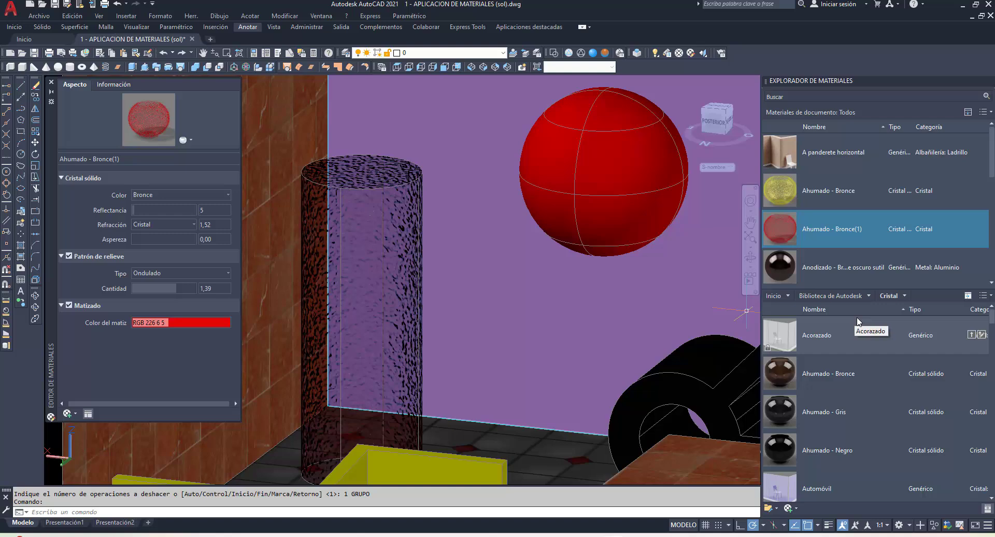
Drag Brillante - Oro from Pintura metalizada onto the sphere and open it for editing.
scroll(850, 281, "down", 5)
left_click(868, 296)
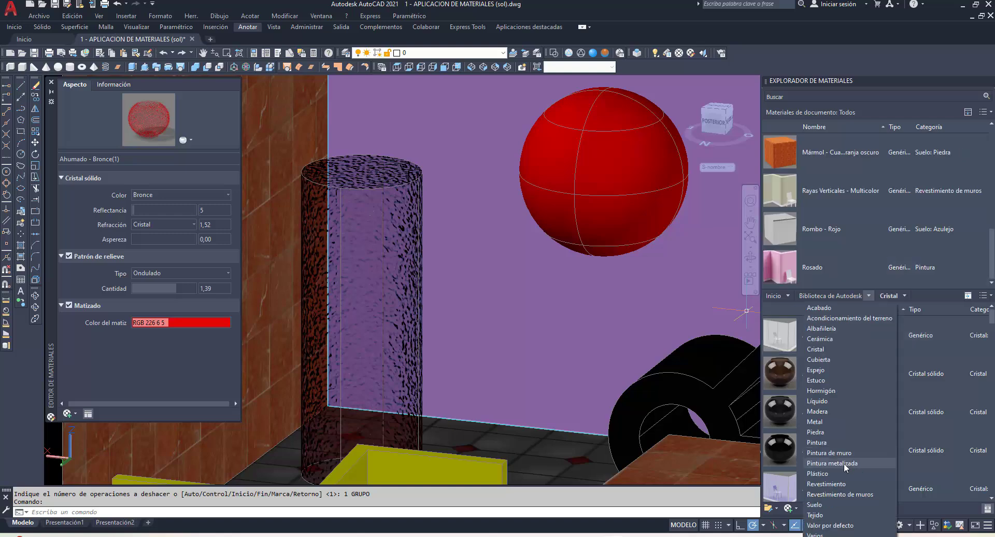
left_click(843, 463)
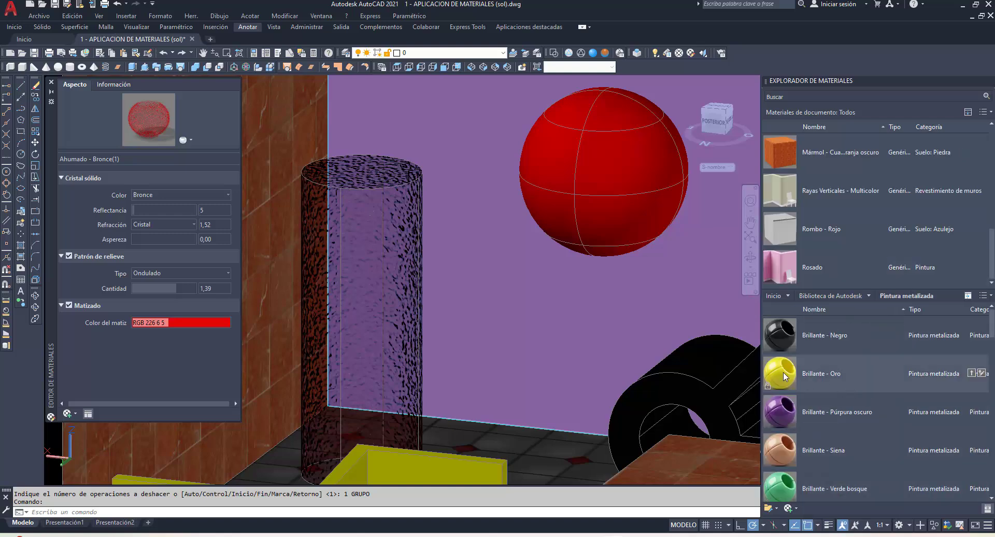
left_click_drag(782, 372, 612, 179)
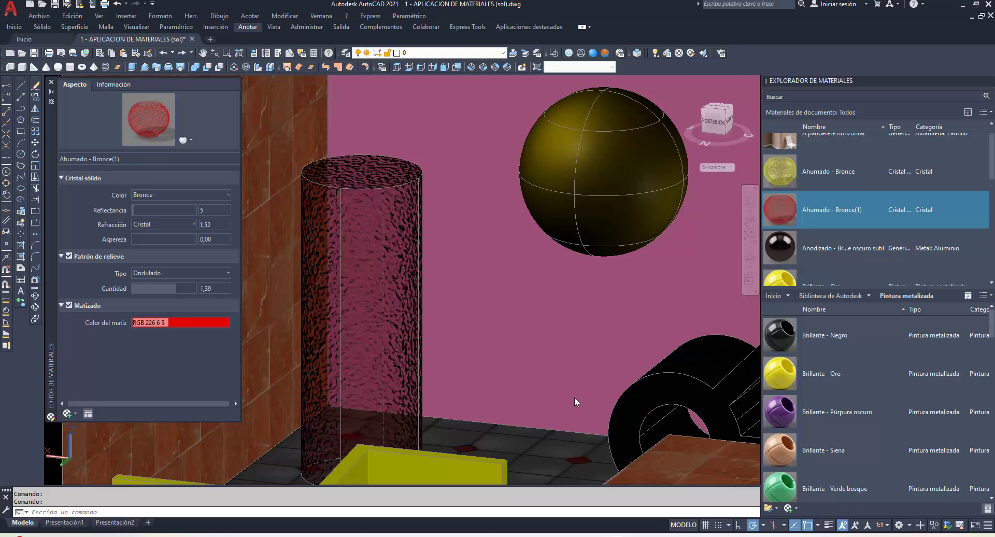
scroll(788, 248, "down", 1)
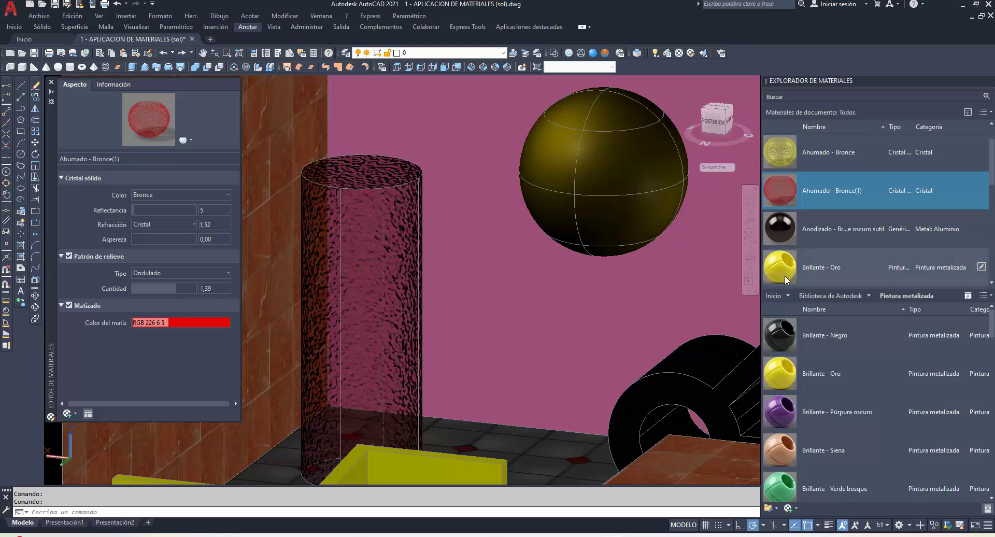
left_click(785, 275)
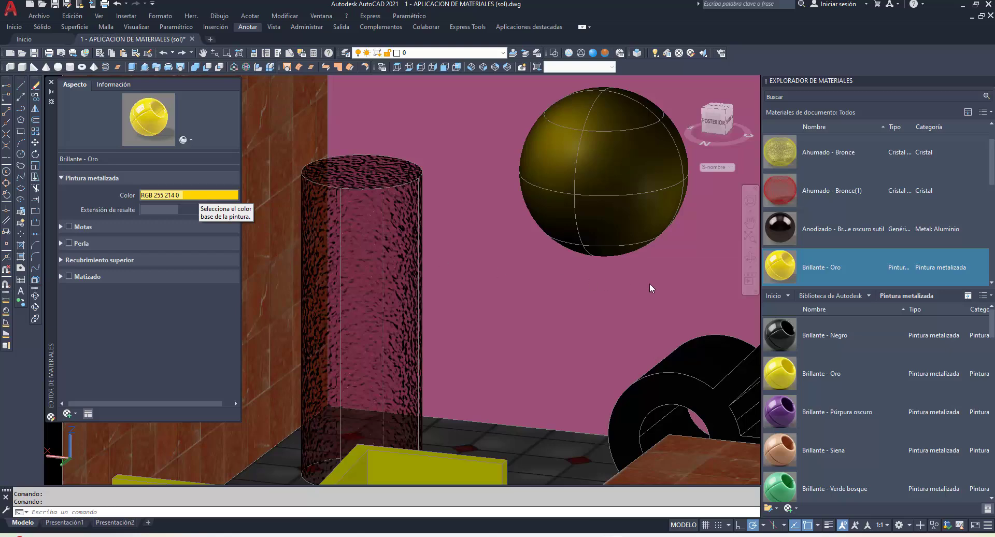
Set the Brillante - Oro colour to RGB 255 112 246 and Extensión de resalte to 100.
scroll(794, 362, "down", 5)
scroll(794, 363, "up", 3)
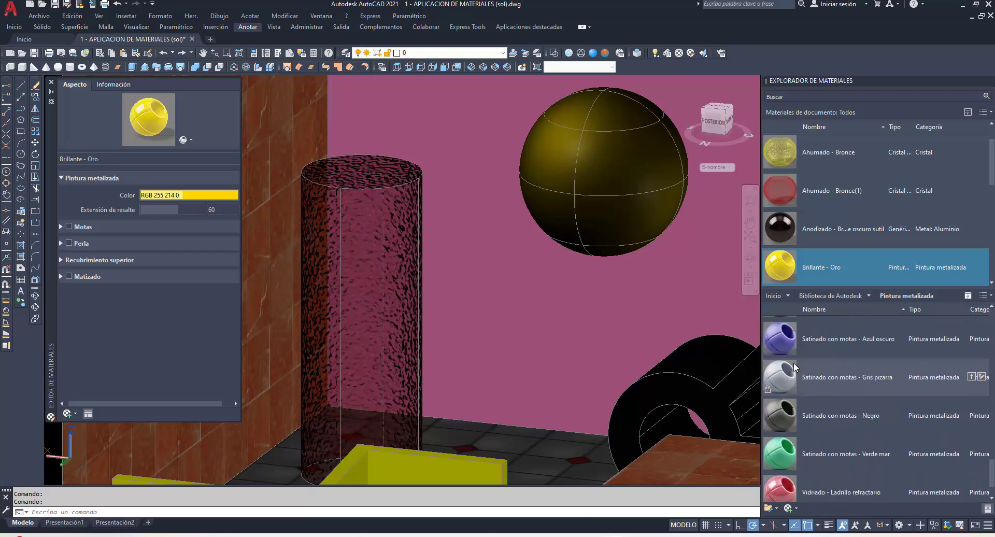
scroll(793, 362, "up", 2)
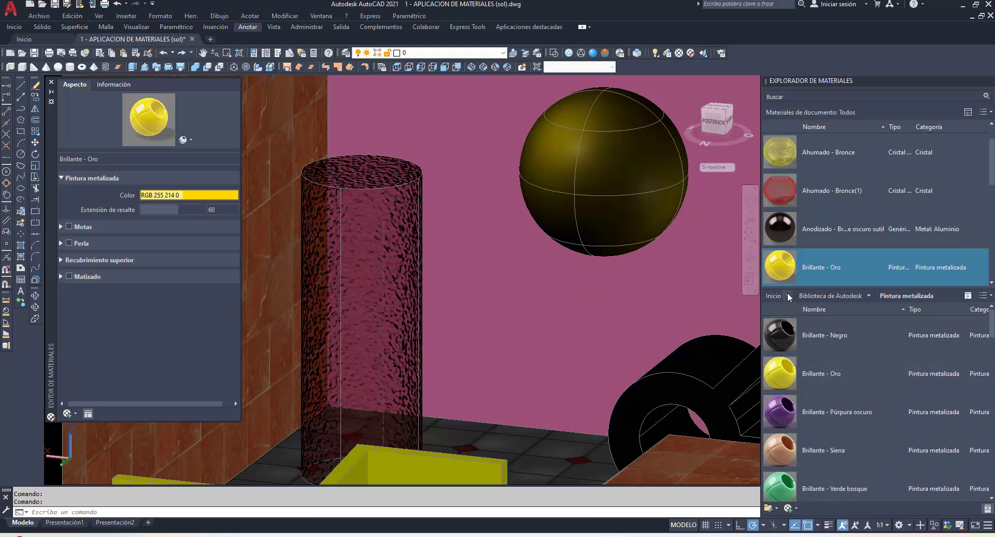
left_click(208, 194)
left_click(707, 170)
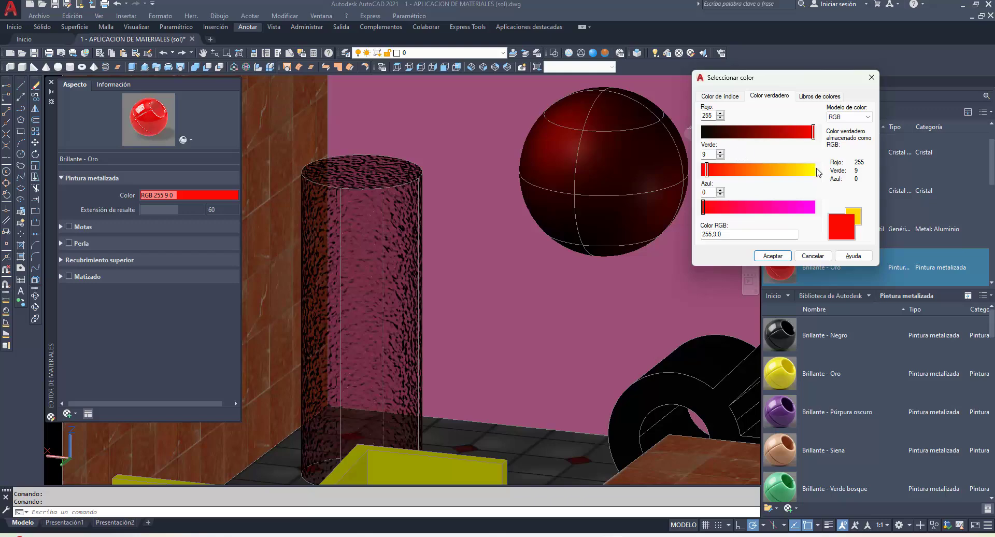
left_click(751, 171)
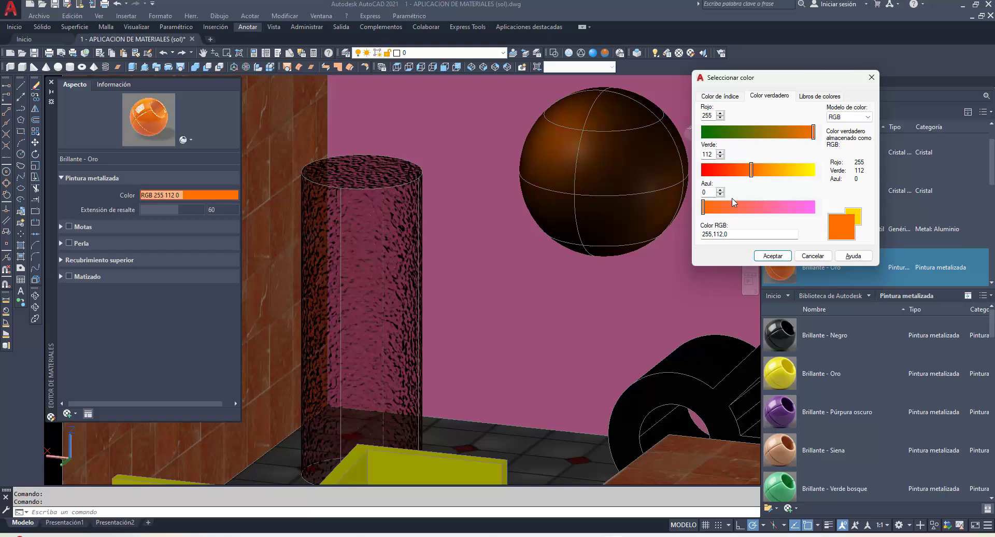
left_click(810, 207)
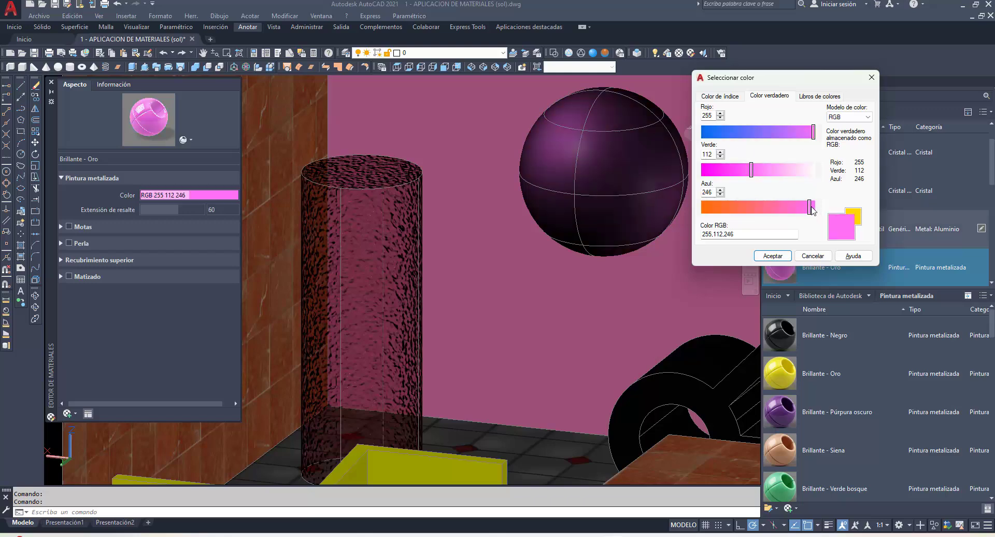
left_click(777, 256)
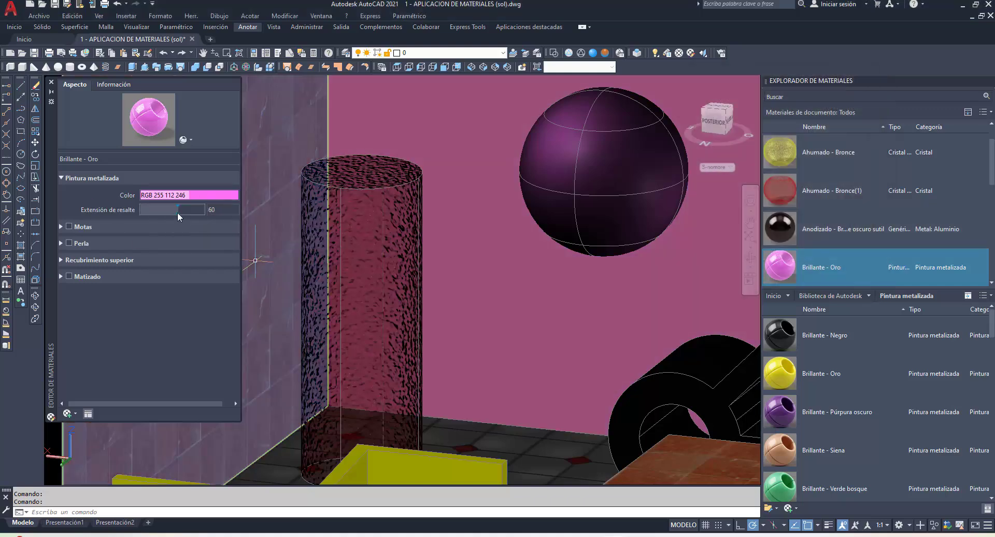
left_click_drag(177, 211, 204, 211)
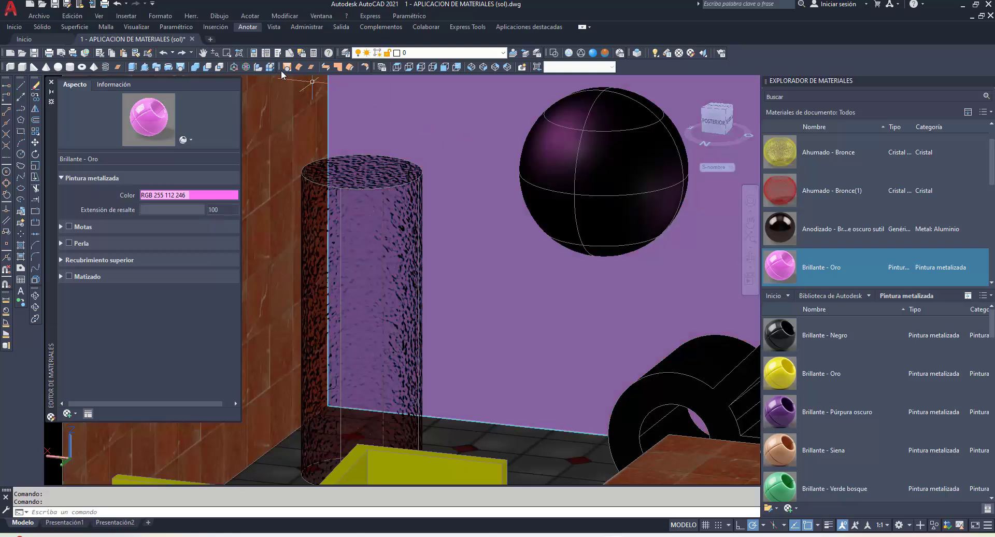
left_click(203, 53)
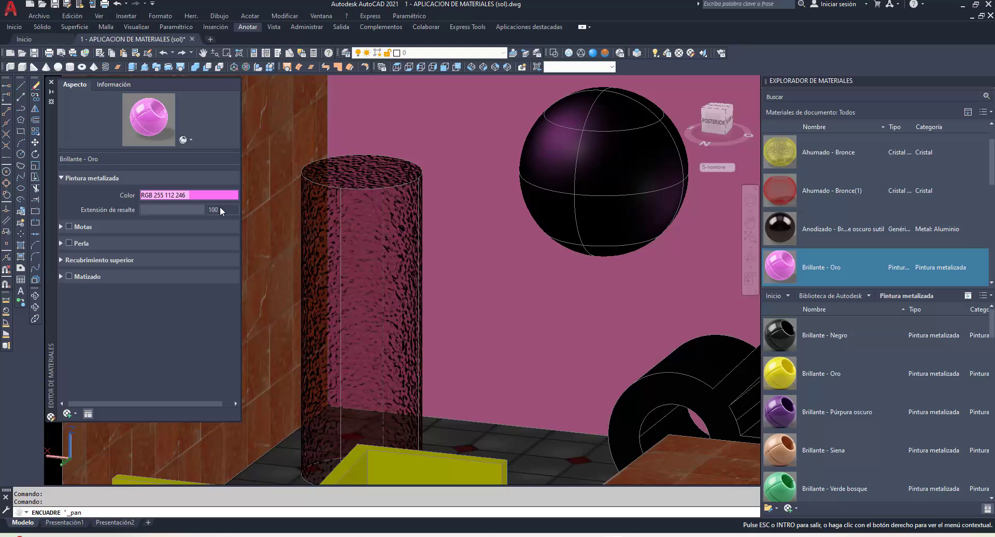
key("Escape")
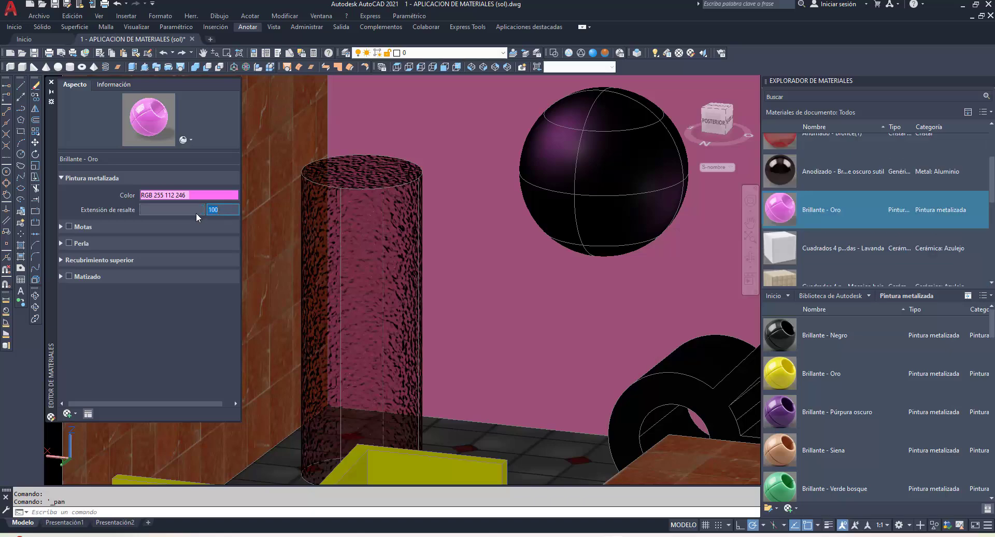
Lower the paint's Extensión de resalte to 54.
left_click(213, 210)
left_click_drag(204, 211, 176, 210)
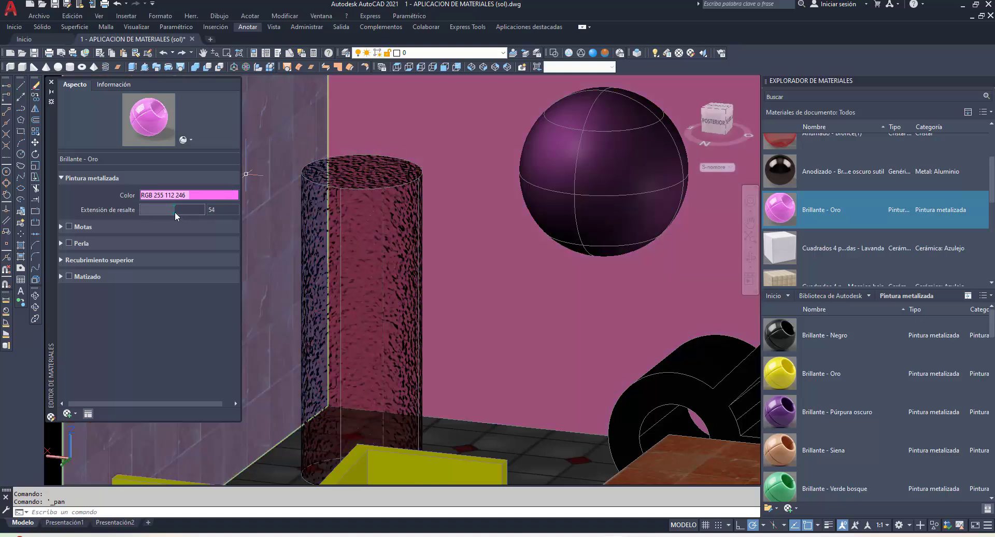
mouse_move(175, 211)
left_mouse_down()
mouse_move(161, 214)
mouse_move(174, 214)
left_mouse_up()
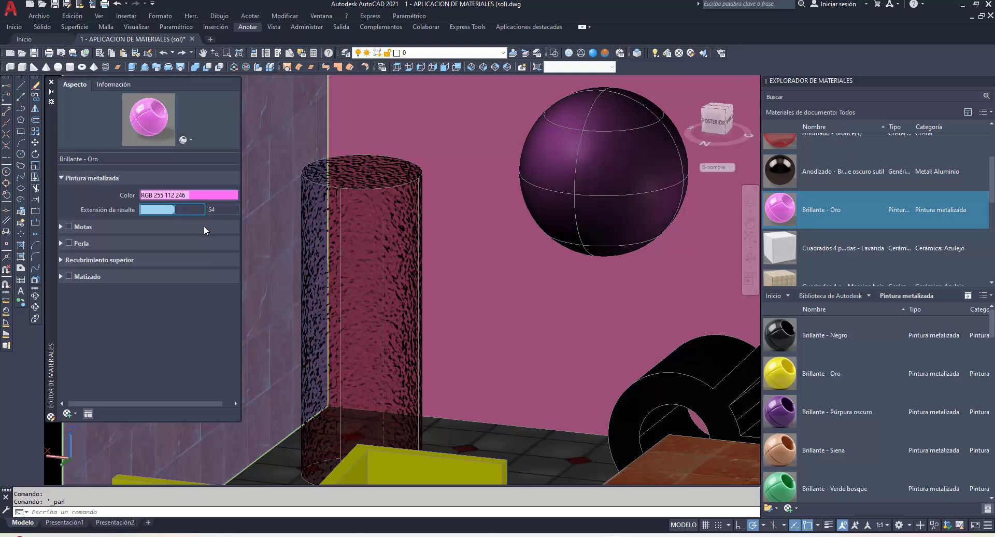
Add Motas flakes and a Cromático Perla effect with amount 100.
left_click(69, 227)
left_click(65, 276)
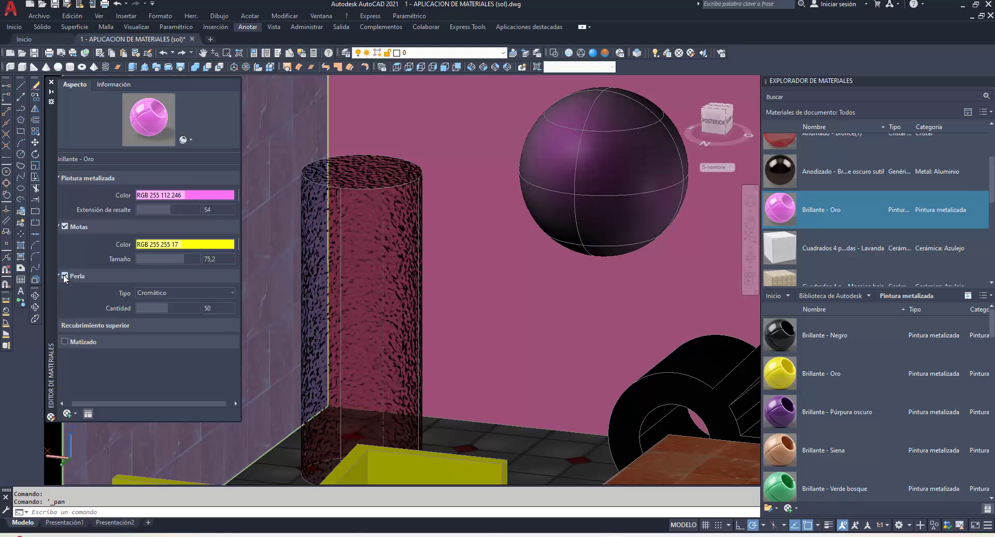
left_click(185, 291)
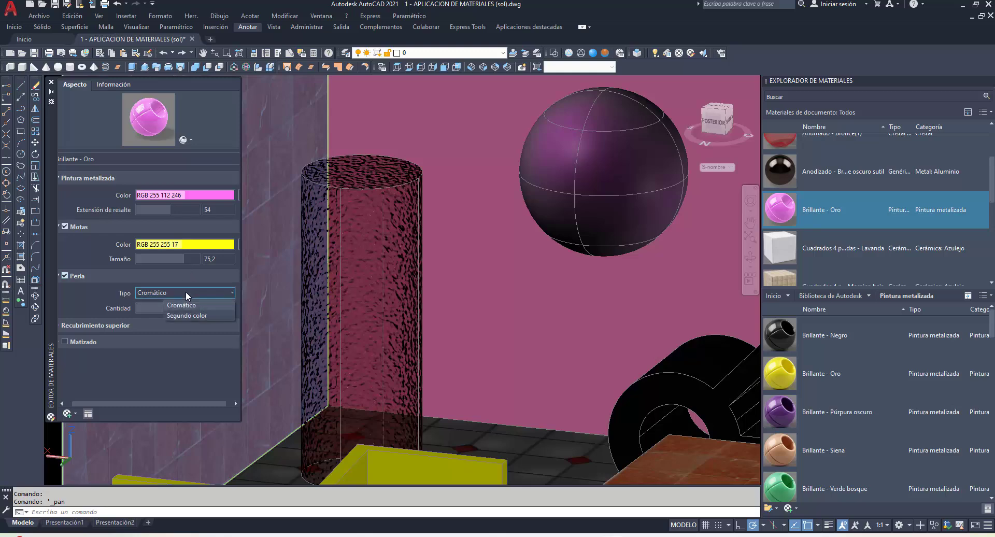
left_click(200, 305)
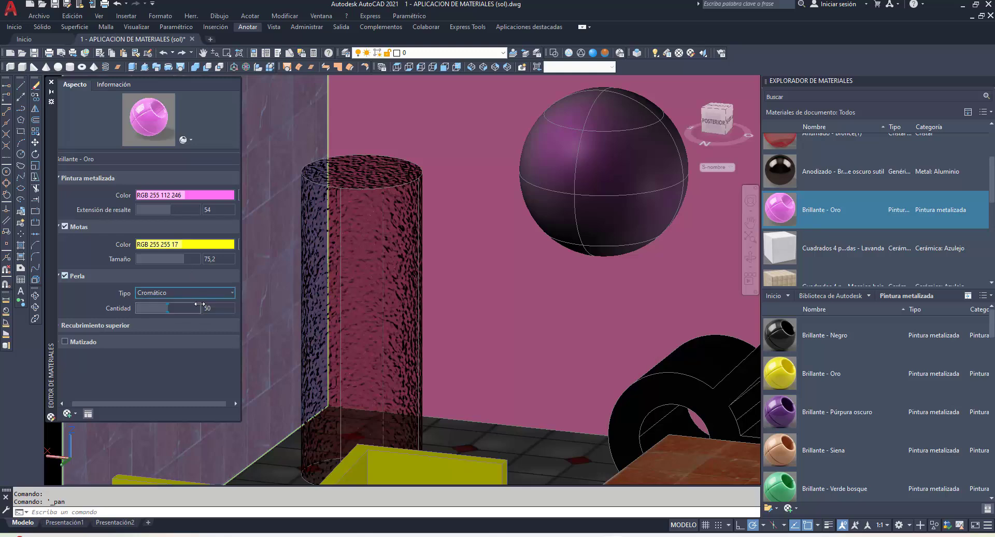
left_click_drag(167, 310, 209, 313)
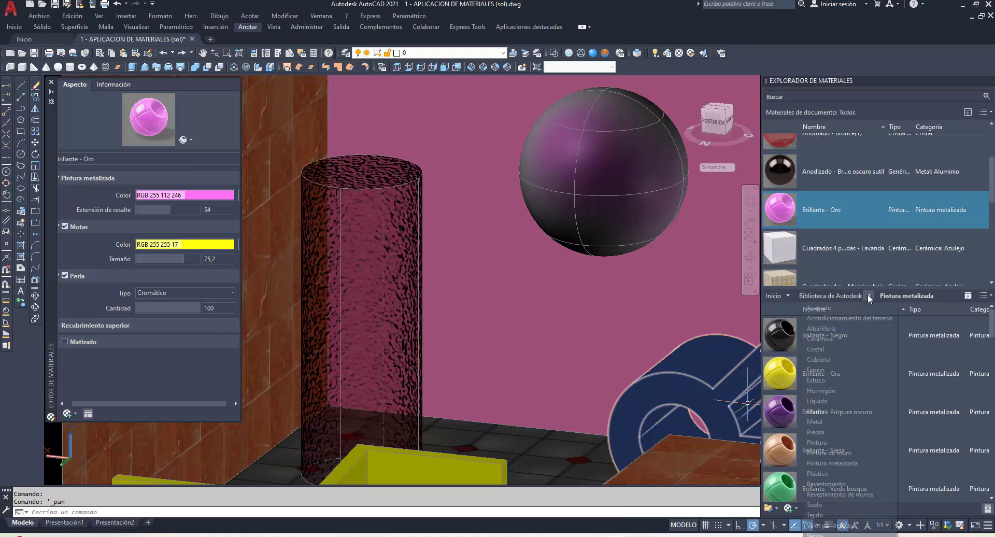
Drag the Rosado paint onto the sphere, open it, and check Autoiluminación.
left_click_drag(812, 488, 636, 252)
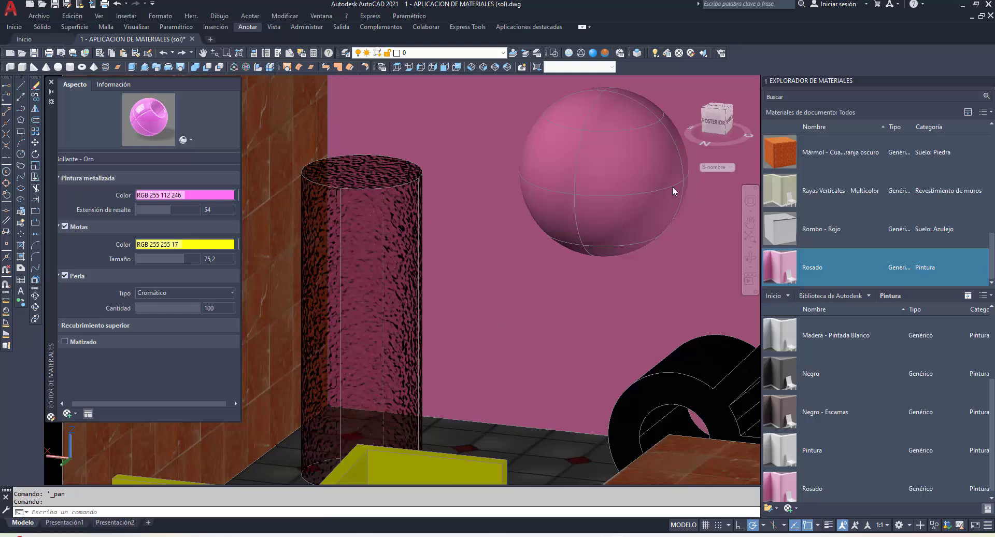
double_click(783, 269)
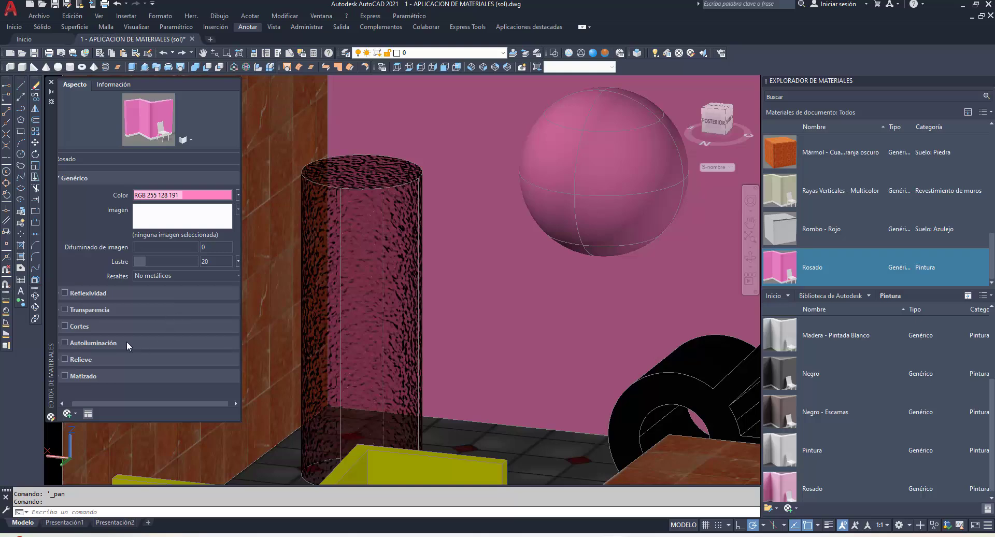
left_click(65, 342)
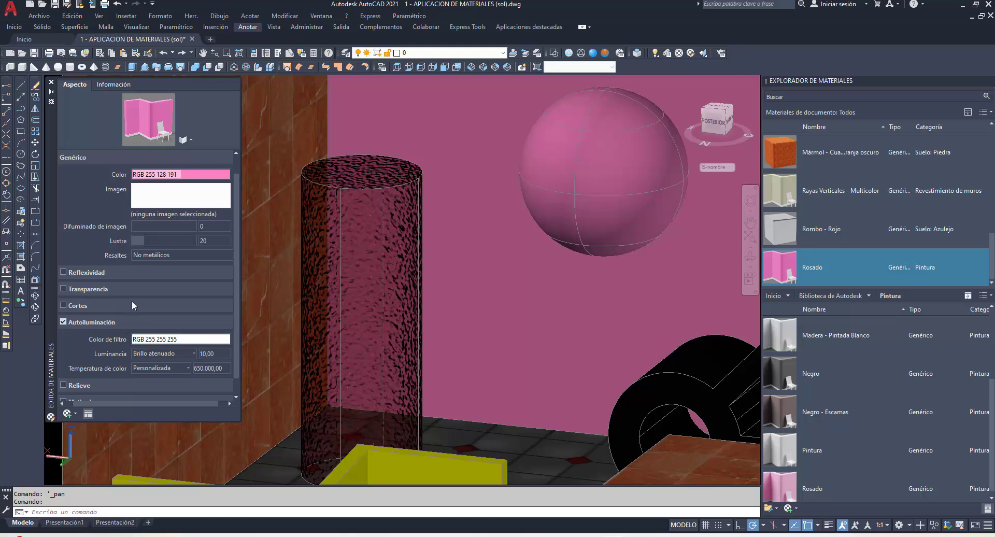
Set Rosado's Luminancia preset to Panel LED with value 50, after trying Bombilla esmerilada.
left_click(204, 52)
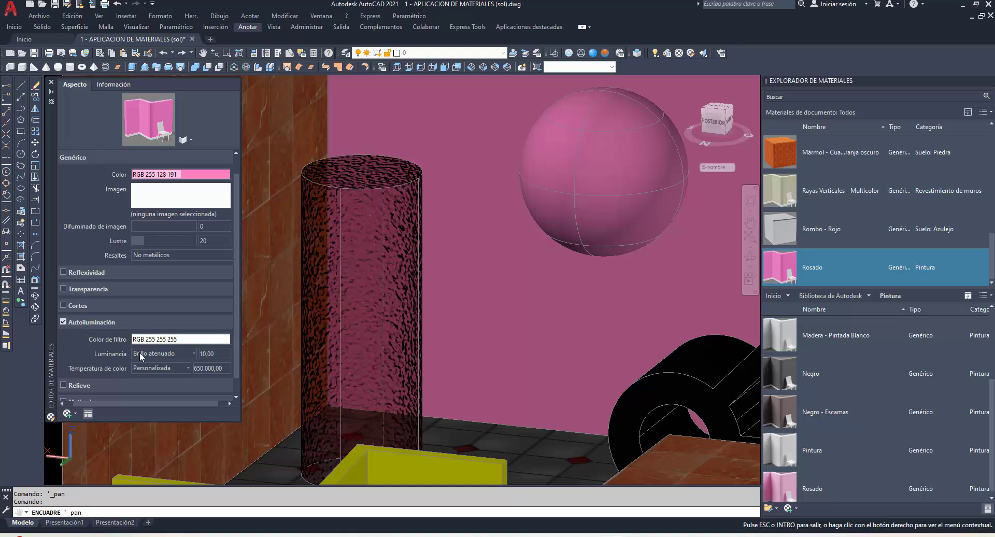
key("Escape")
left_click(195, 353)
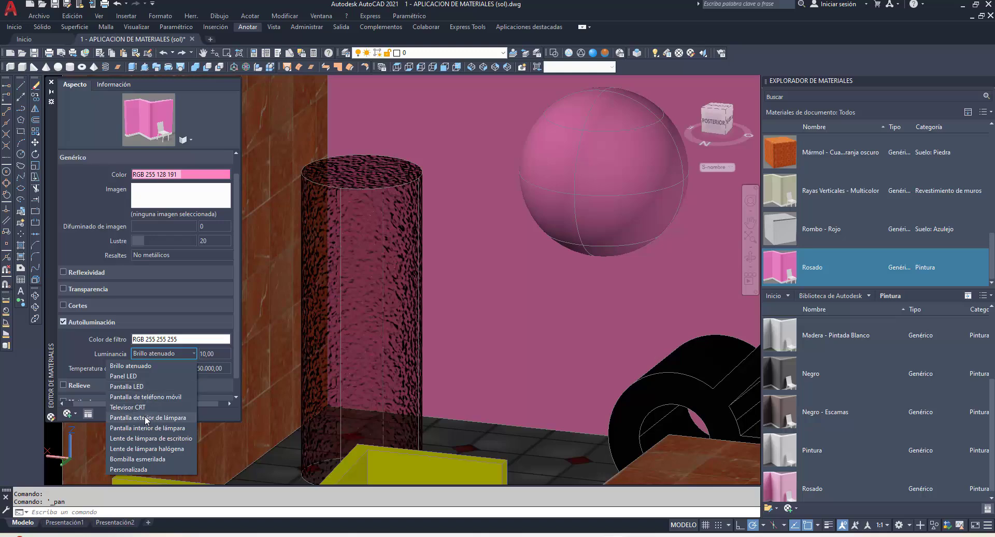
left_click(143, 460)
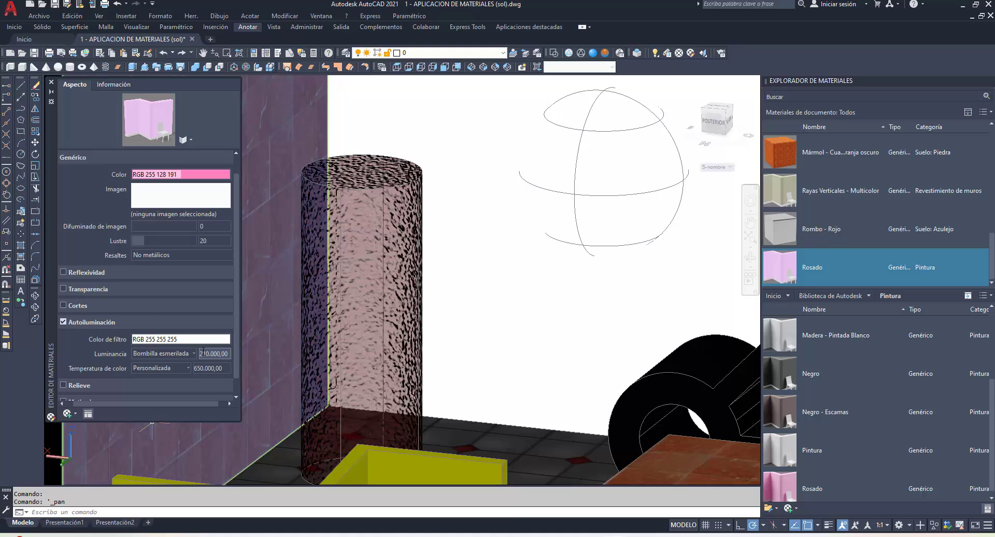
left_click(194, 354)
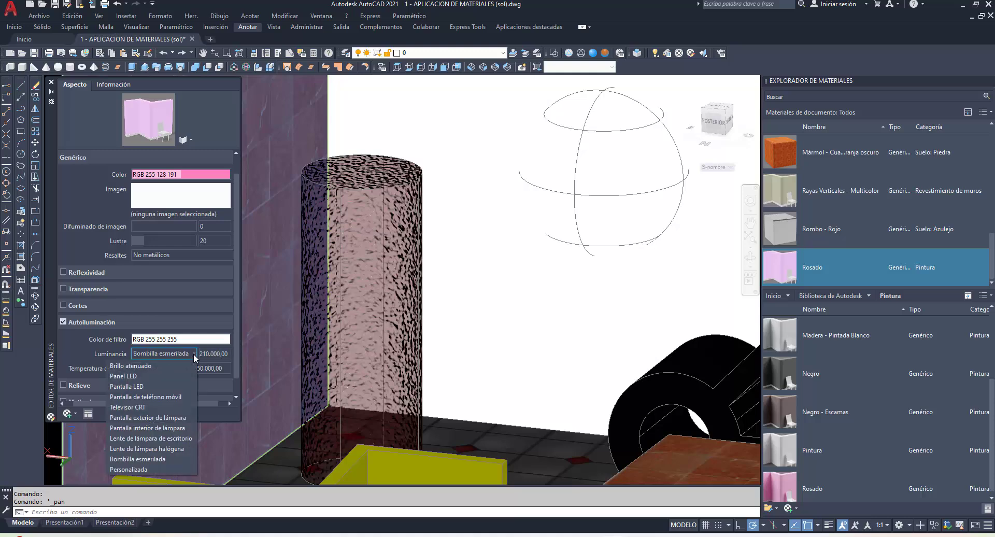
left_click(137, 371)
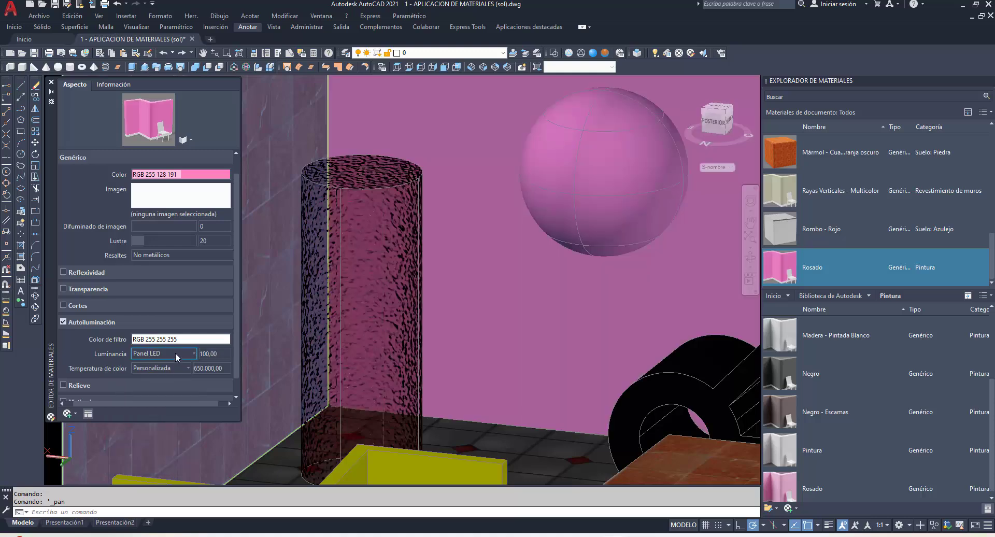
left_click(227, 354)
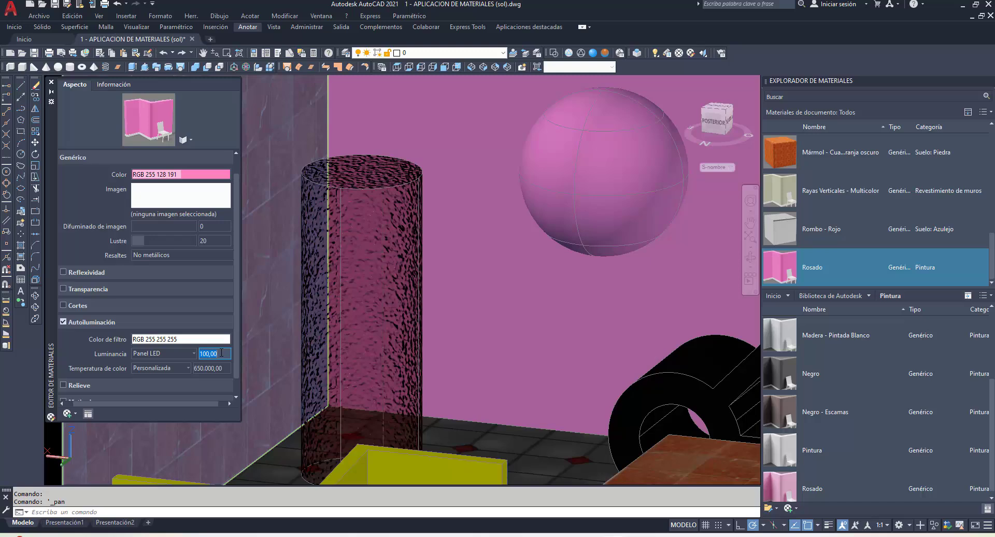
type("50")
key("Return")
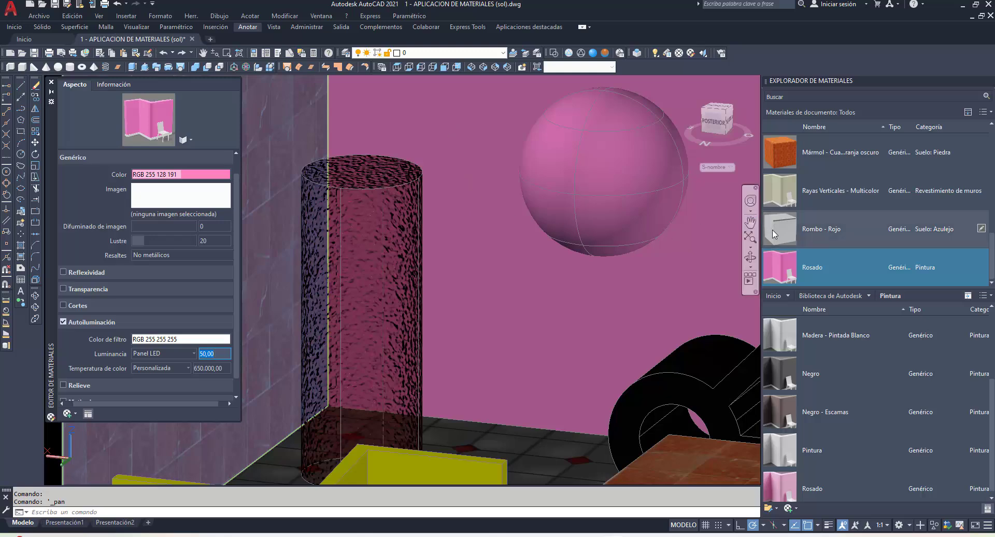
mouse_move(788, 191)
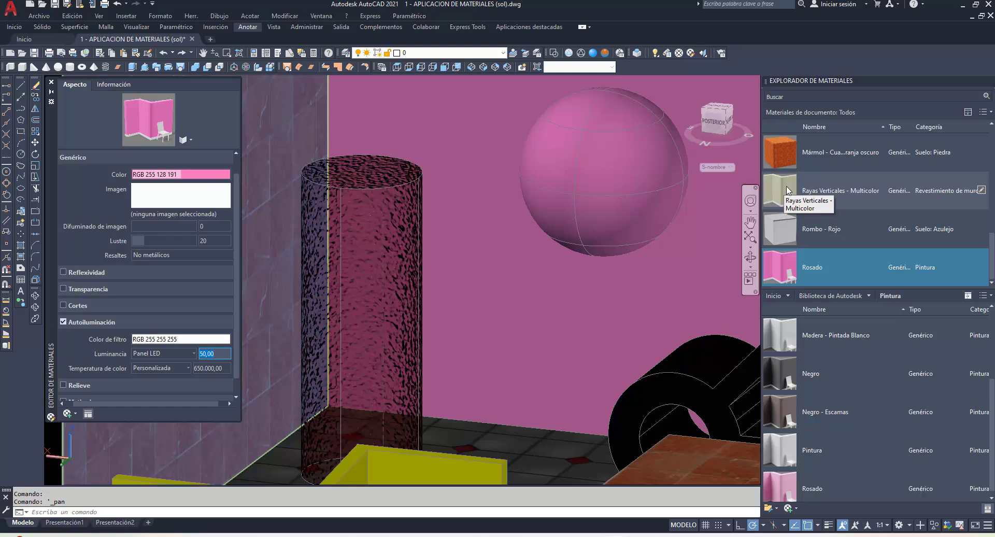
Change Rosado's self-illumination Color de filtro to cyan by dropping red to 9 (RGB 9 255 255).
scroll(795, 219, "up", 3)
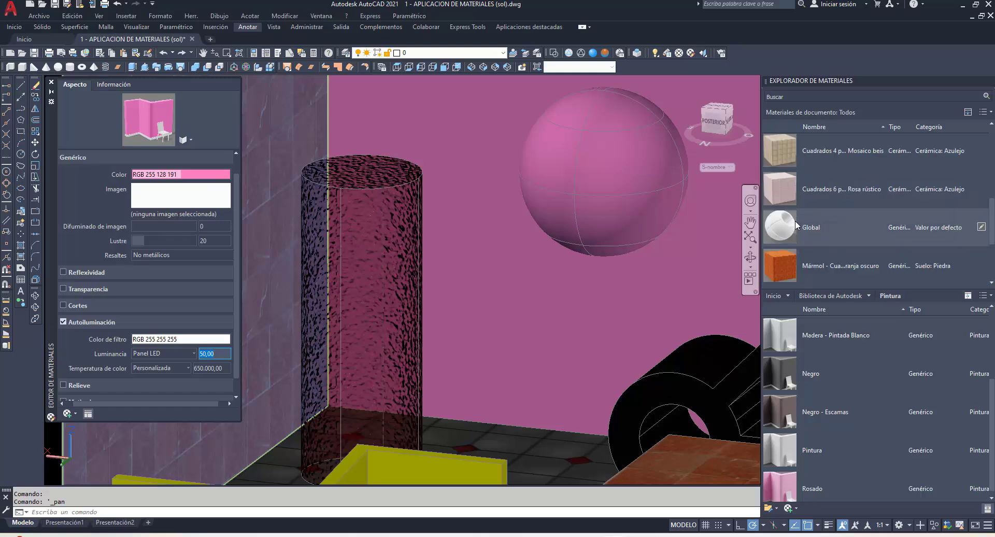
left_click_drag(786, 191, 559, 325)
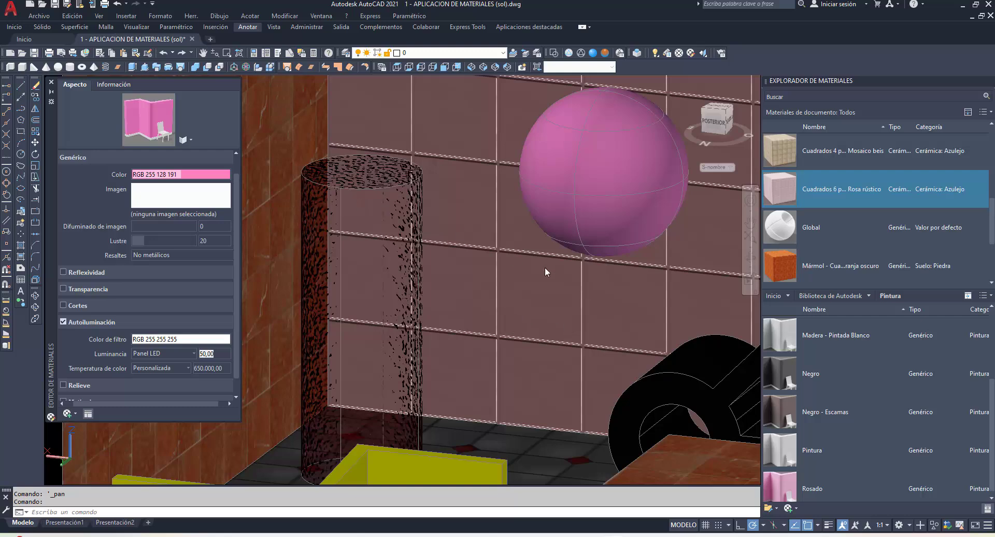
left_click(186, 343)
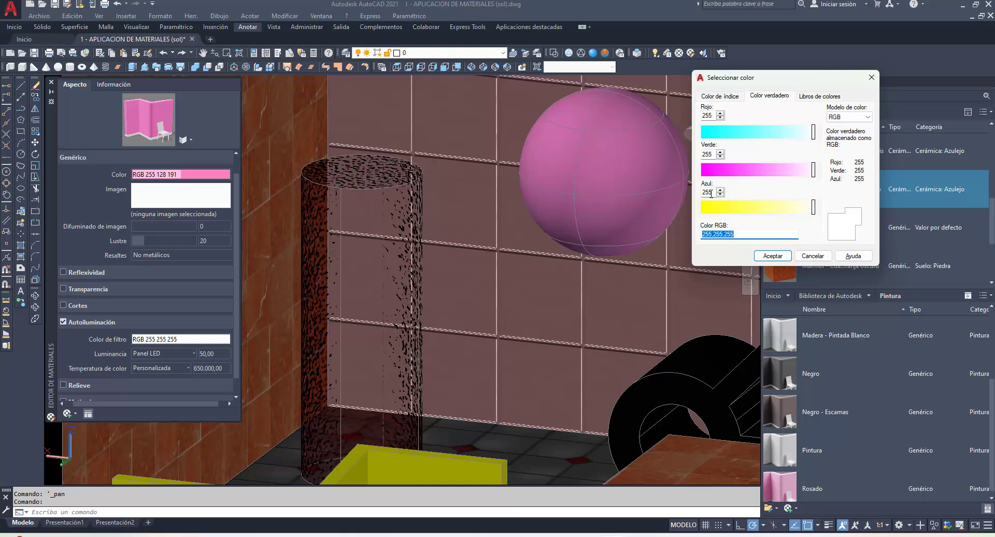
left_click(814, 176)
left_click_drag(813, 132, 706, 132)
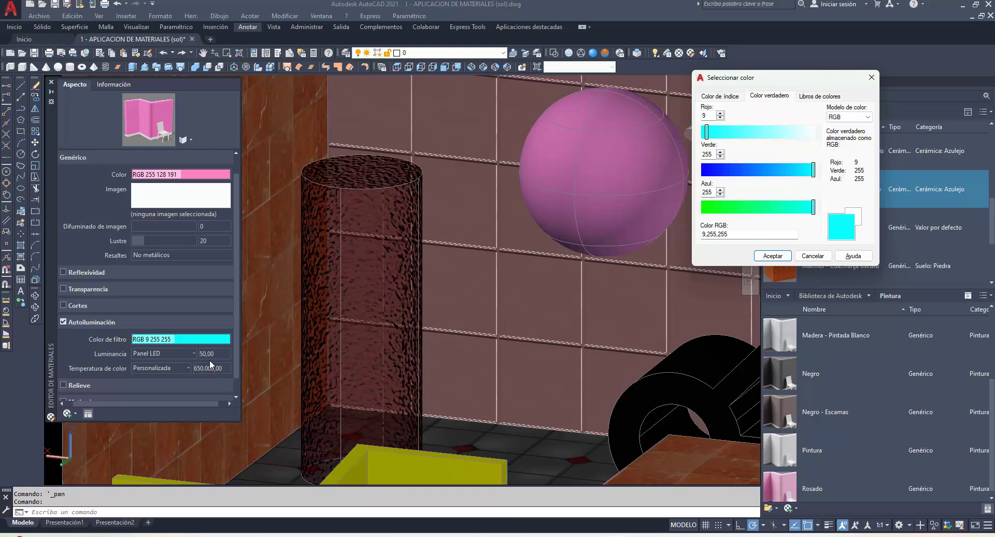
left_click(773, 257)
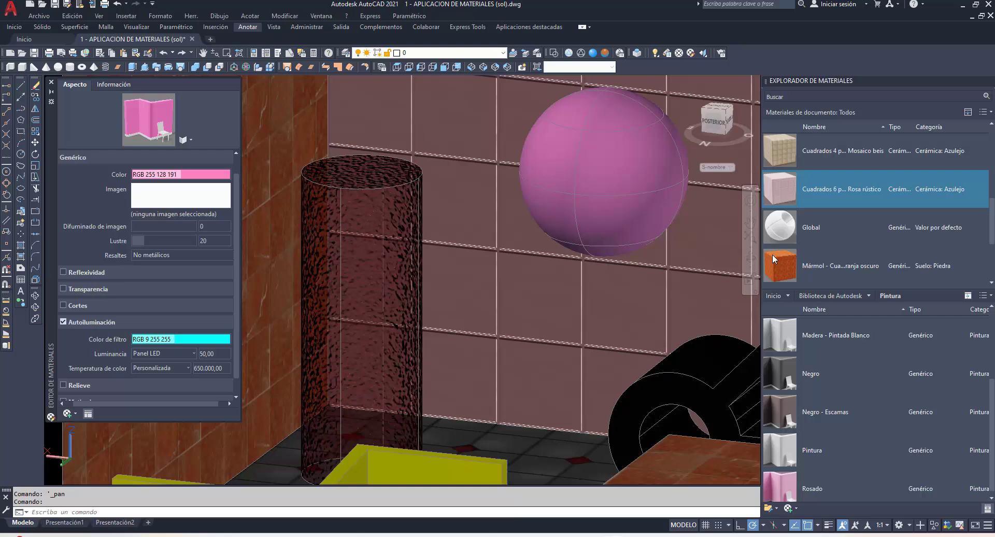
left_click(217, 354)
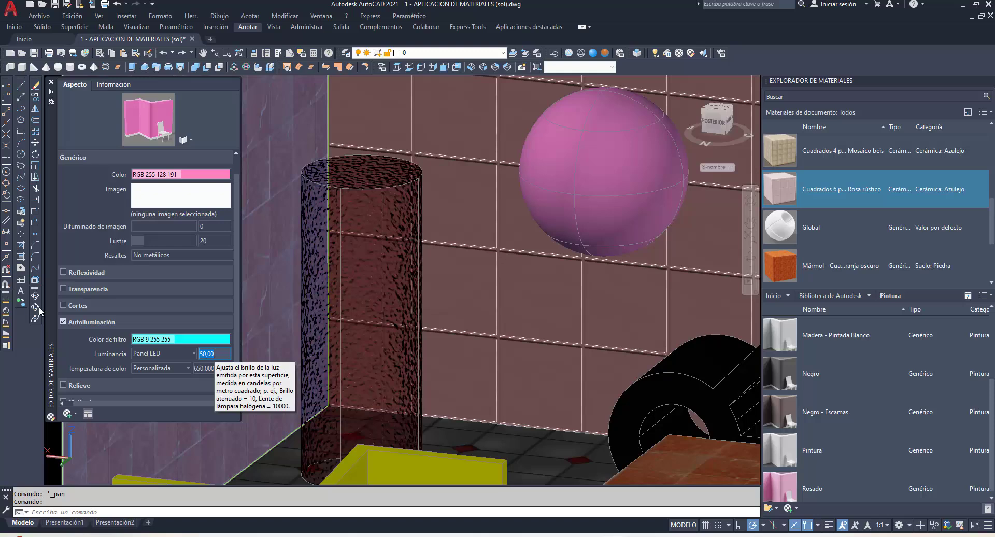
Turn on transparency for the Rosado material and set its amount to 78.
left_click(62, 288)
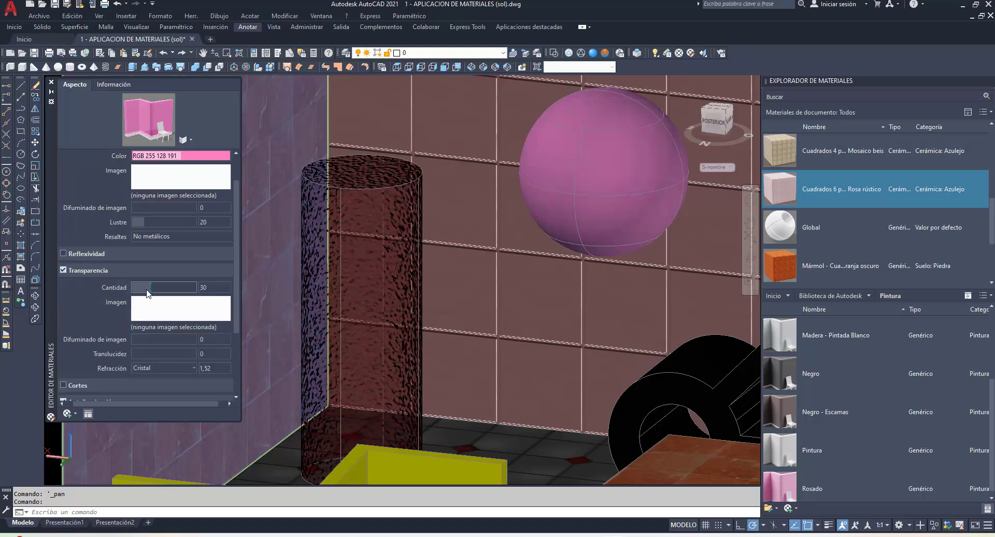
left_click_drag(148, 288, 182, 289)
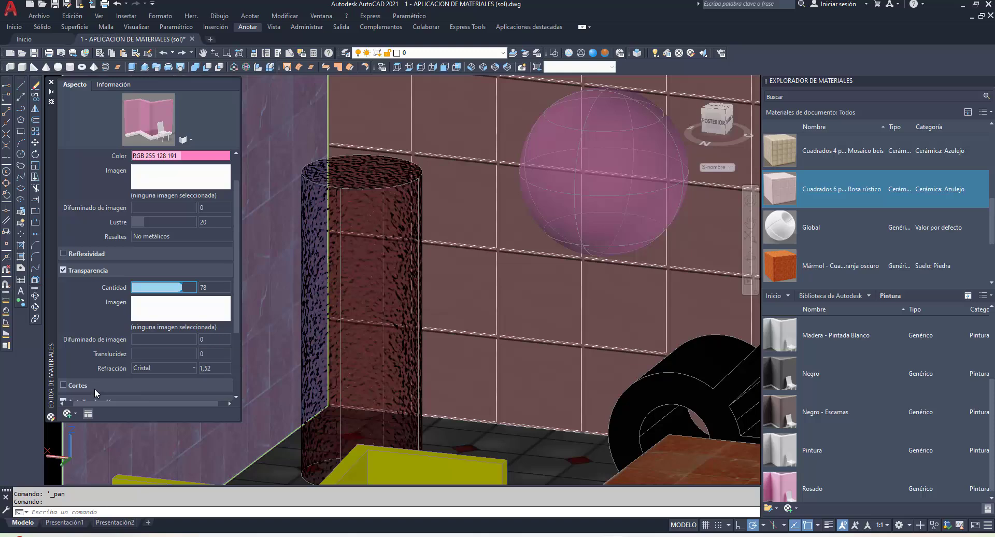
scroll(95, 388, "down", 3)
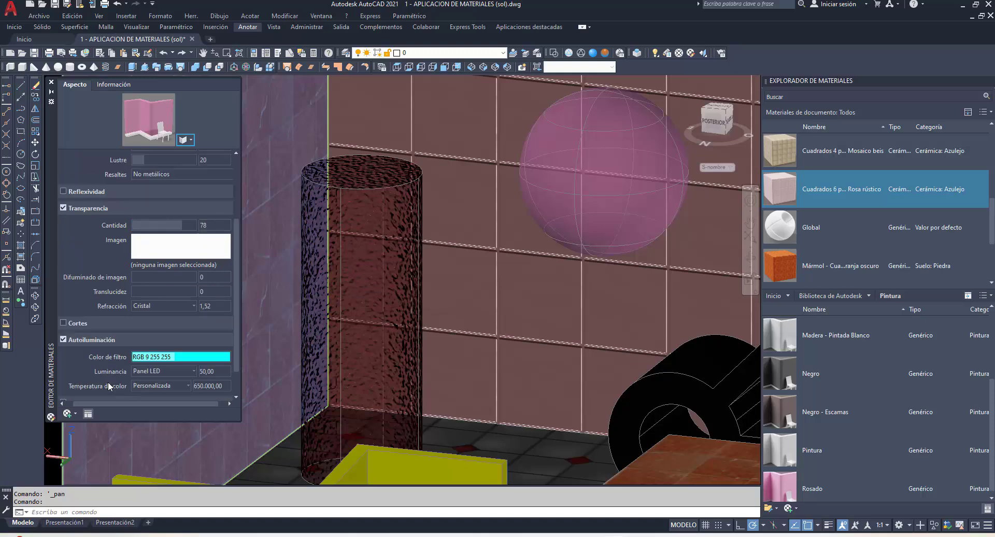
Change the self-illumination filter colour to green, RGB 9 255 1.
left_click(189, 354)
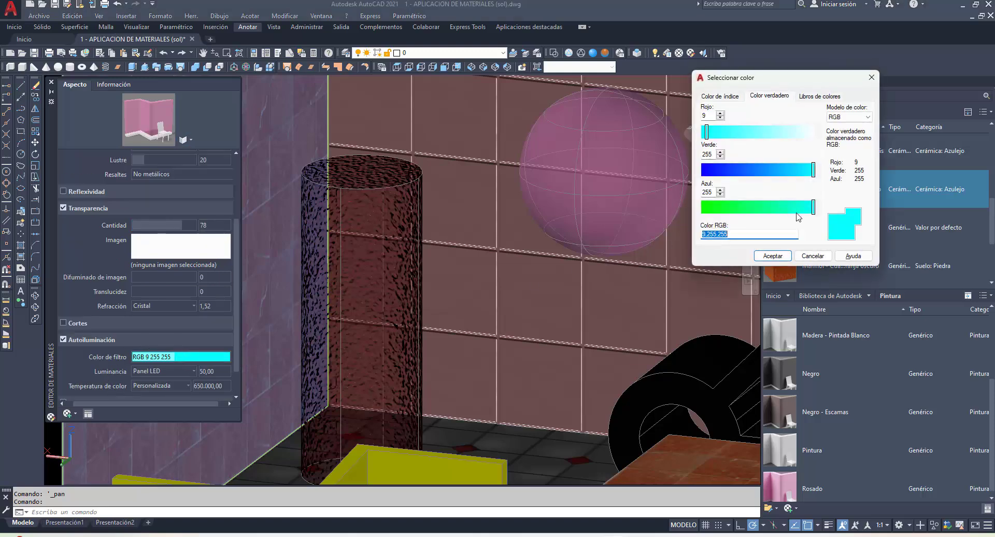
left_click_drag(813, 207, 703, 206)
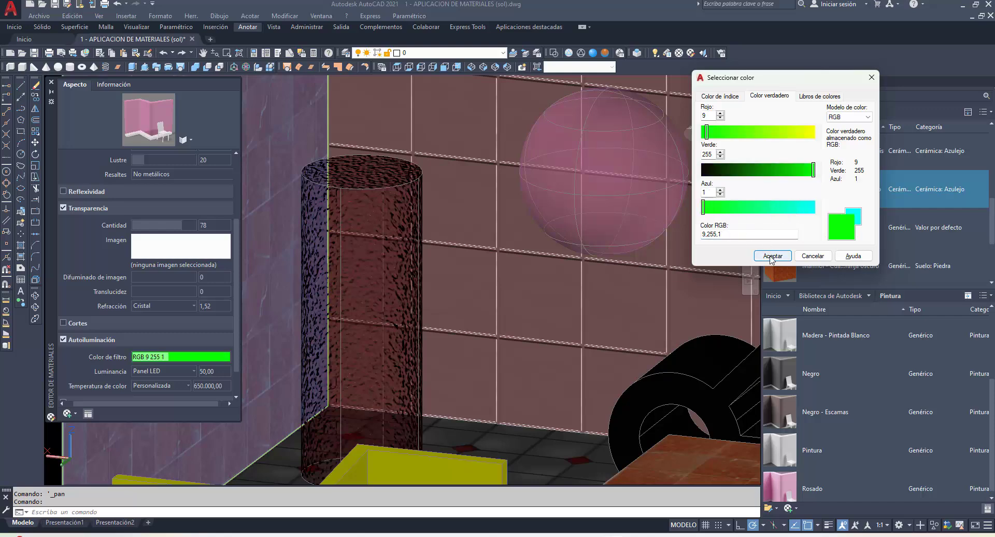
left_click(771, 256)
scroll(496, 305, "down", 5)
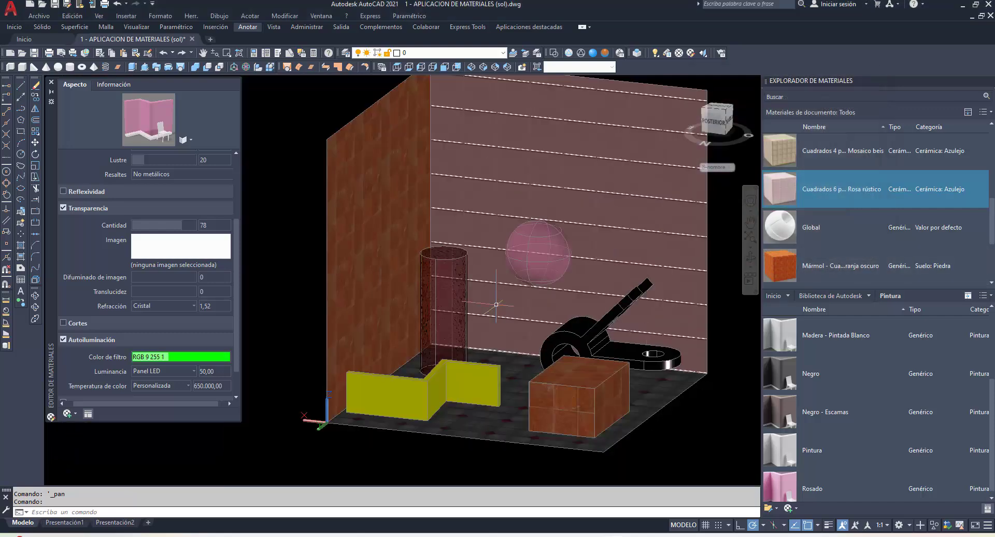
left_click(676, 304)
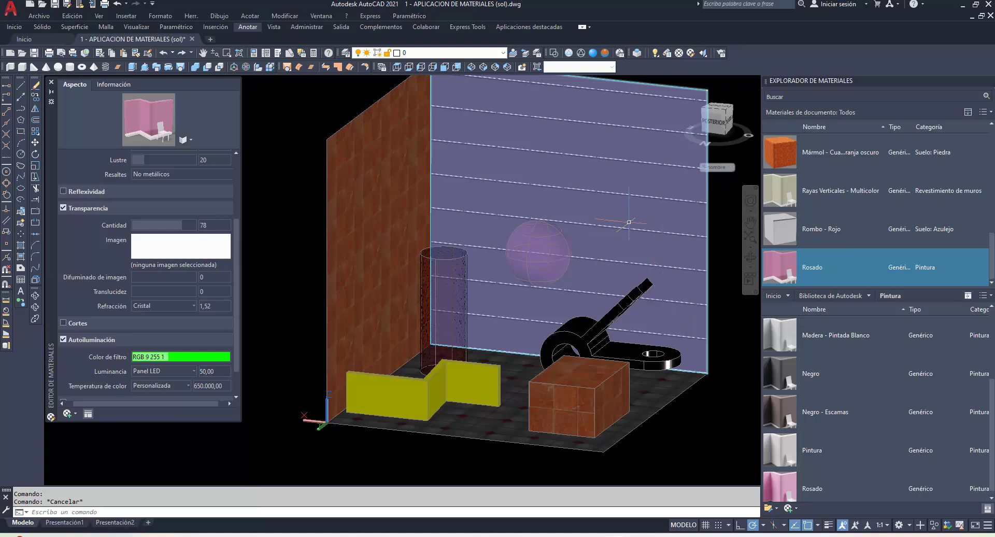
Pan the view to frame the whole room scene.
key("Escape")
left_click(267, 112)
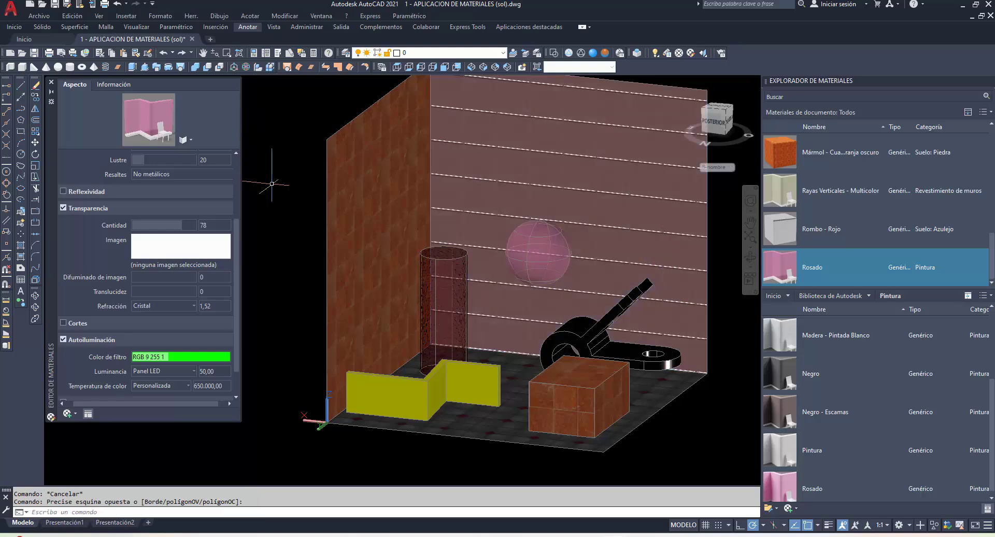
scroll(286, 217, "up", 2)
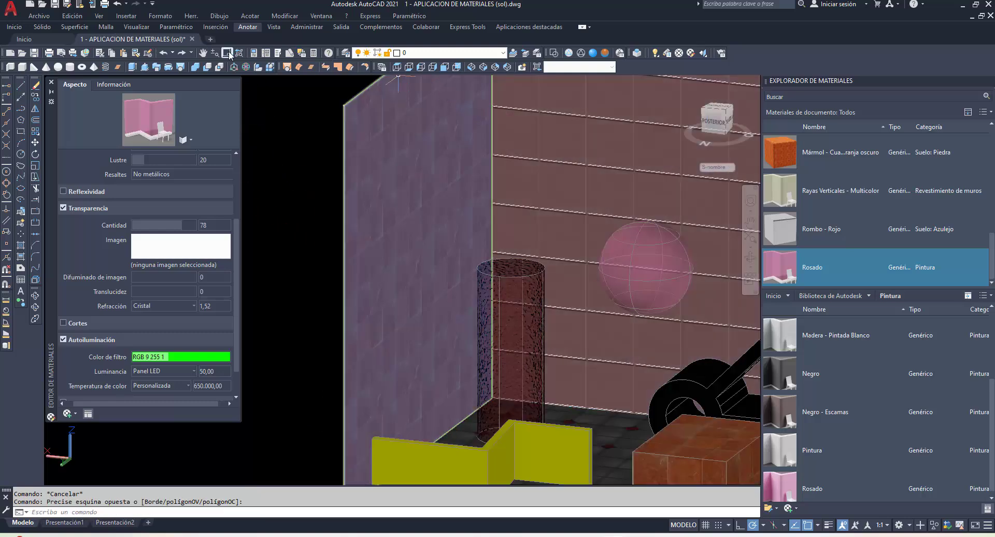
left_click(203, 53)
left_click_drag(562, 237, 419, 195)
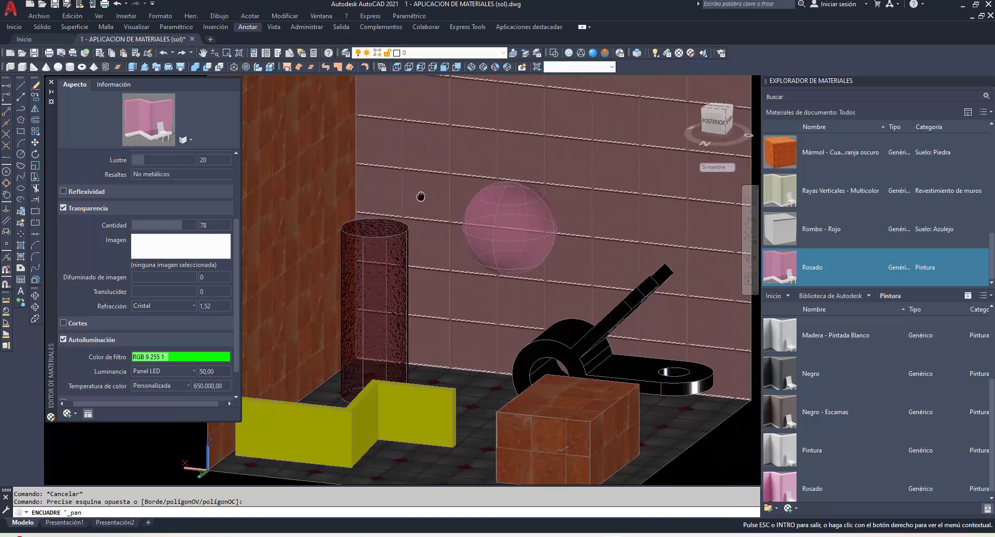
key("Escape")
Render the room, close the Materials Editor and presets palettes, and zoom in on the sphere.
left_click(673, 53)
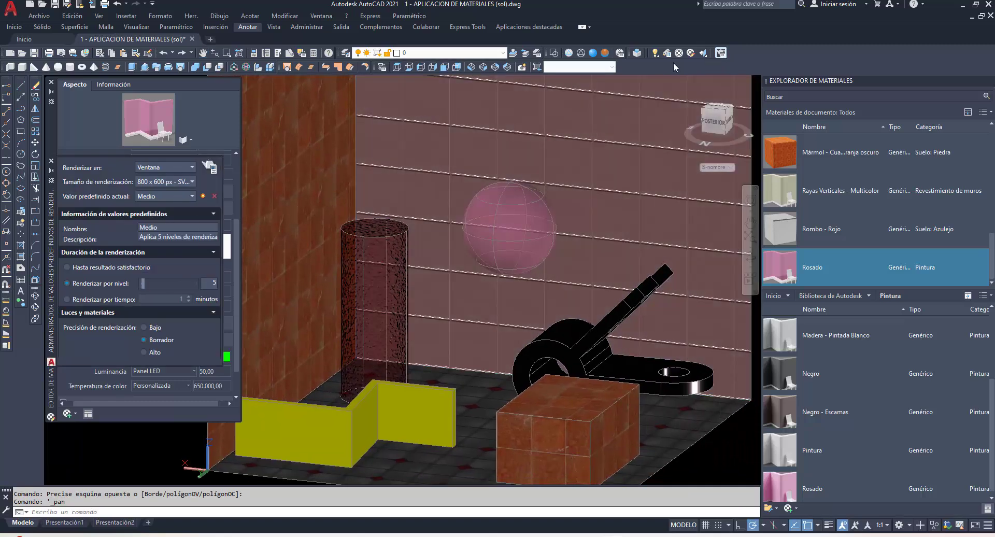
left_click(51, 82)
left_click(215, 168)
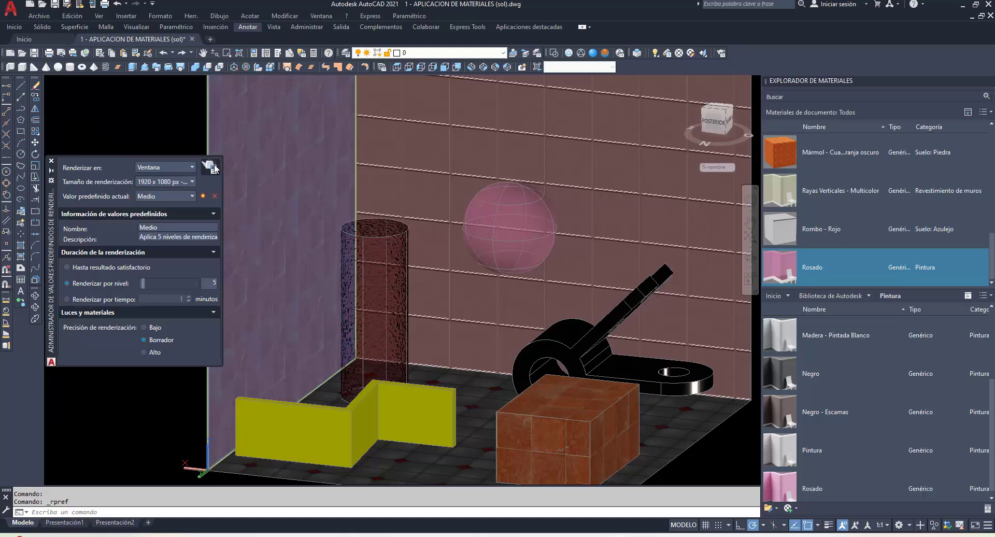
left_click(51, 160)
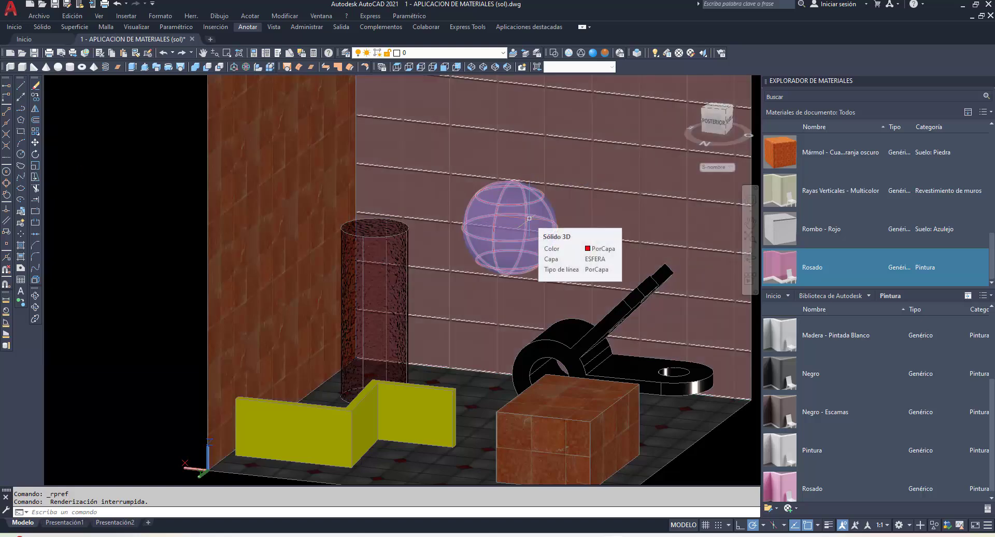
left_click(749, 223)
scroll(596, 155, "up", 3)
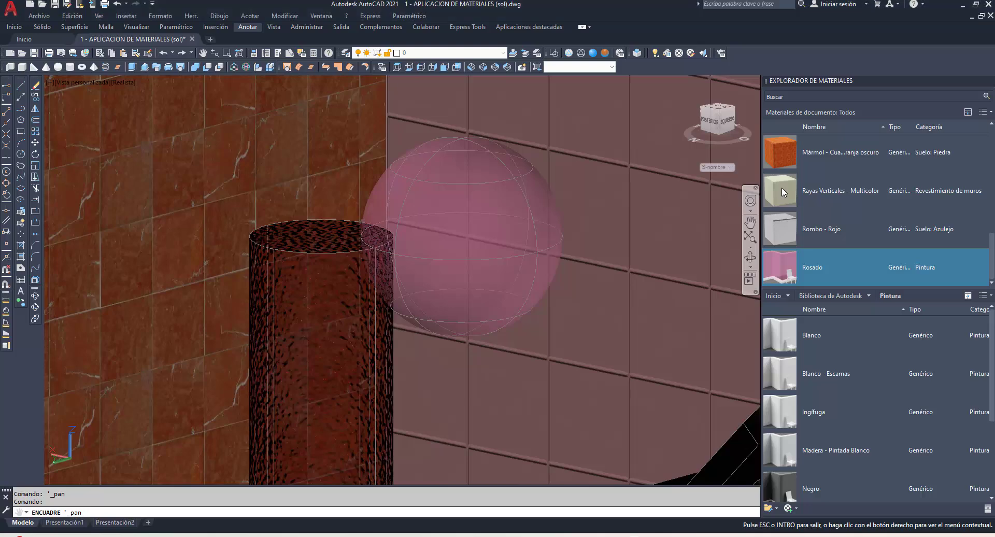
Drag the Rayas Verticales - Multicolor striped material onto the sphere.
left_click_drag(779, 196, 720, 195)
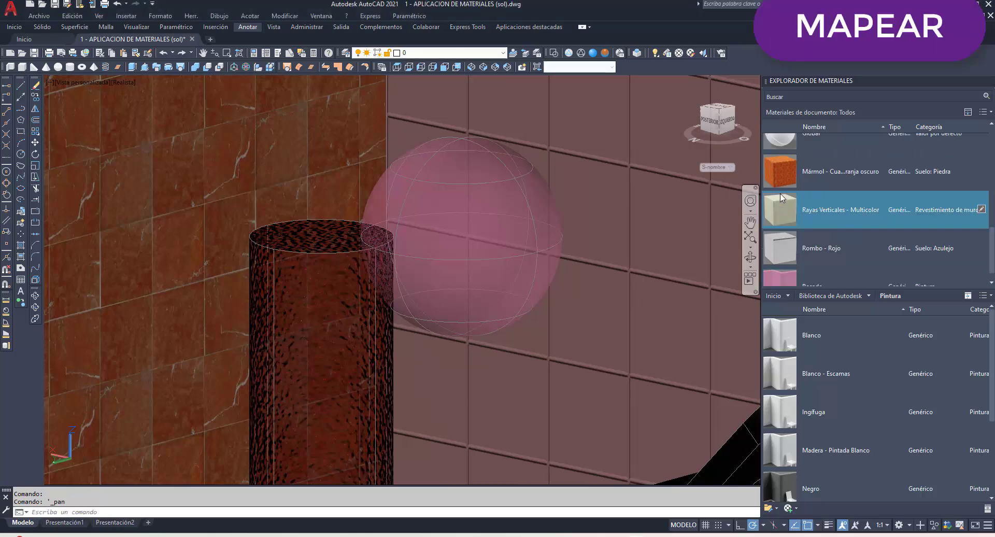
double_click(779, 206)
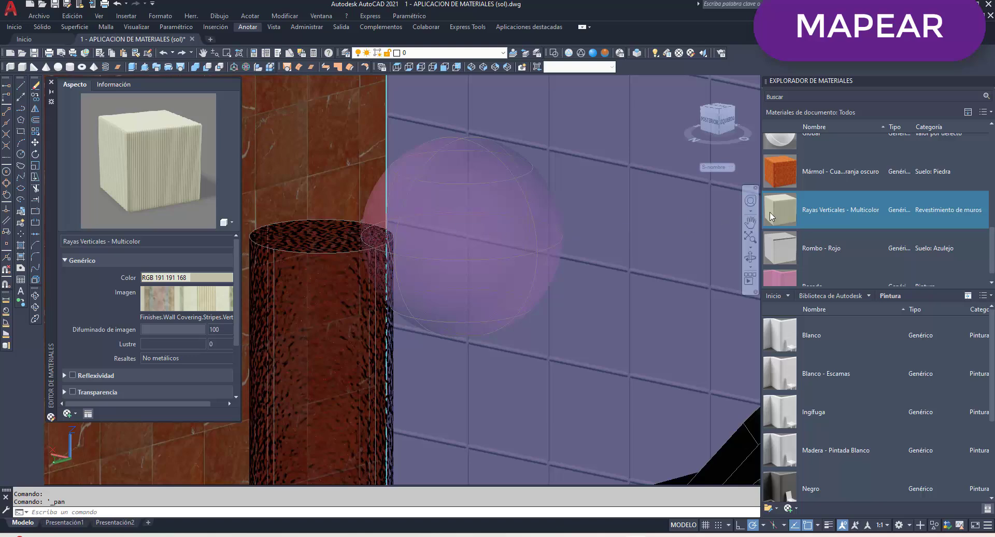
mouse_move(779, 210)
left_click_drag(772, 215, 501, 236)
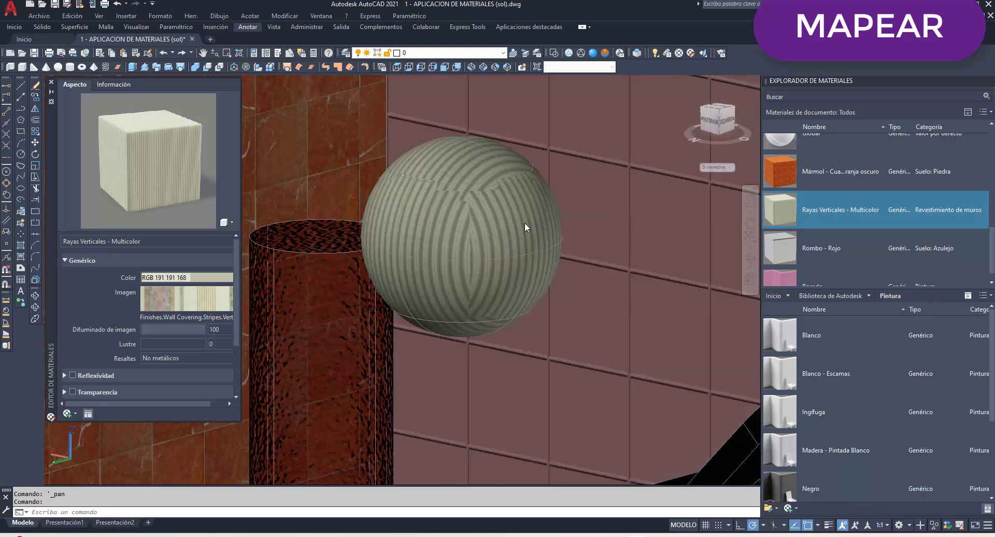
Orbit around the striped sphere and set the material preview shape to Escena > Lona.
left_click(36, 295)
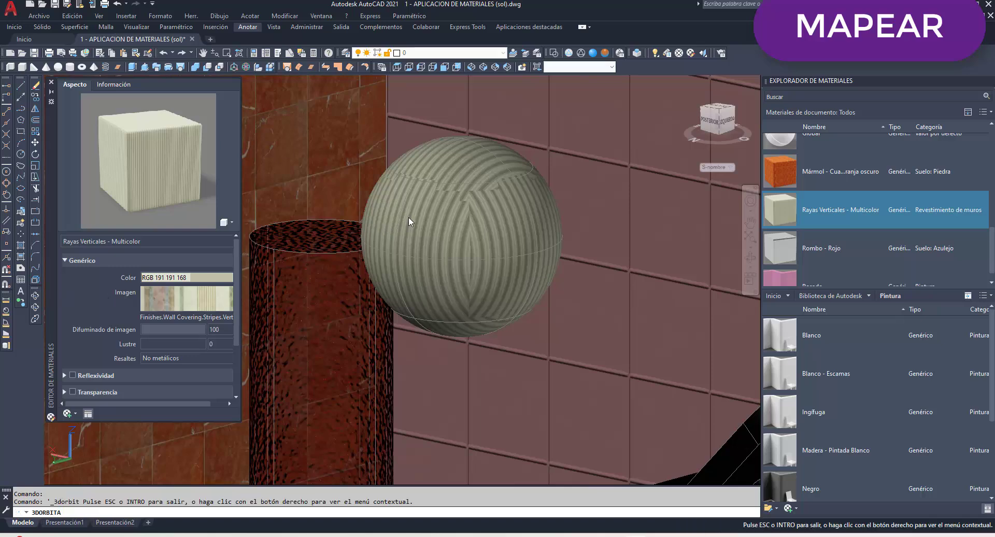
left_click_drag(436, 204, 445, 205)
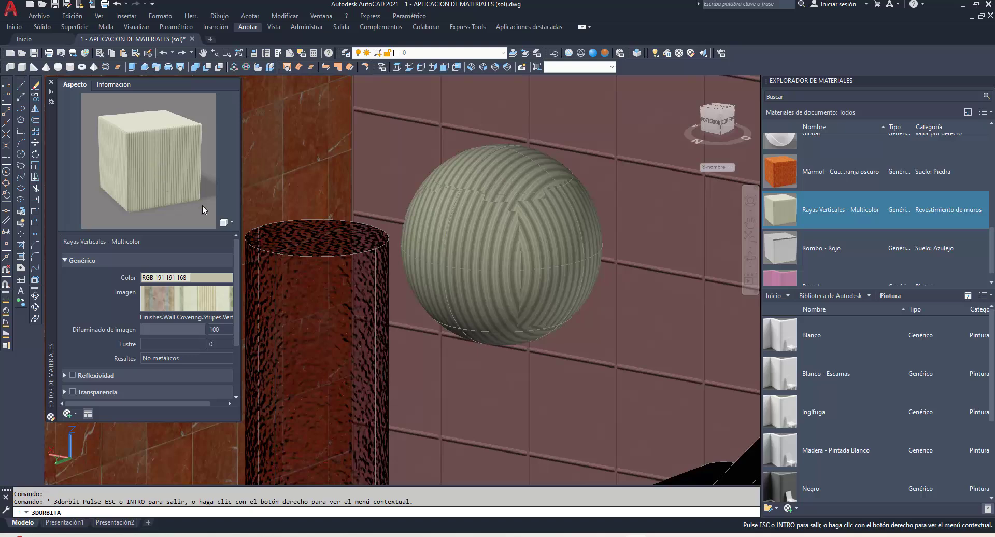
left_click(232, 222)
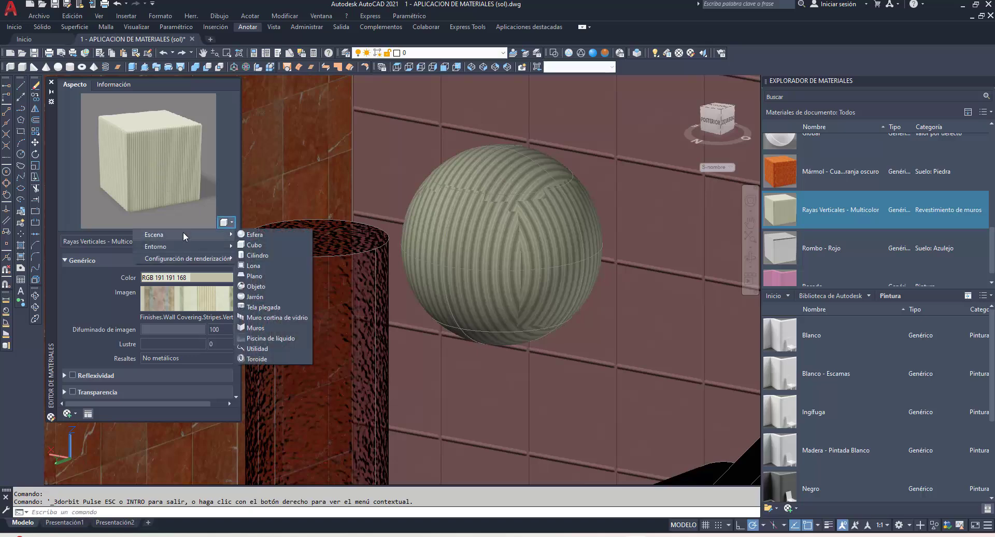
mouse_move(182, 235)
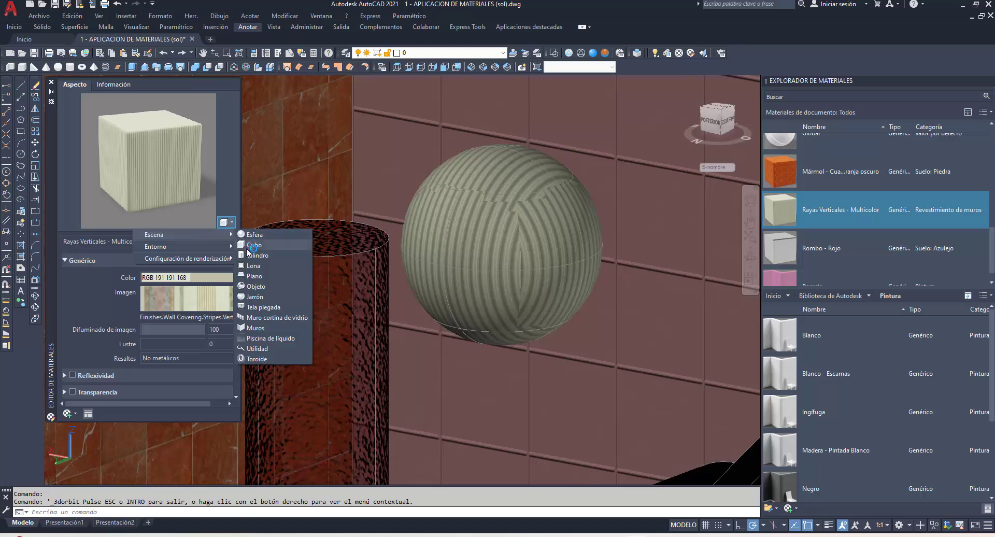
left_click(251, 267)
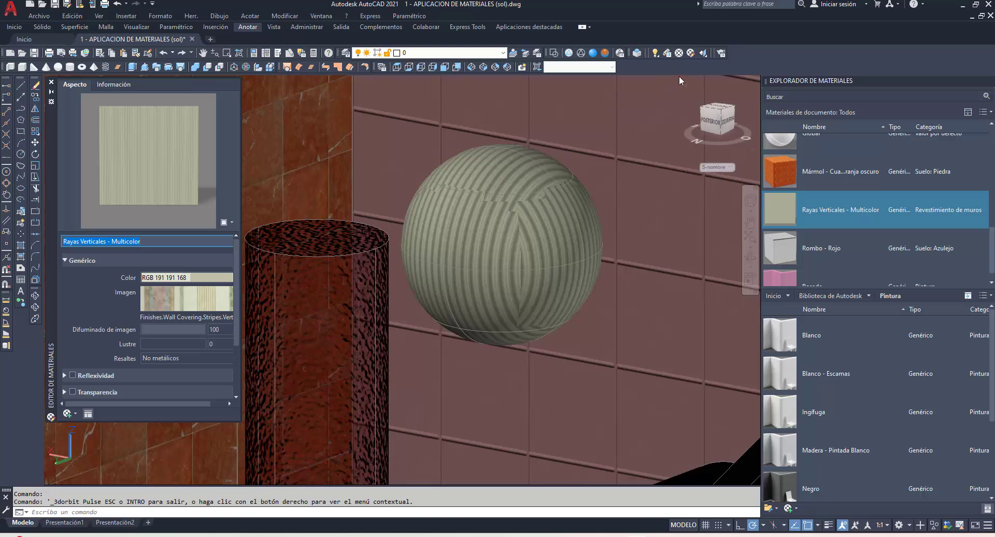
Apply spherical mapping to the striped sphere so its Rayas Verticales stripes meet at the poles.
left_click(707, 54)
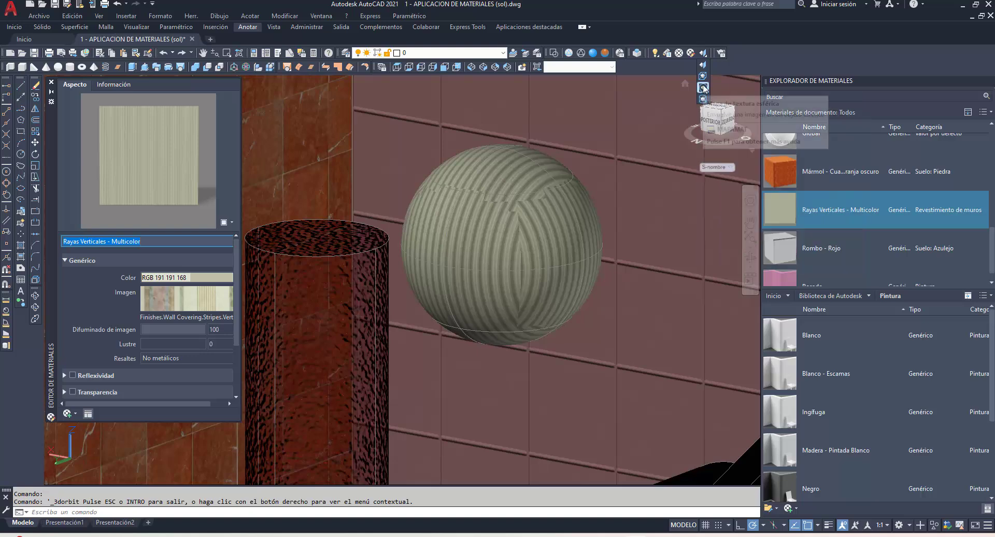
left_click(703, 87)
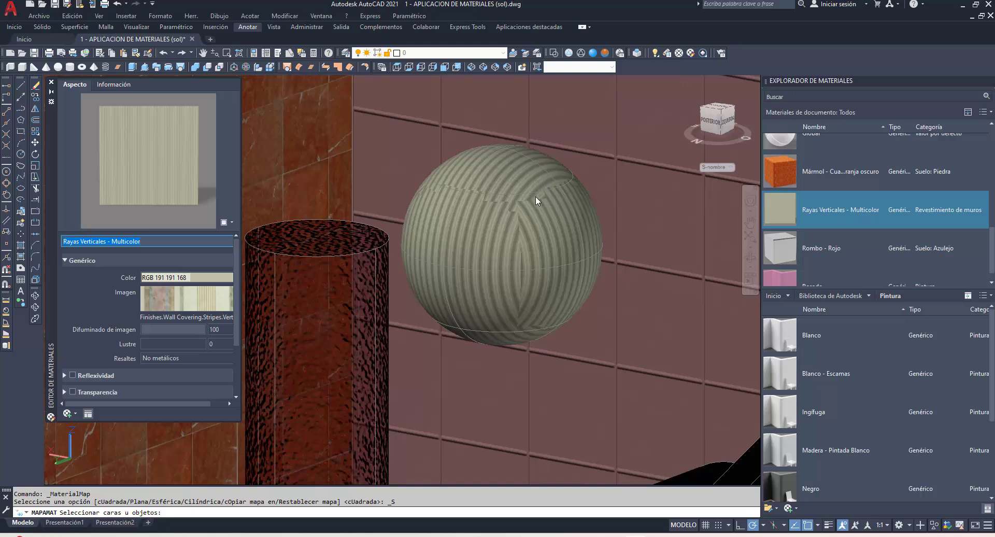
left_click(522, 210)
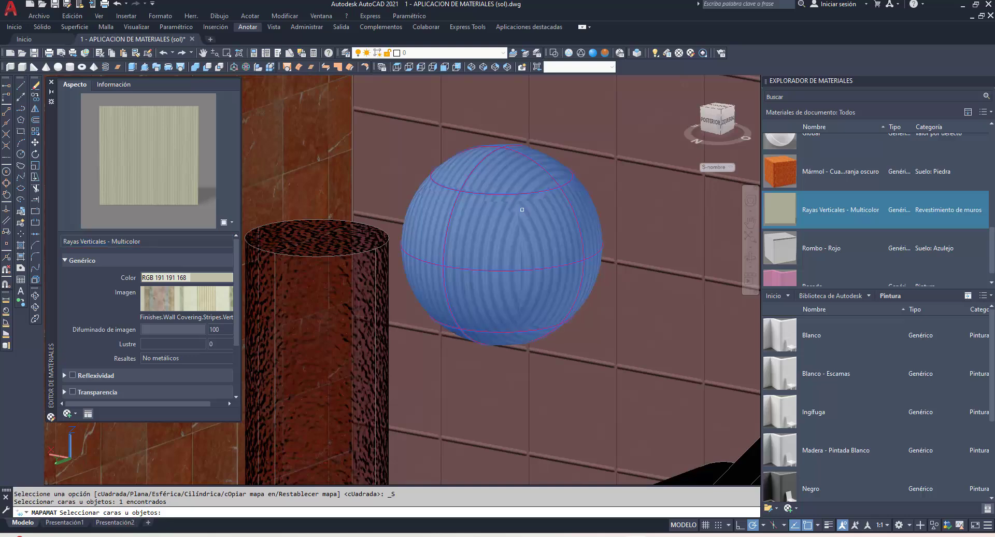
key("Return")
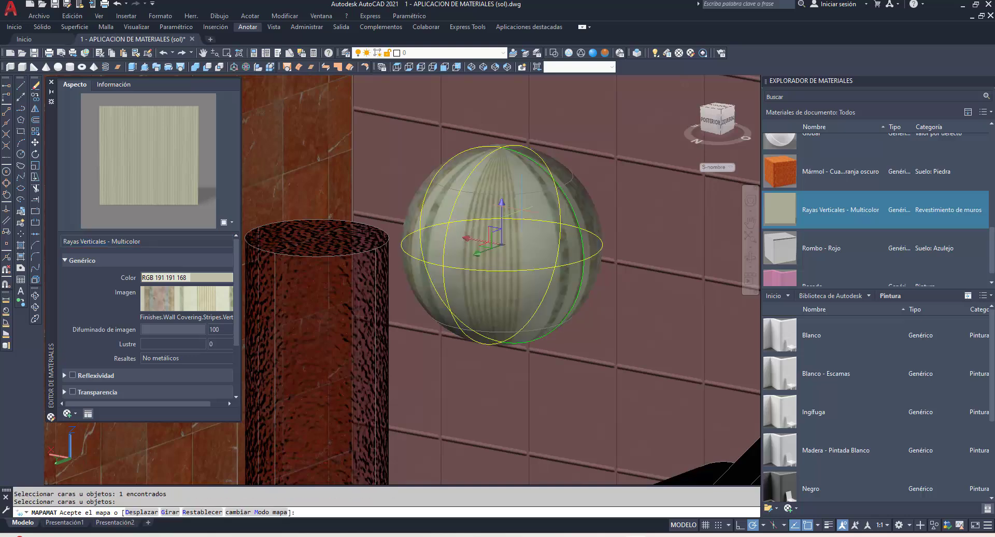
key("Escape")
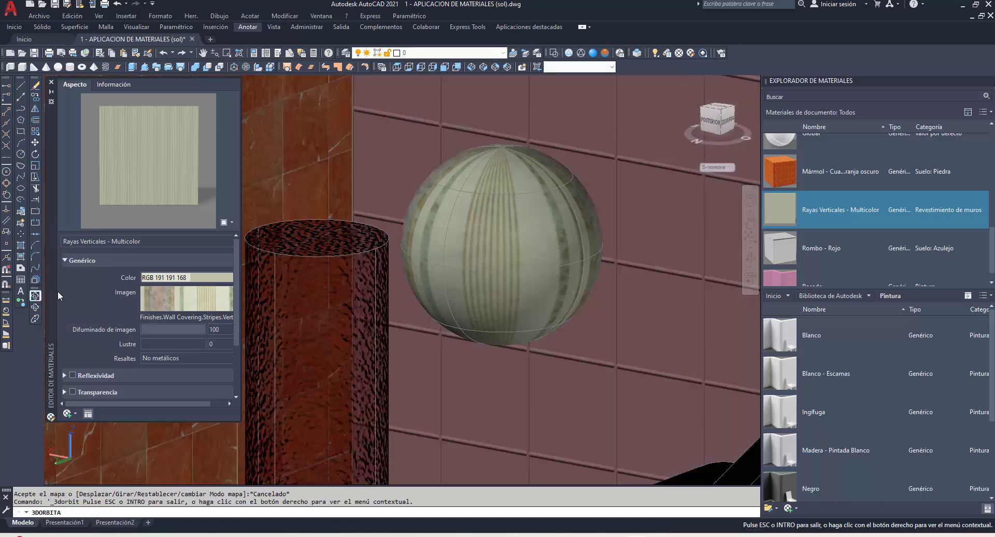
Orbit down onto the floor, then to a level view of the wall and cylinder.
left_click(35, 295)
mouse_move(502, 209)
left_mouse_down()
mouse_move(498, 316)
mouse_move(512, 225)
mouse_move(460, 234)
left_mouse_up()
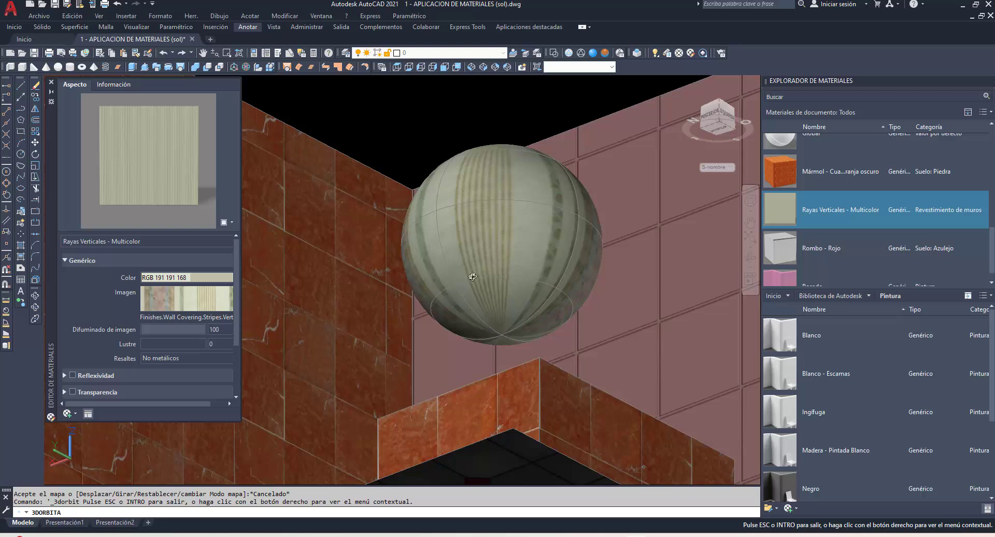
left_click_drag(509, 228, 514, 278)
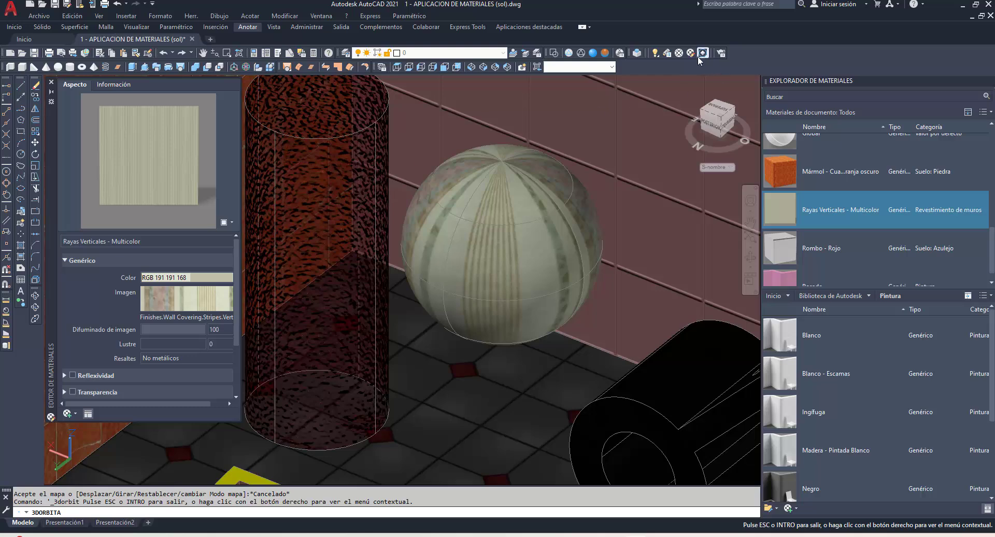
key("Escape")
Try cylindrical mapping, cancel it, and select the tall cylinder.
left_click_drag(704, 54, 703, 87)
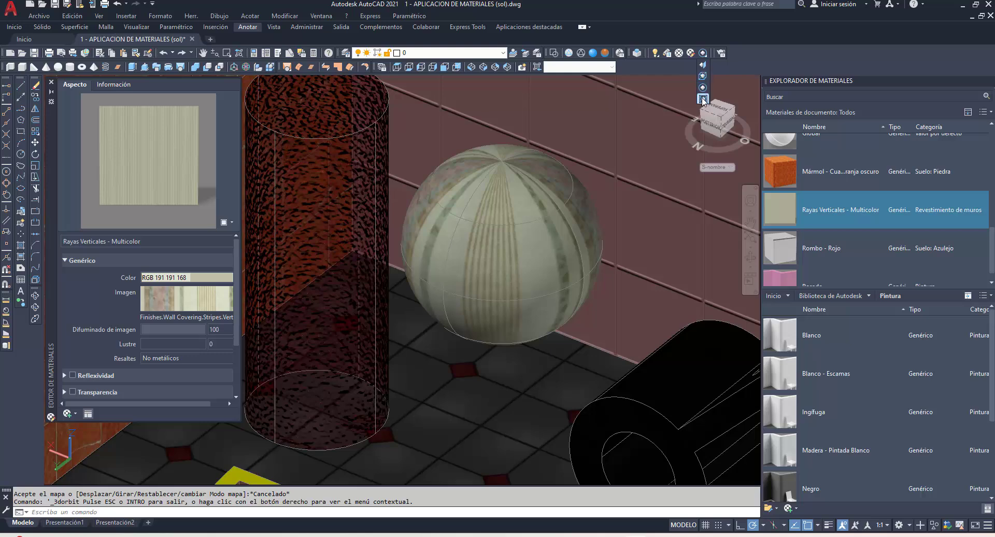
left_click_drag(703, 91, 703, 88)
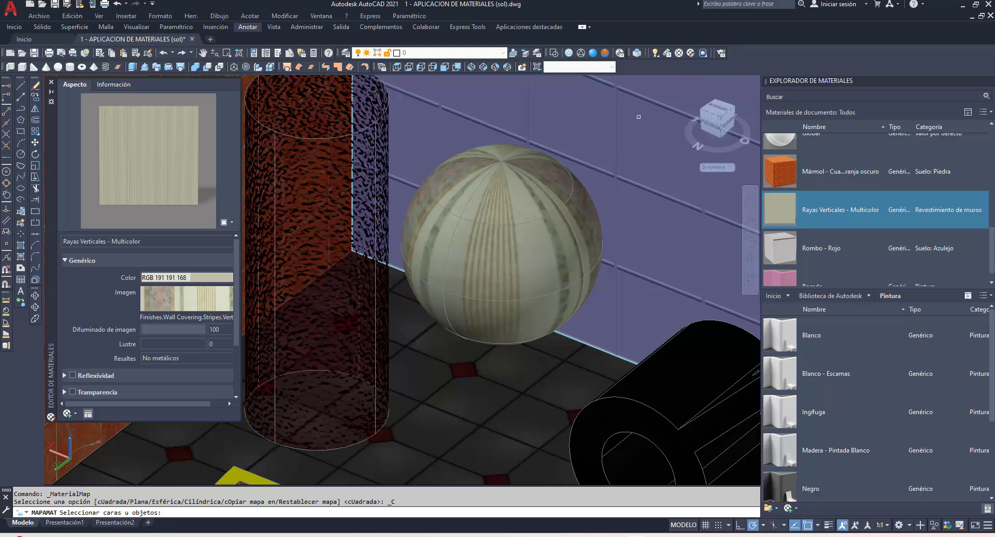
key("Escape")
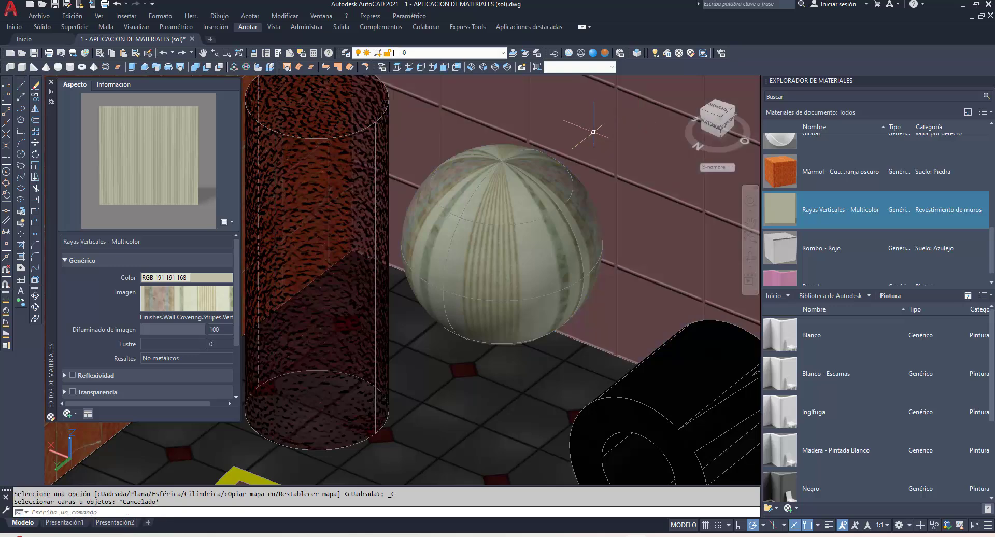
left_click(247, 171)
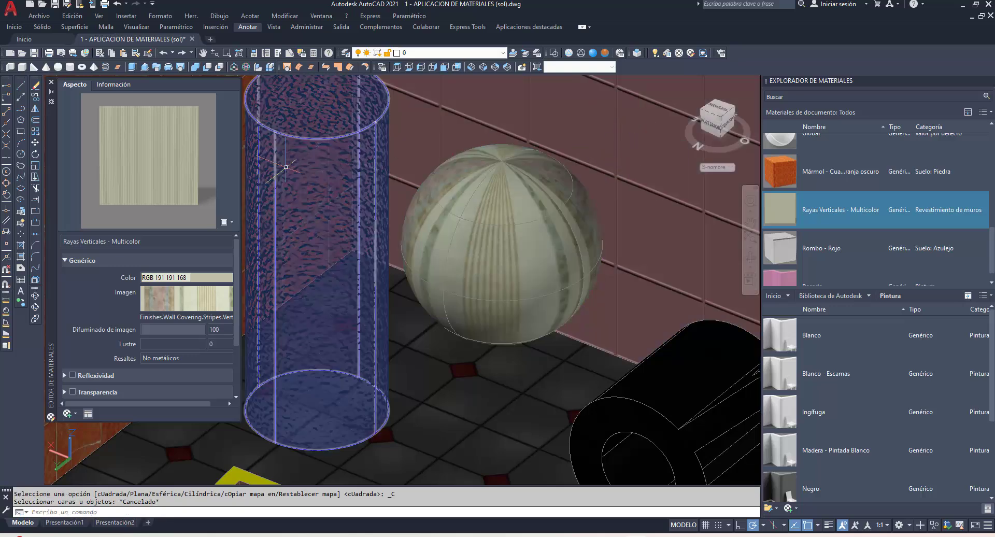
Rotate the Rayas Verticales texture to 20.95° with sample size 0.5008 in the Texture Editor.
left_click(182, 303)
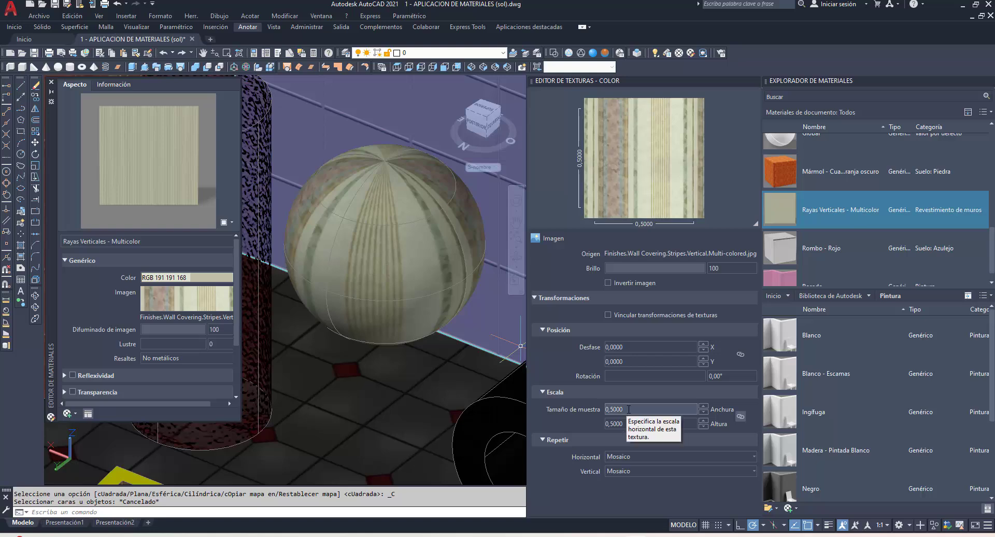
left_click(704, 408)
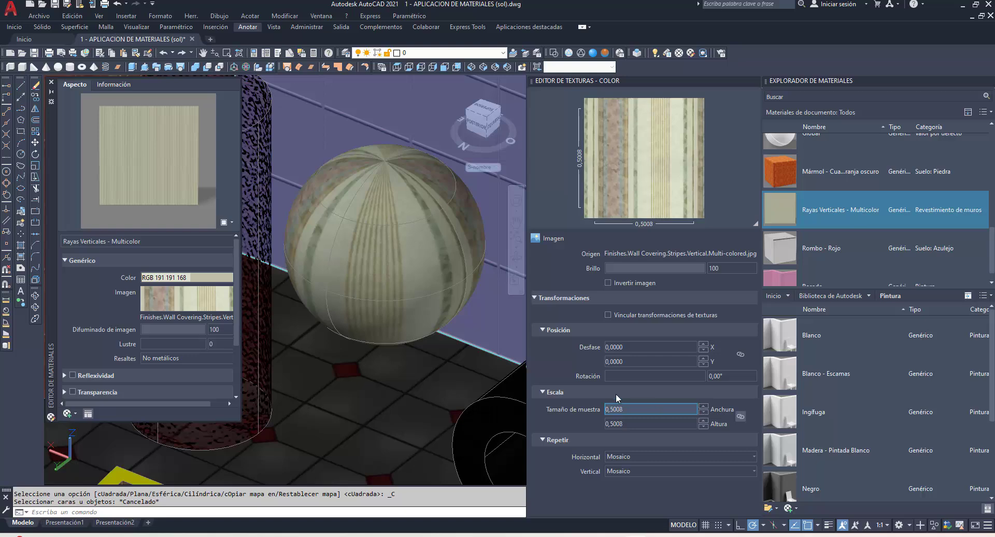
left_click(606, 378)
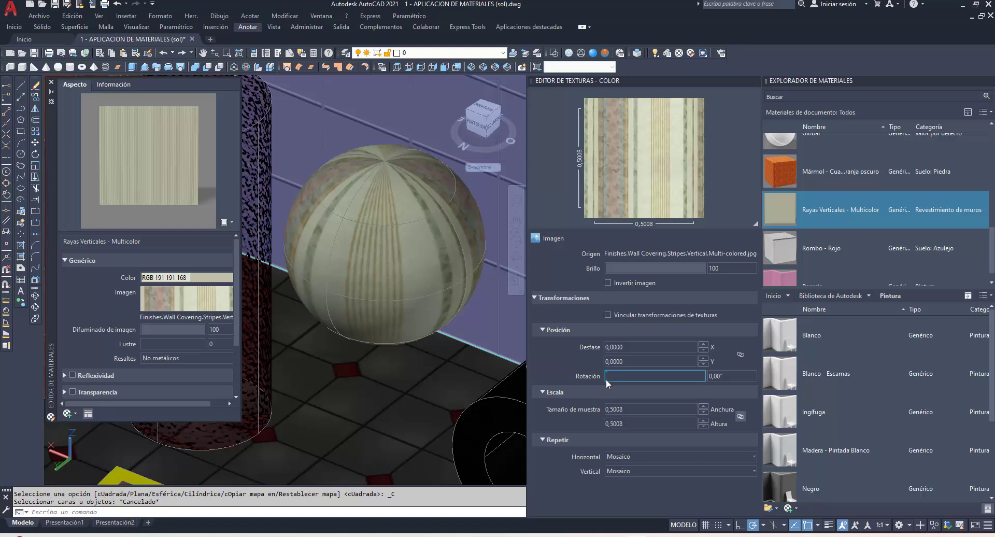
left_click_drag(605, 378, 611, 381)
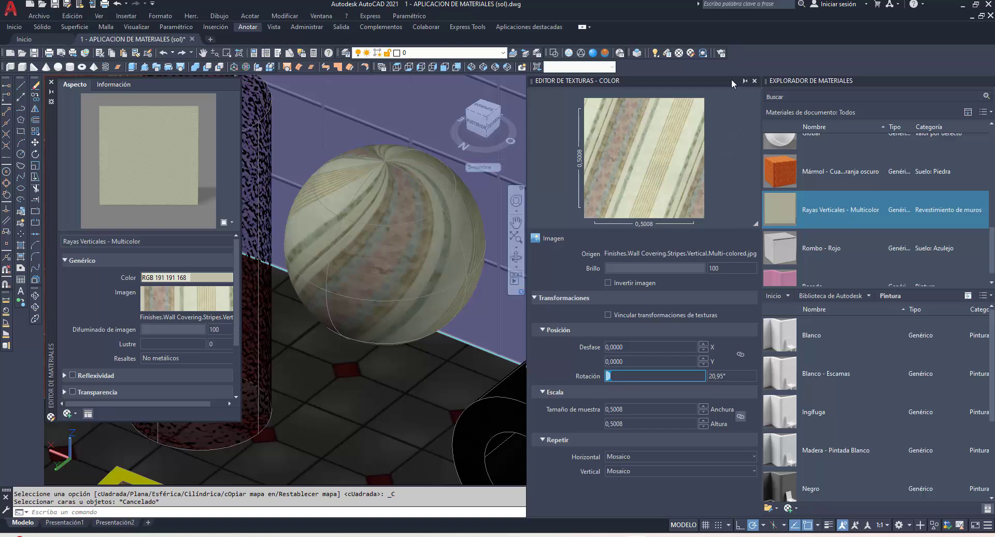
left_click(754, 81)
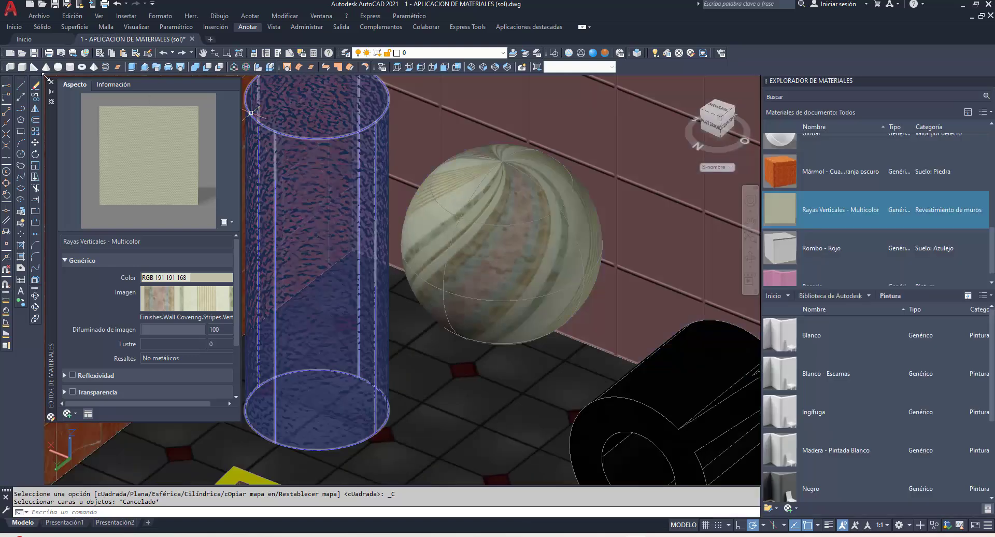
Close the Materials Editor, then orbit and zoom out to a raised view of the whole room.
left_click(50, 83)
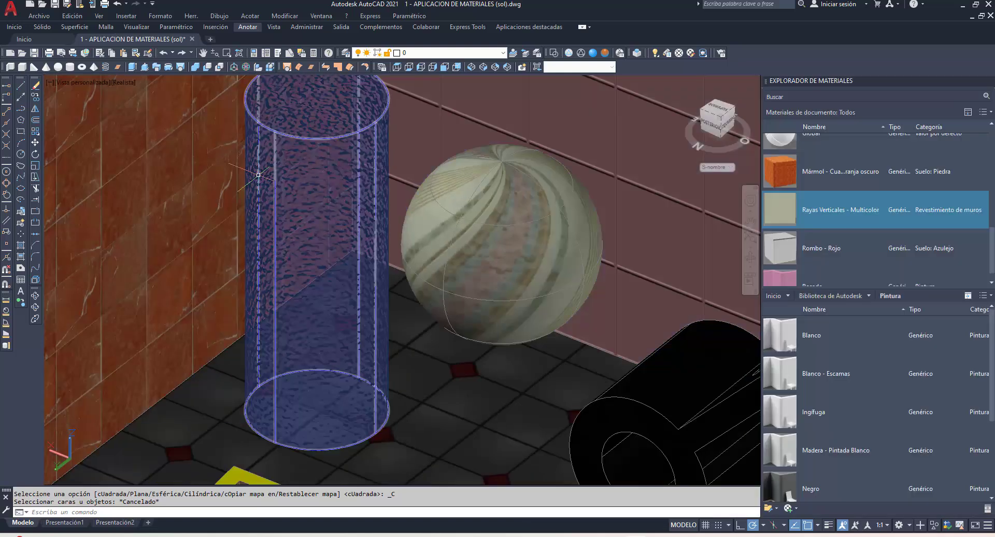
left_click(35, 295)
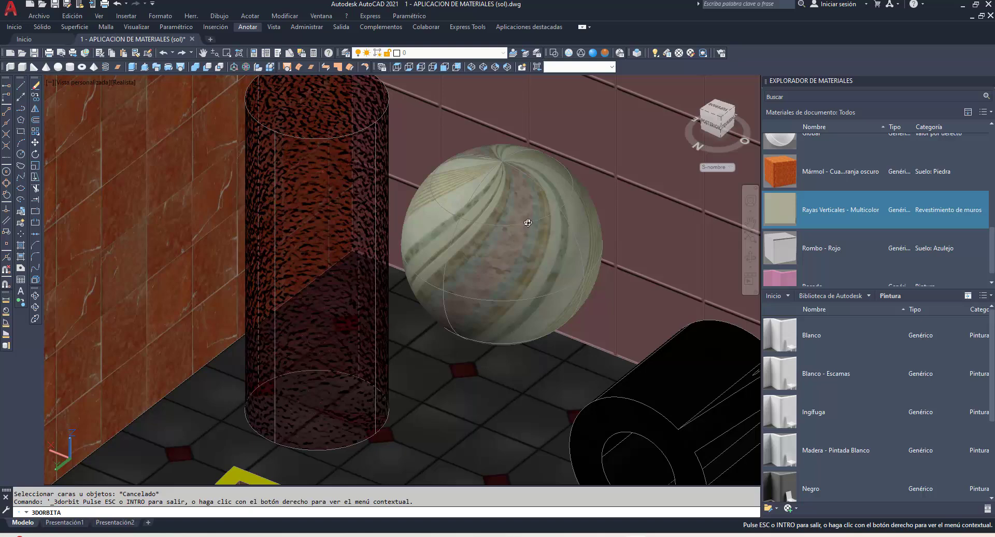
left_click_drag(527, 222, 510, 206)
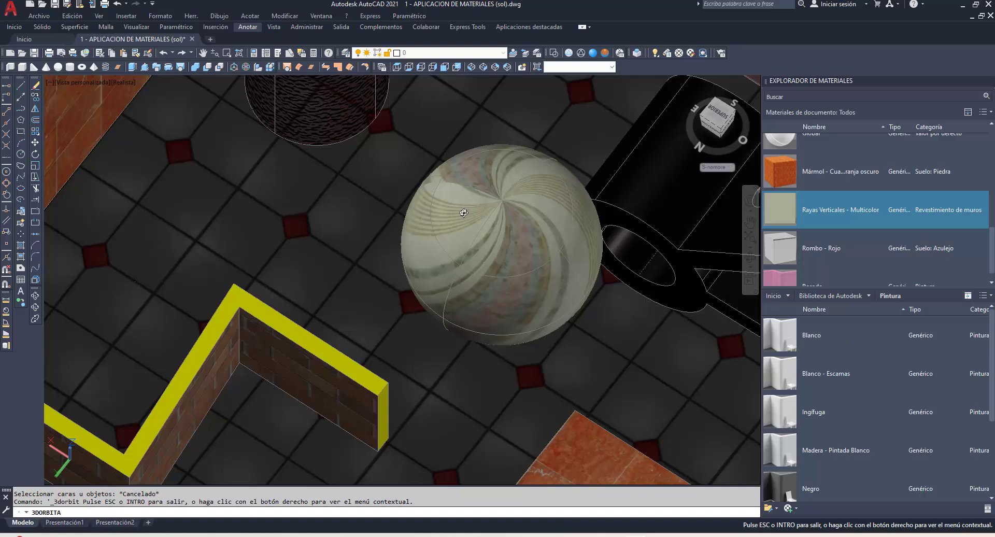
mouse_move(500, 248)
left_mouse_down()
mouse_move(507, 163)
mouse_move(536, 234)
left_mouse_up()
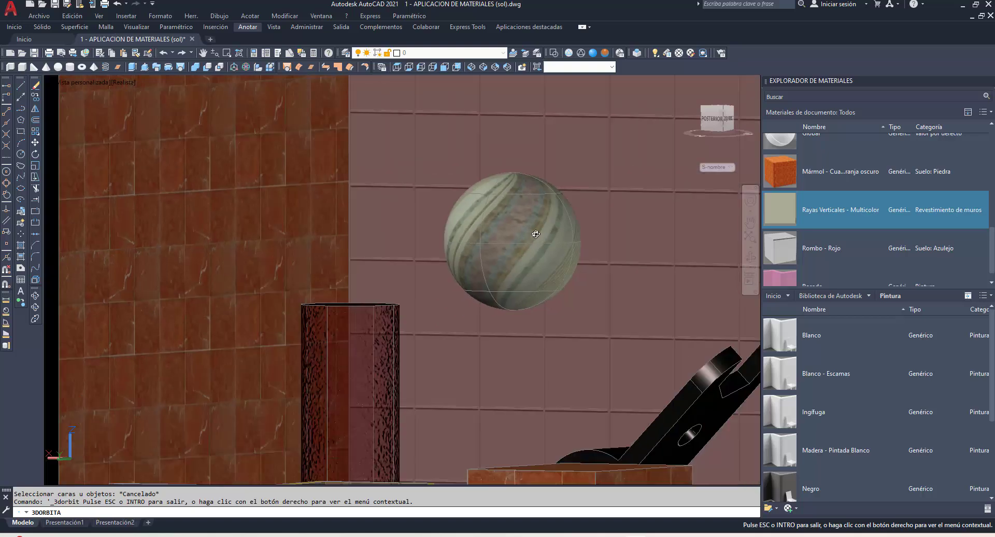
scroll(536, 234, "down", 2)
scroll(535, 234, "down", 1)
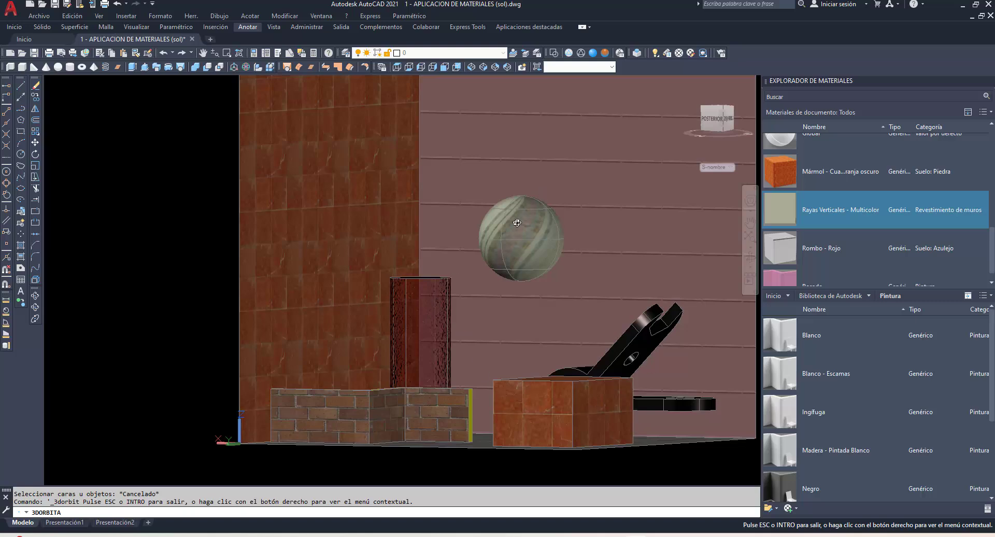
left_click_drag(516, 222, 522, 264)
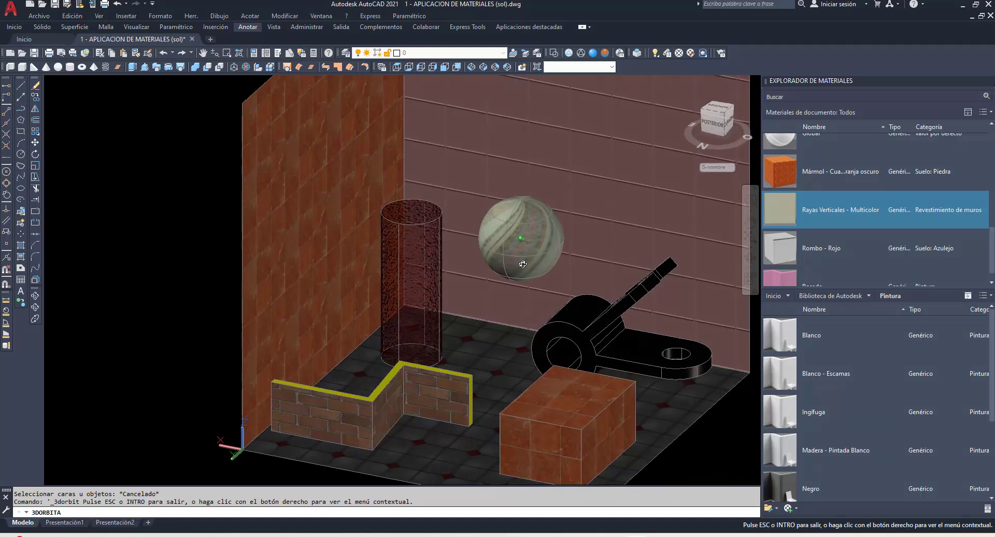
right_click(499, 156)
Render the room scene with Render to Size and close the finished render window.
left_click(524, 162)
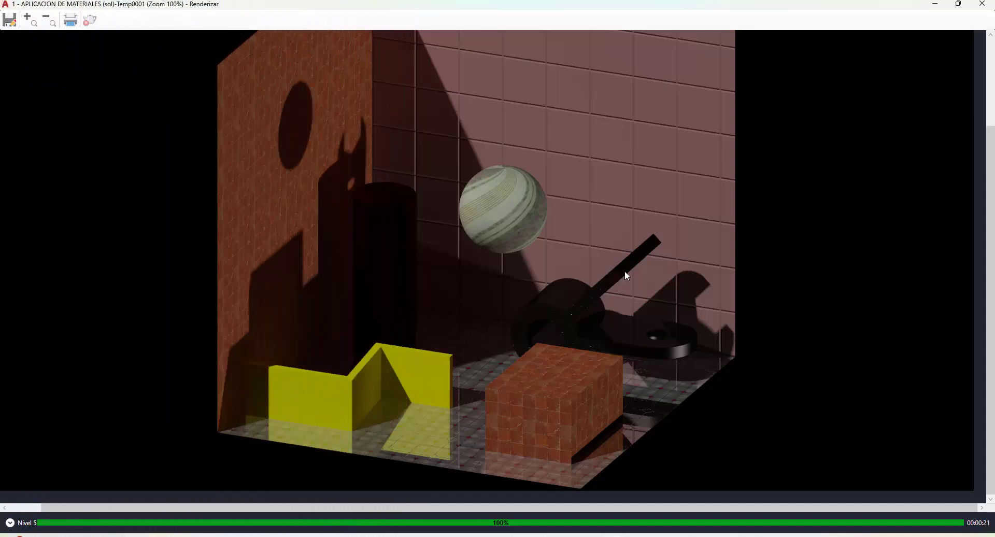
left_click(982, 4)
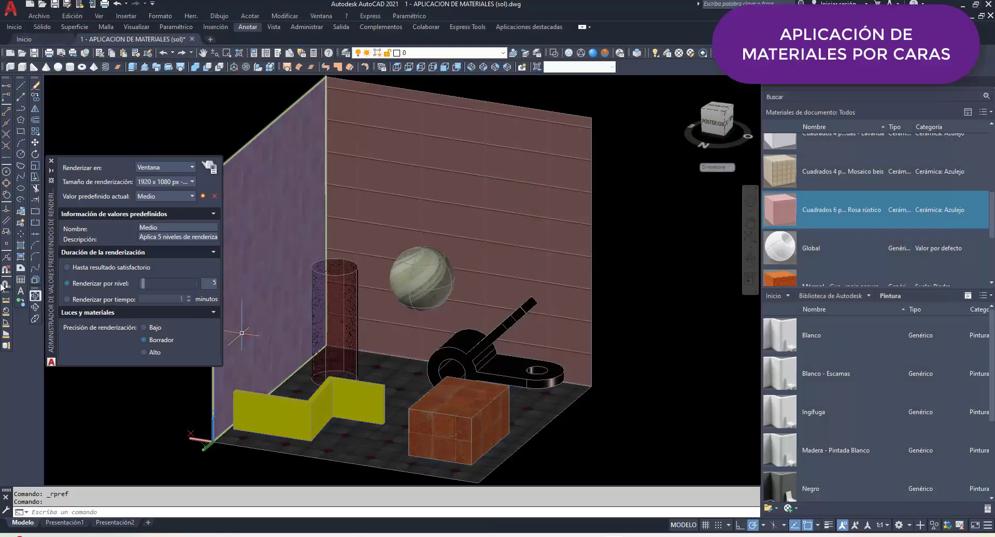
Orbit closer to the objects and turn off layers PARED DER and PARED IZQ.
left_click(35, 296)
mouse_move(386, 356)
left_mouse_down()
mouse_move(396, 358)
mouse_move(368, 351)
left_mouse_up()
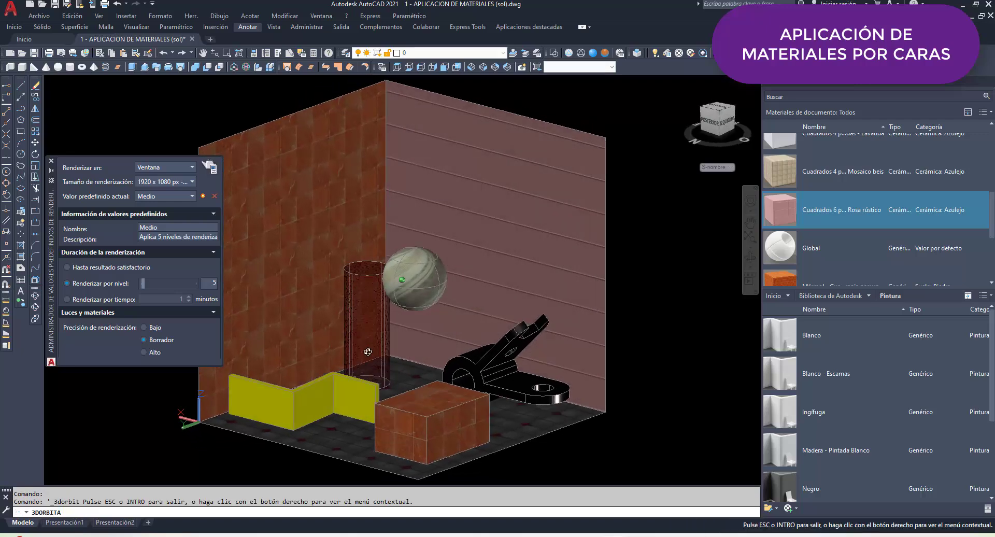
left_click_drag(335, 390, 338, 373)
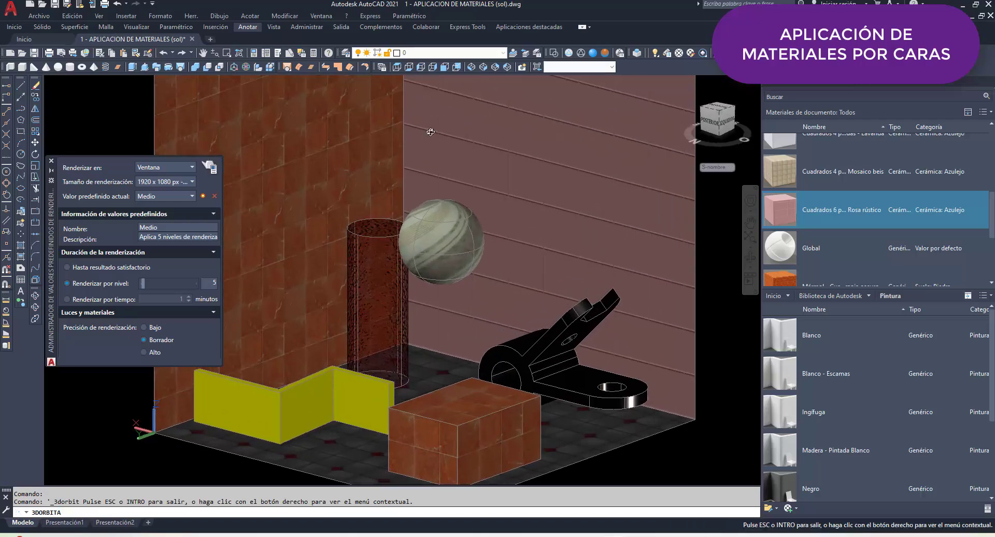
key("Escape")
left_click(504, 53)
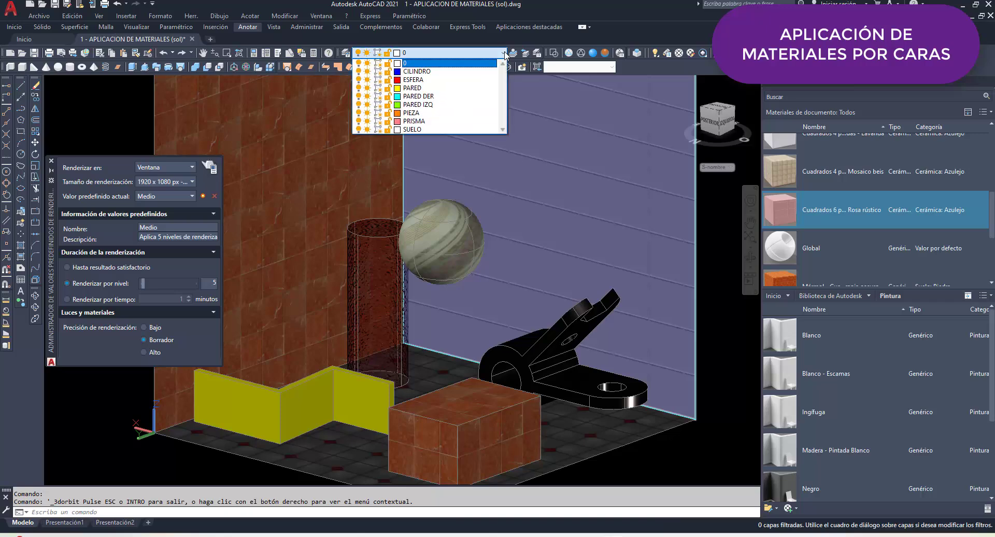
left_click(359, 97)
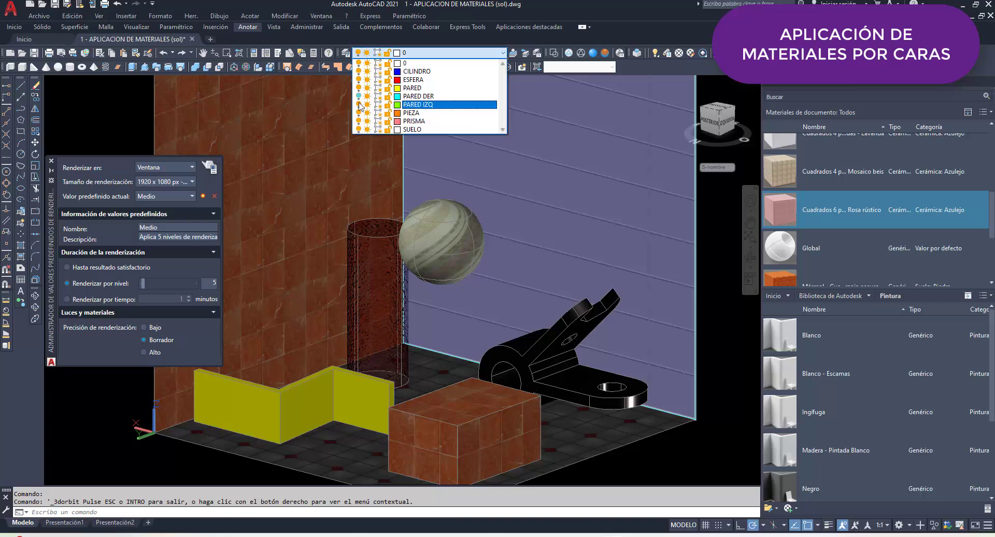
left_click(360, 106)
left_click(118, 115)
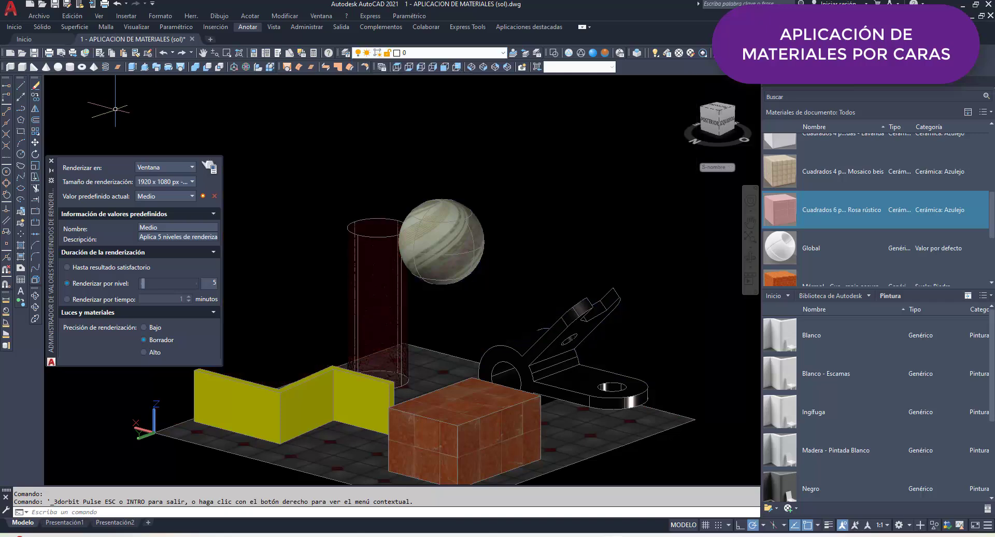
Apply the Lavanda square-tile material to the yellow zigzag wall.
scroll(812, 253, "down", 1)
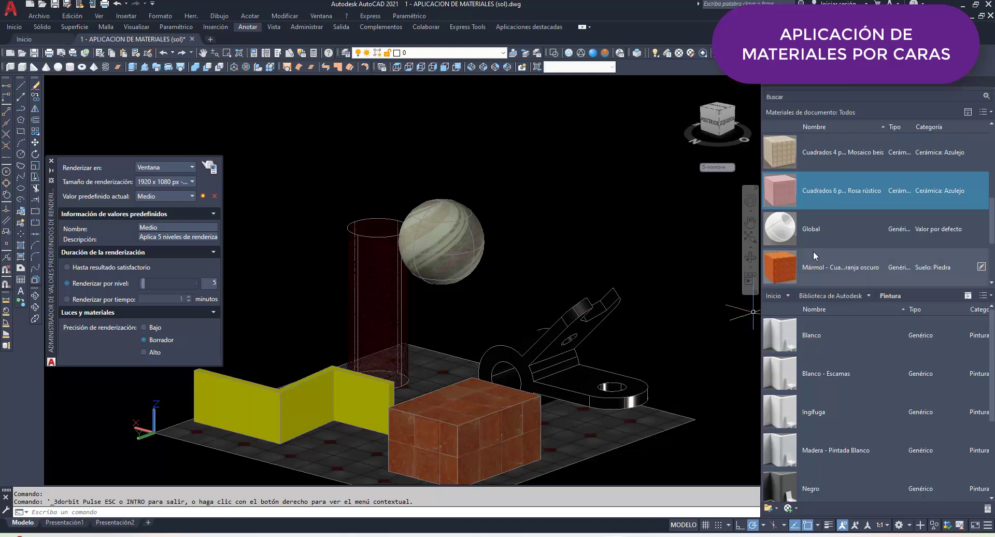
scroll(813, 250, "down", 3)
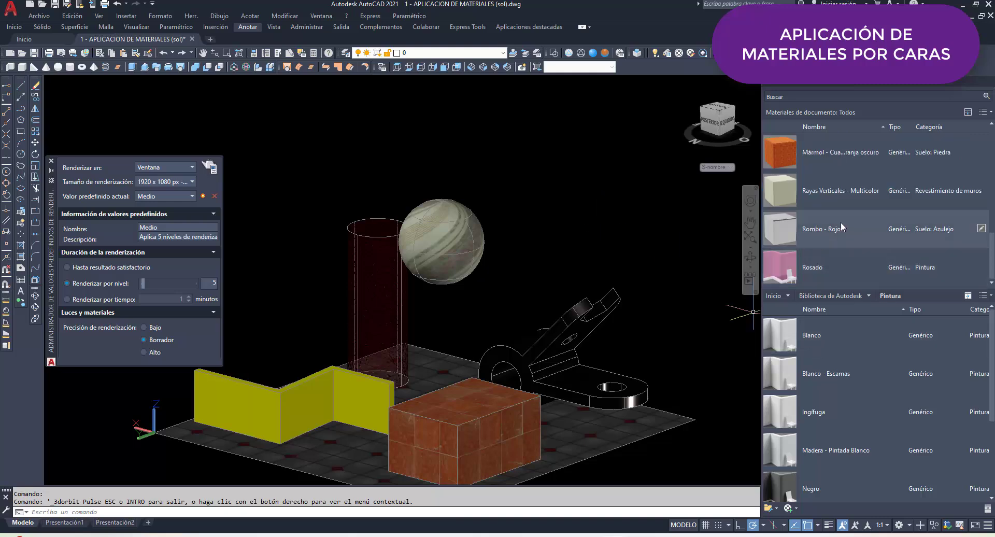
scroll(842, 227, "up", 5)
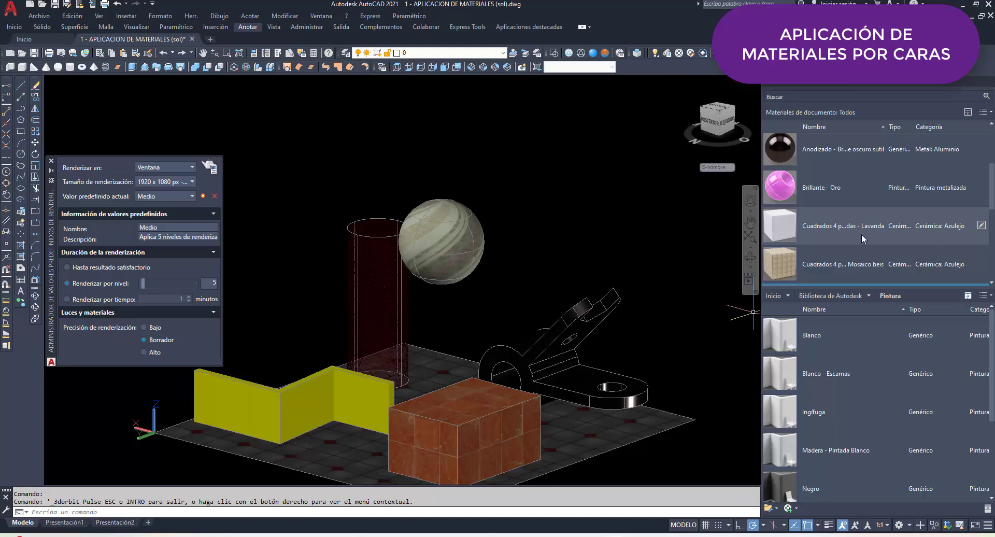
left_click(795, 227)
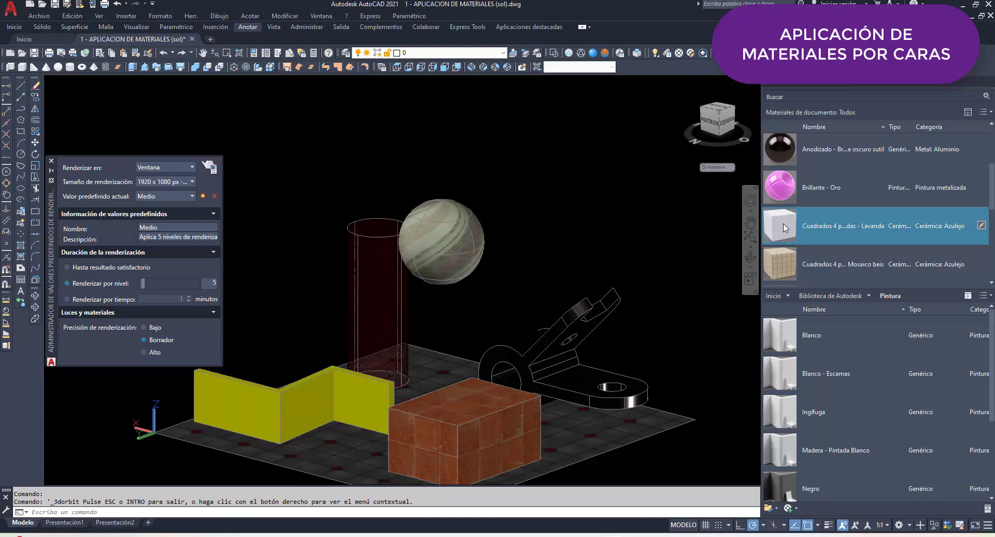
left_click_drag(788, 231, 312, 399)
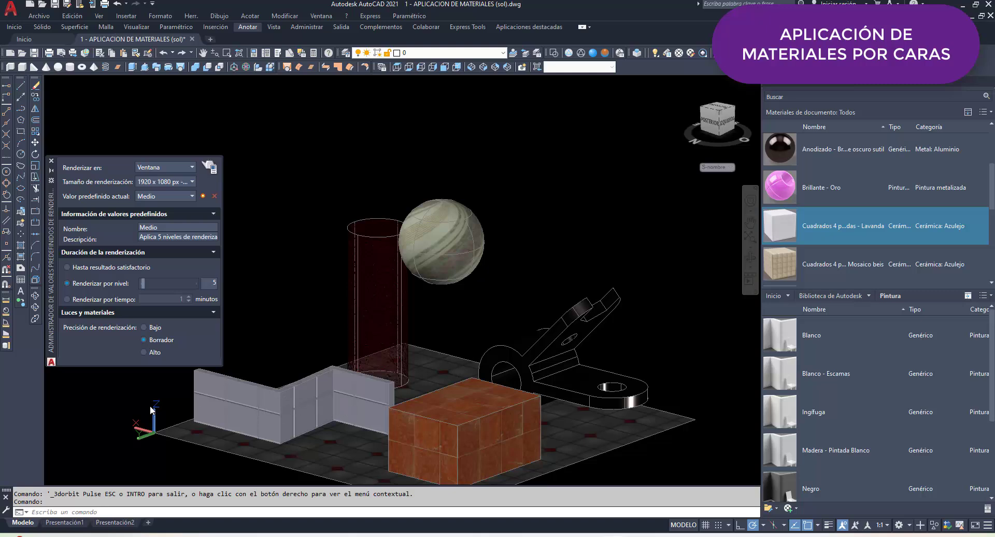
Orbit and pan to inspect the tiled zigzag wall from the front and left.
middle_click_drag(302, 392, 477, 350, "shift")
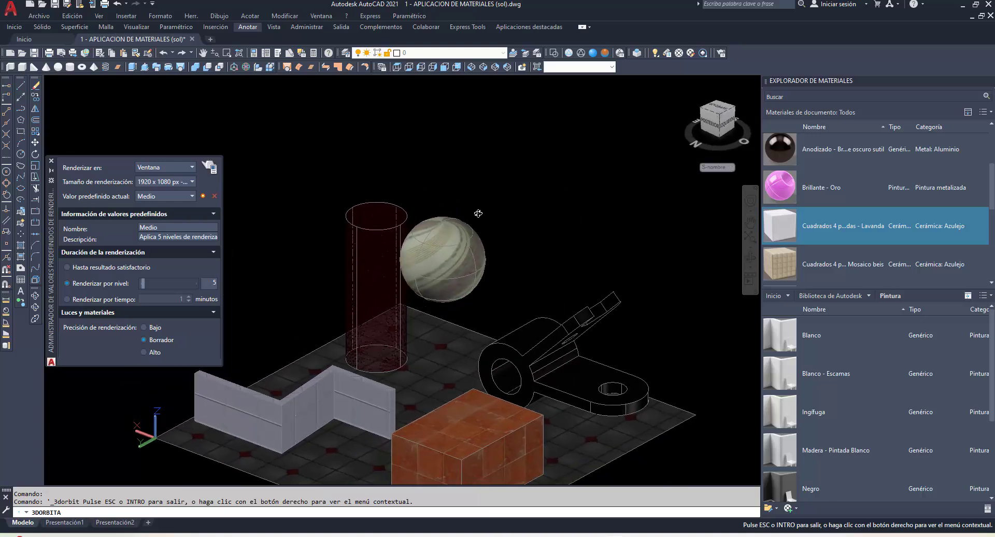
scroll(264, 464, "up", 2)
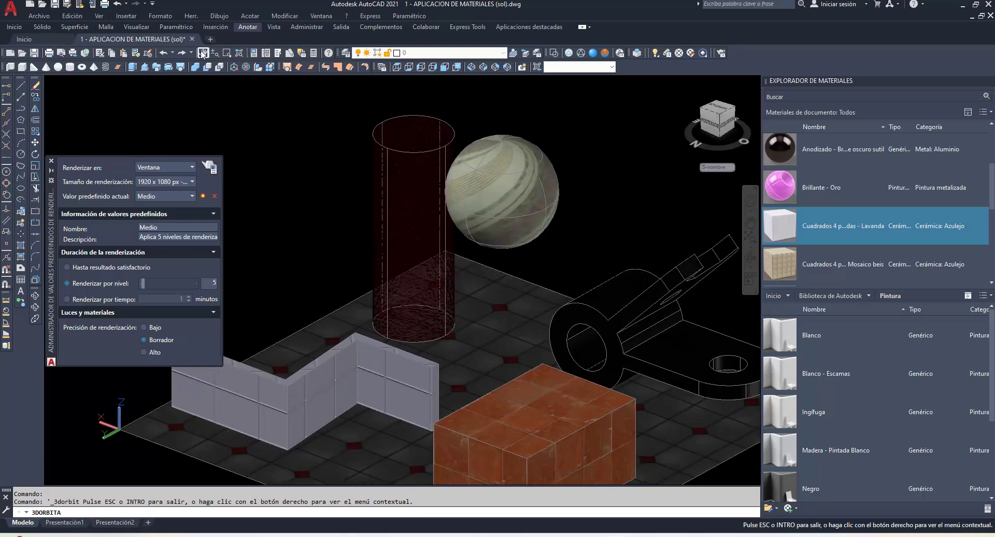
middle_click_drag(285, 188, 320, 135)
left_click_drag(320, 135, 366, 112)
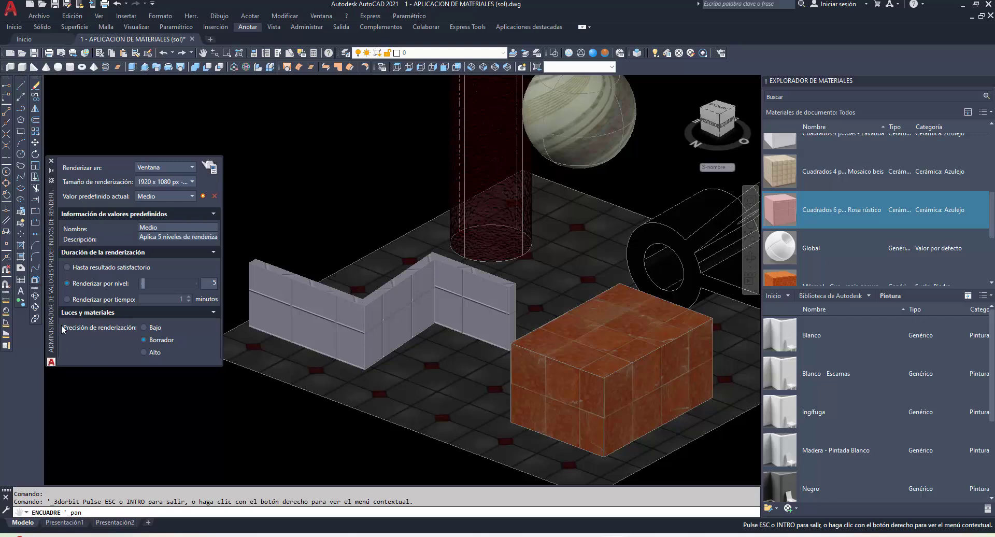
left_click(36, 296)
mouse_move(422, 333)
left_mouse_down()
mouse_move(495, 334)
mouse_move(506, 373)
left_mouse_up()
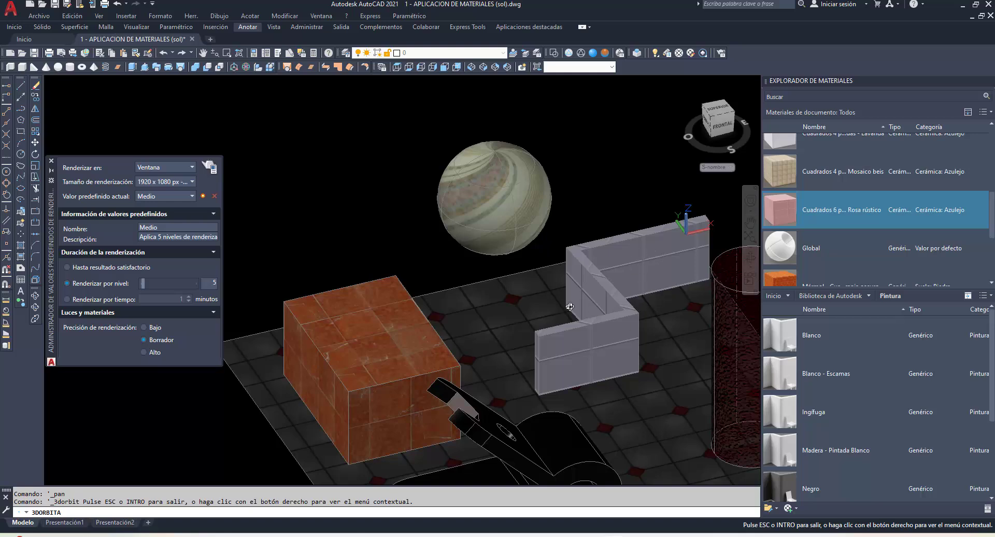
mouse_move(533, 314)
left_mouse_down()
mouse_move(660, 338)
mouse_move(610, 308)
mouse_move(439, 300)
left_mouse_up()
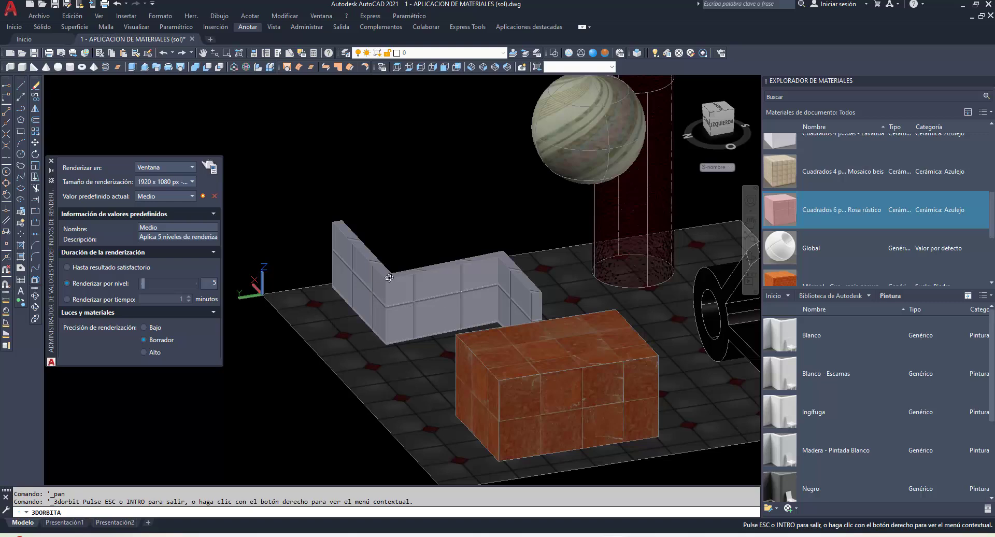
left_click_drag(406, 316, 437, 310)
left_click_drag(452, 306, 445, 300)
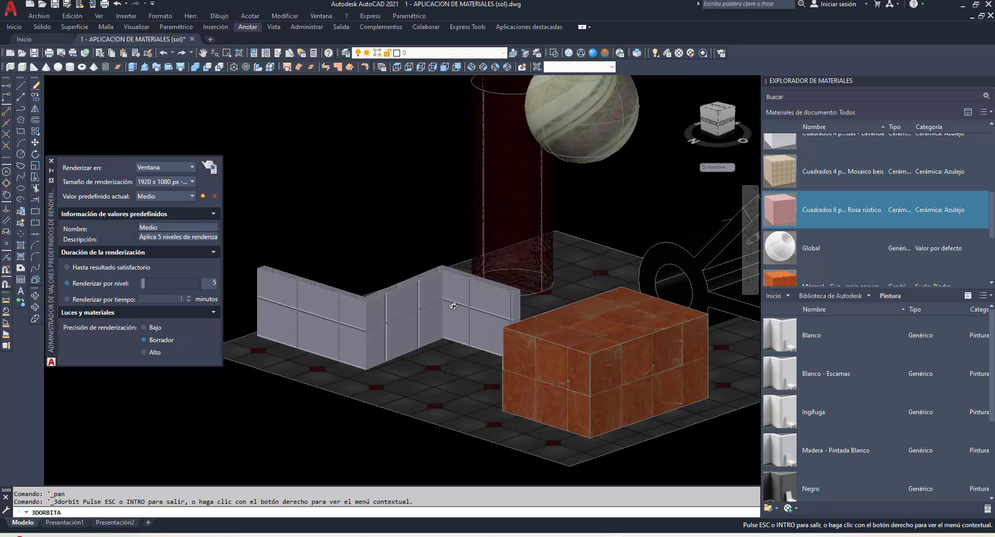
key("Escape")
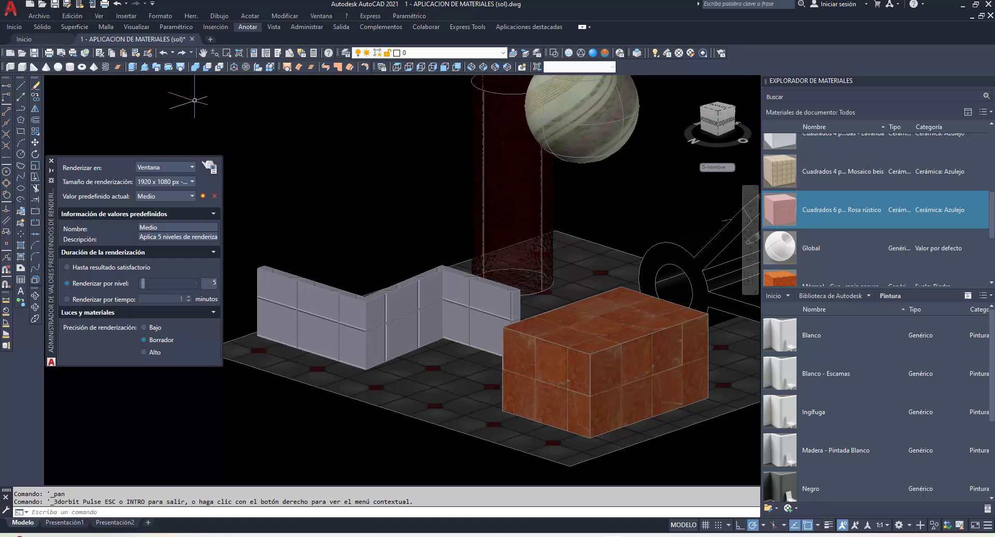
Reset the zigzag wall to the Global material.
left_click(715, 229)
left_click_drag(775, 249, 467, 309)
scroll(872, 141, "up", 1)
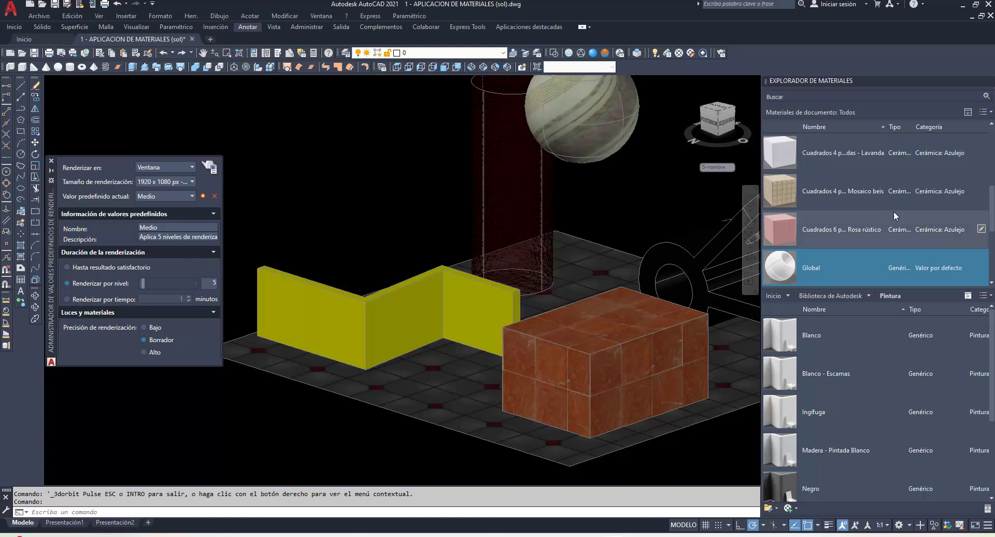
scroll(860, 219, "up", 3)
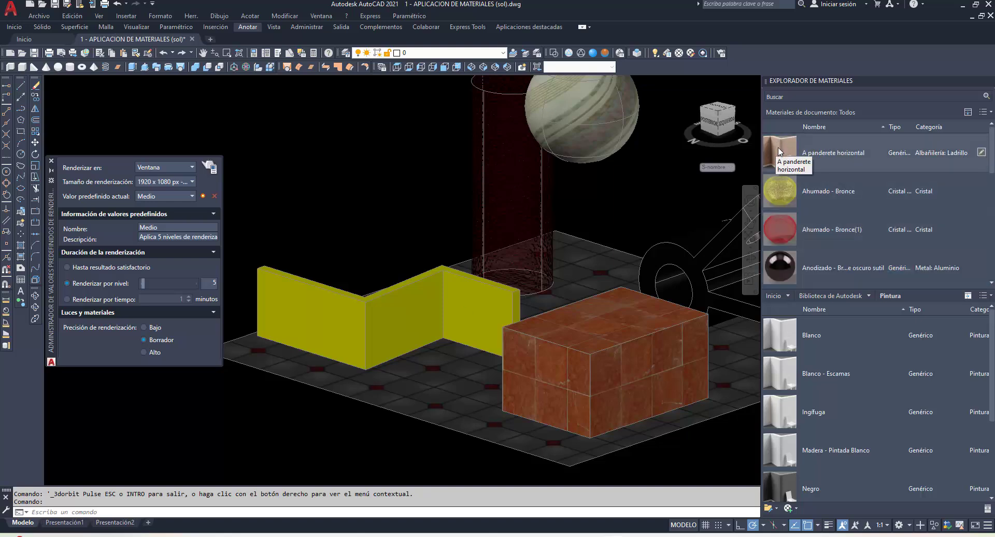
Apply A panderete horizontal brick to the wall's short end, middle and long left faces.
mouse_move(779, 147)
left_mouse_down()
mouse_move(630, 199)
mouse_move(458, 300)
left_mouse_up()
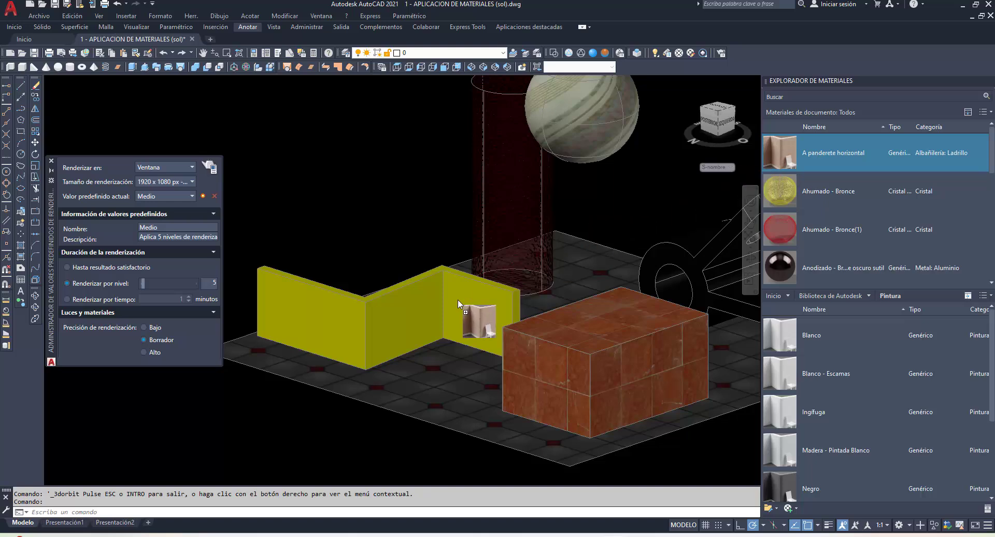
left_click_drag(458, 300, 458, 300)
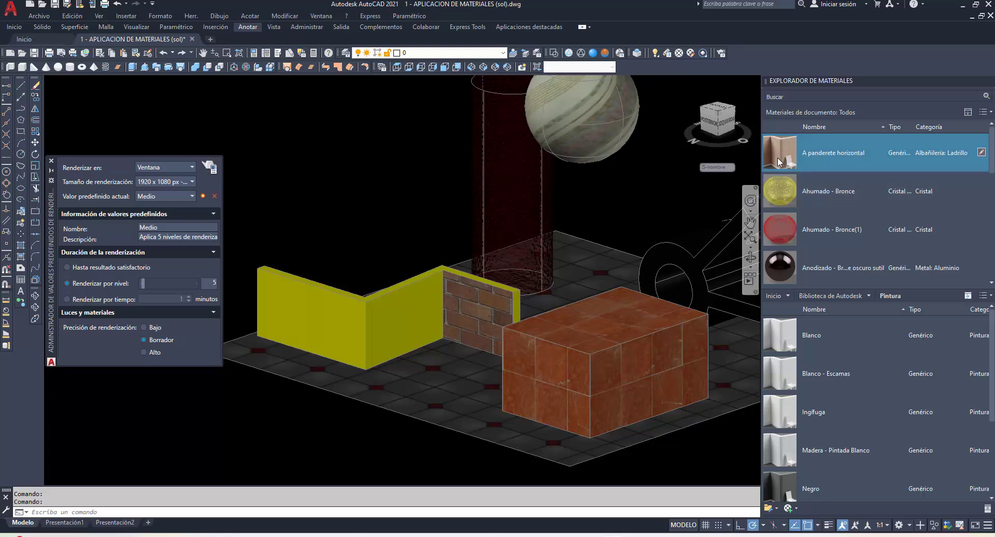
left_click_drag(778, 157, 389, 334)
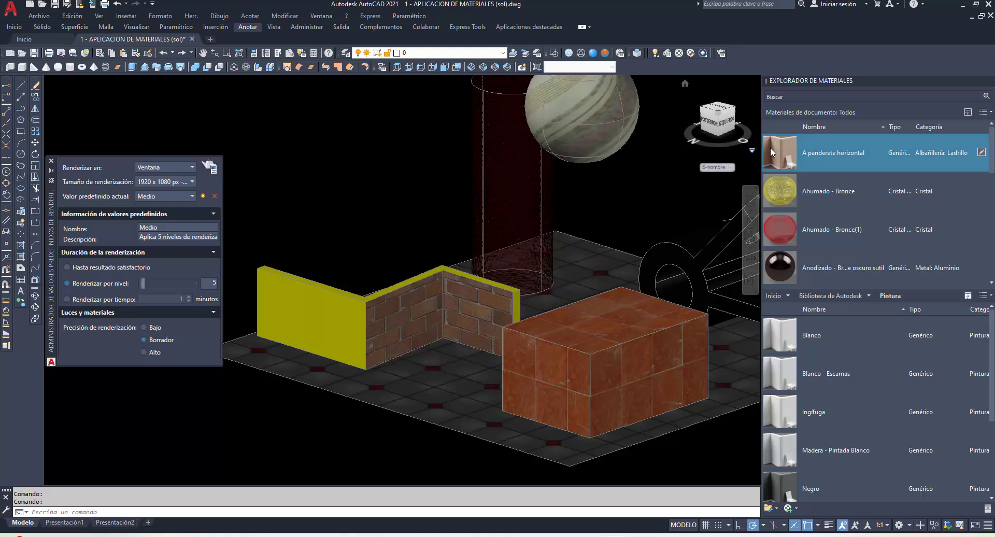
mouse_move(770, 147)
left_mouse_down()
mouse_move(362, 318)
mouse_move(307, 316)
left_mouse_up()
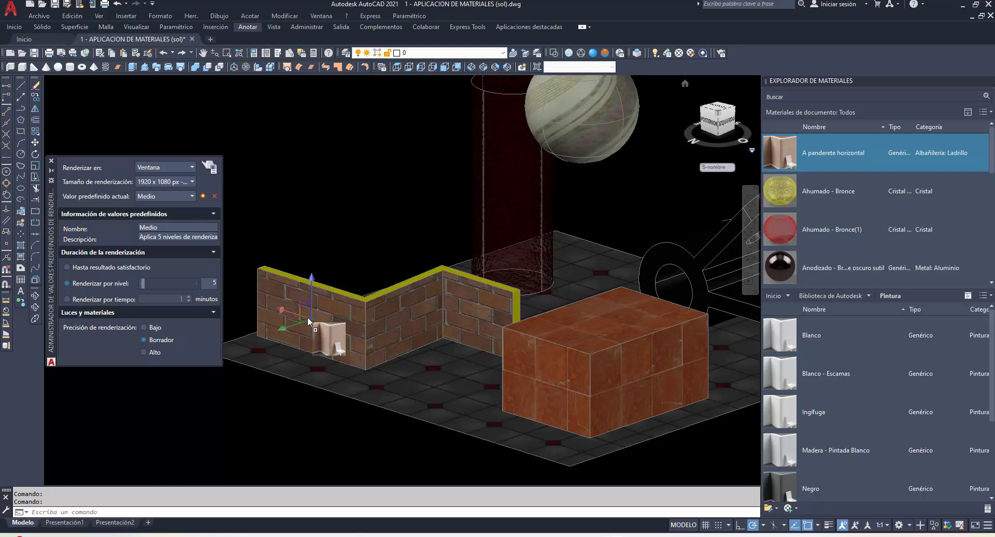
left_click(36, 299)
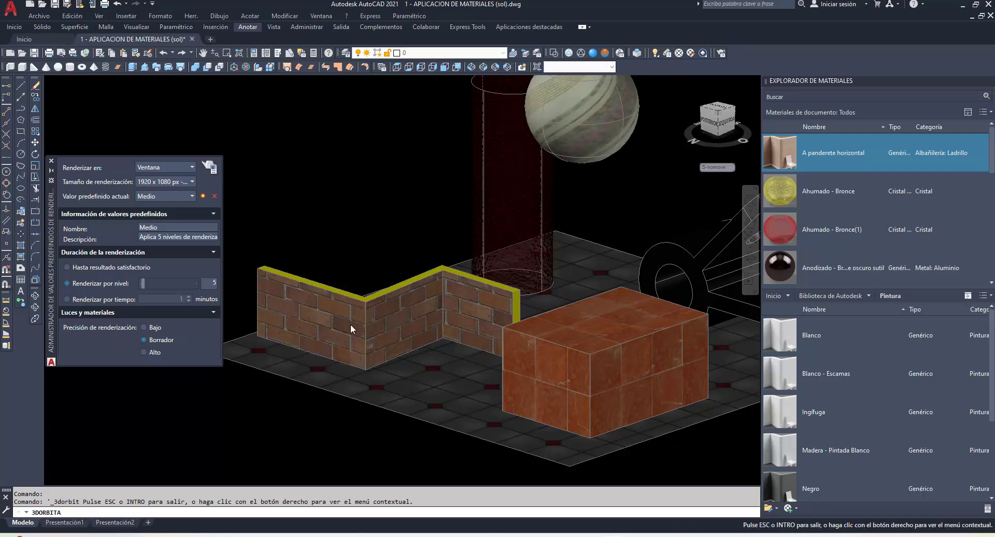
Orbit to a front view and apply Mármol to the front and back yellow wall faces.
mouse_move(244, 328)
left_mouse_down()
mouse_move(486, 300)
mouse_move(627, 337)
mouse_move(600, 360)
left_mouse_up()
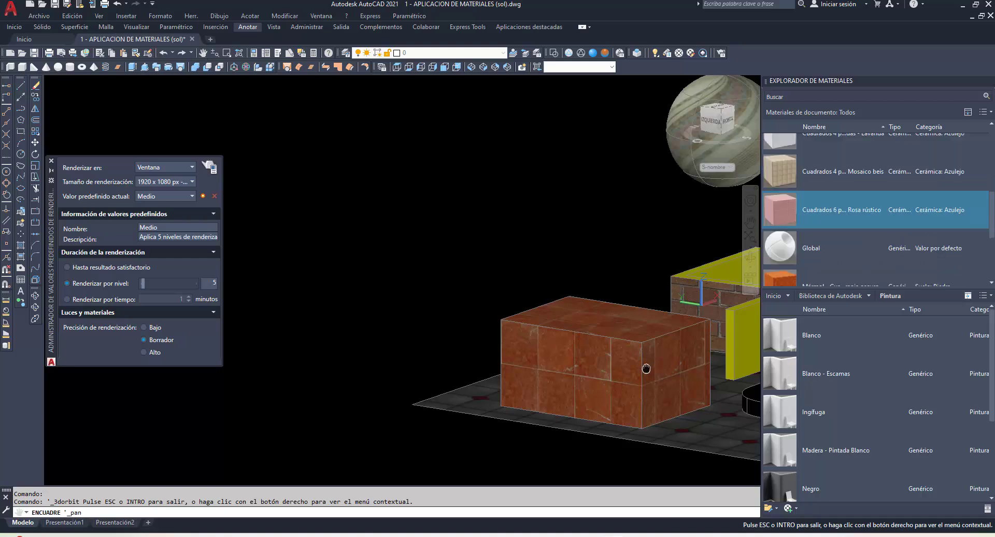
middle_click_drag(650, 371, 371, 327)
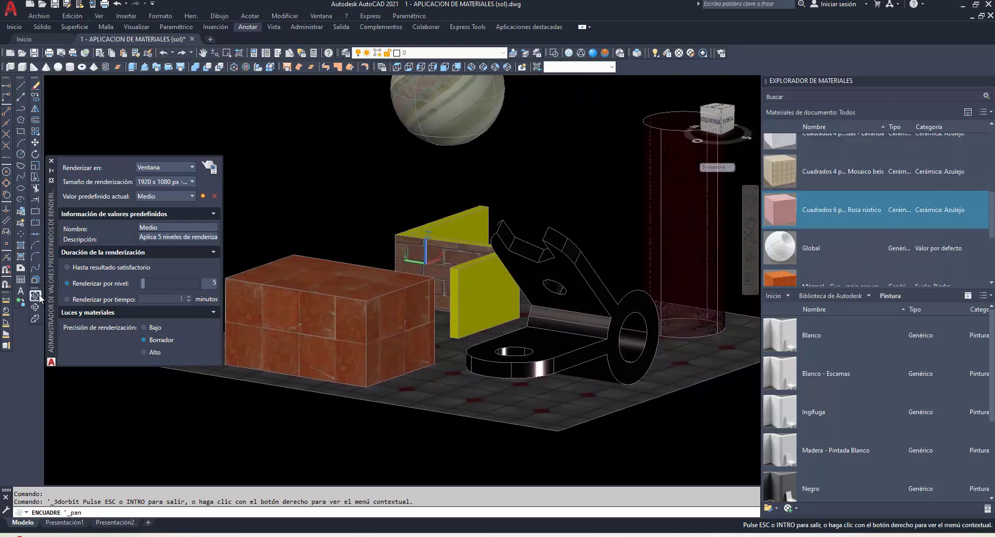
left_click_drag(530, 344, 462, 344)
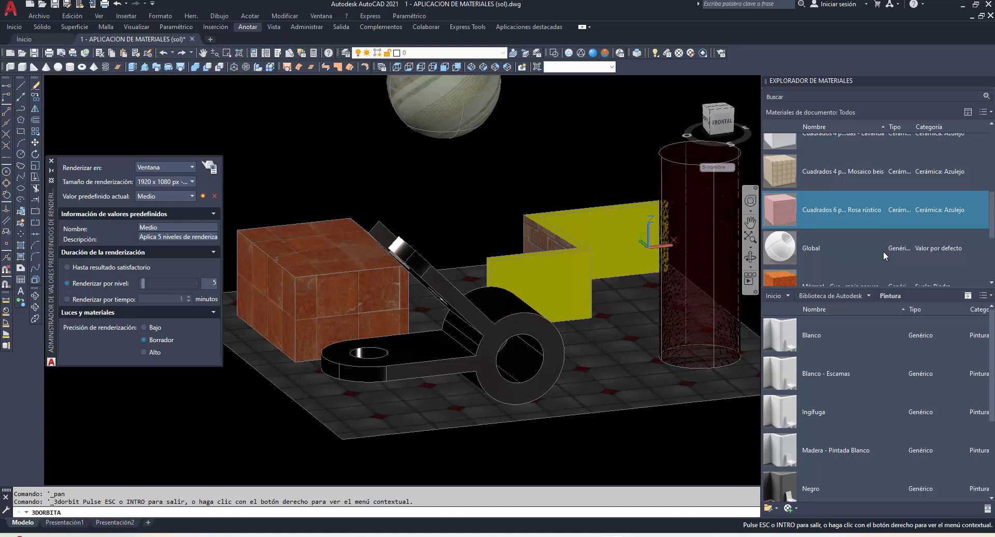
scroll(883, 250, "down", 3)
left_click_drag(784, 154, 561, 267)
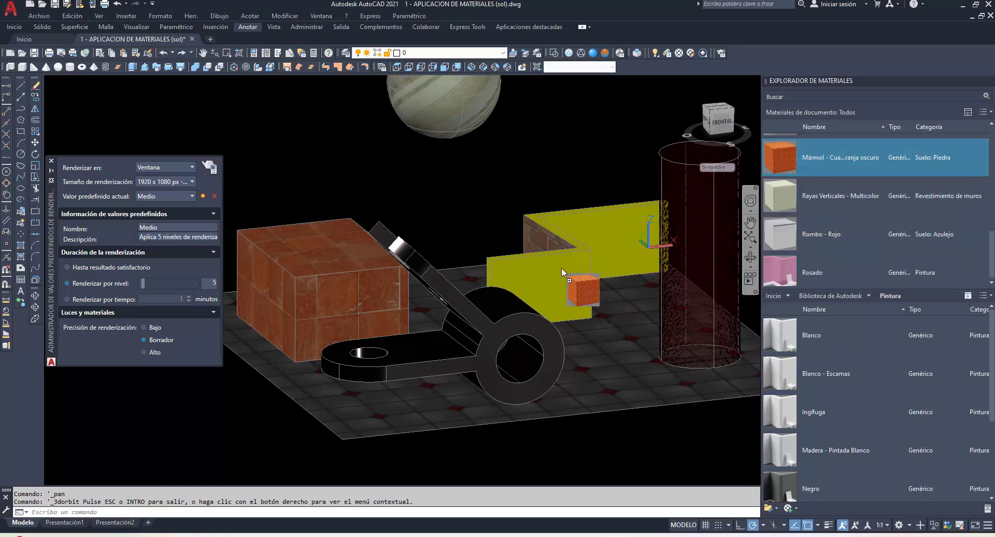
left_click_drag(561, 267, 561, 268)
mouse_move(840, 158)
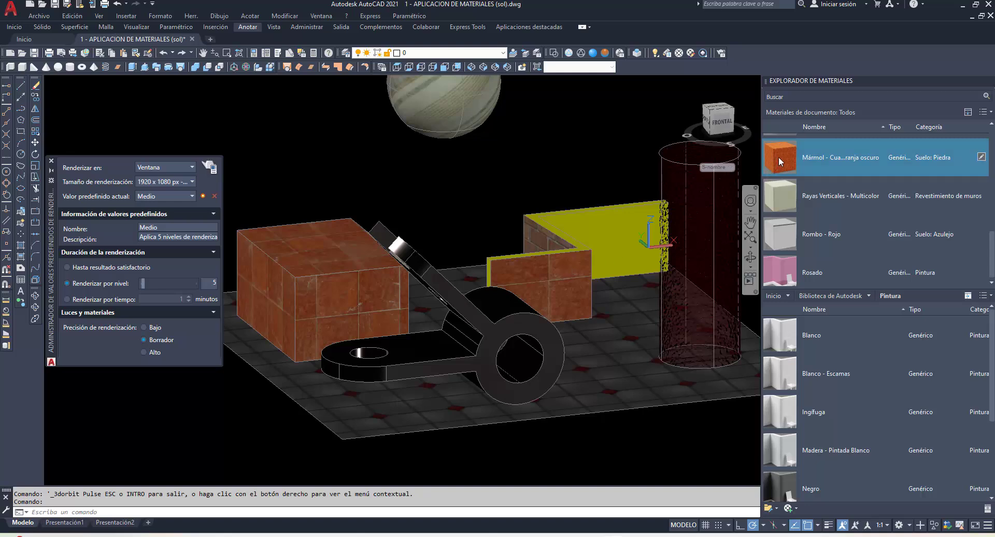
left_click_drag(778, 157, 617, 230)
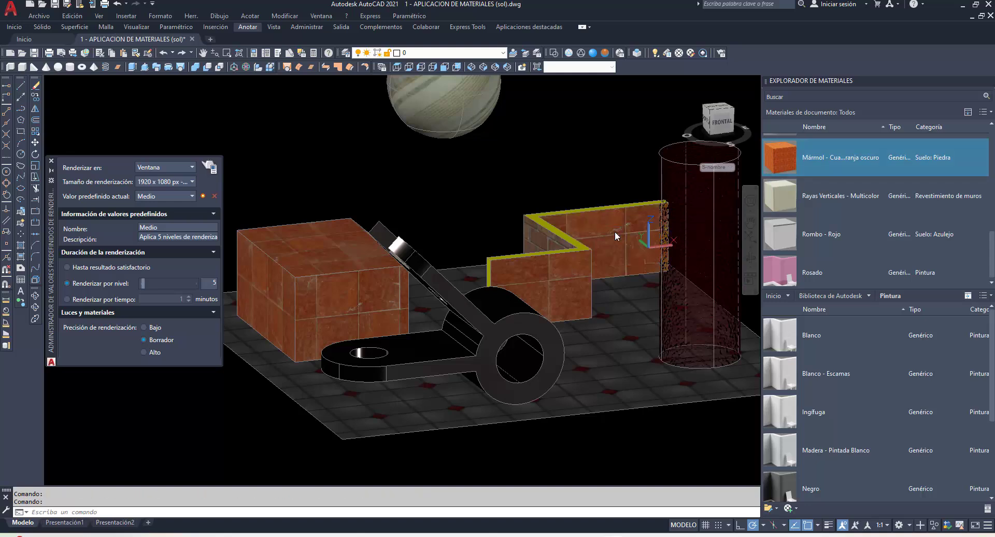
From a front-right view, apply Brillante - Oro to the inner wall face.
left_click(40, 293)
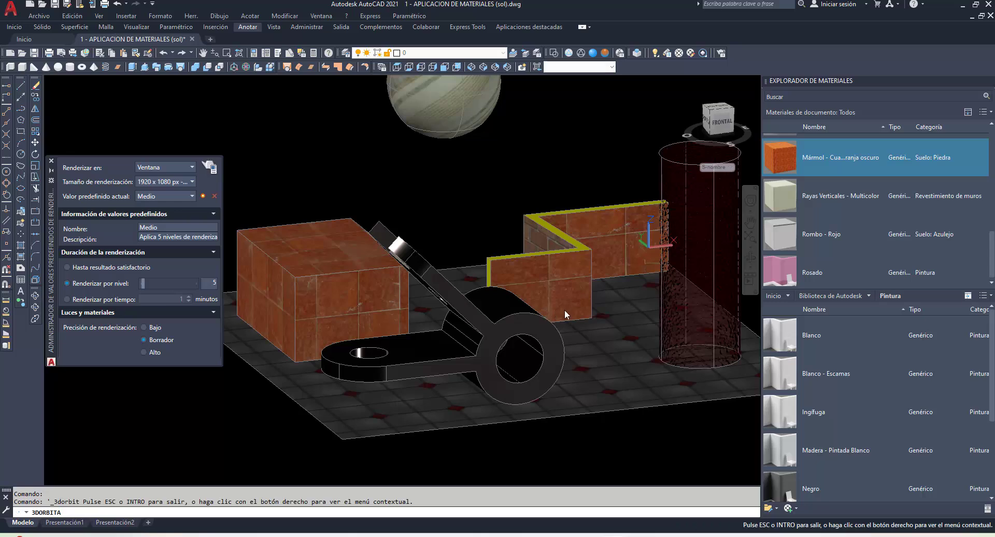
left_click_drag(564, 309, 456, 304)
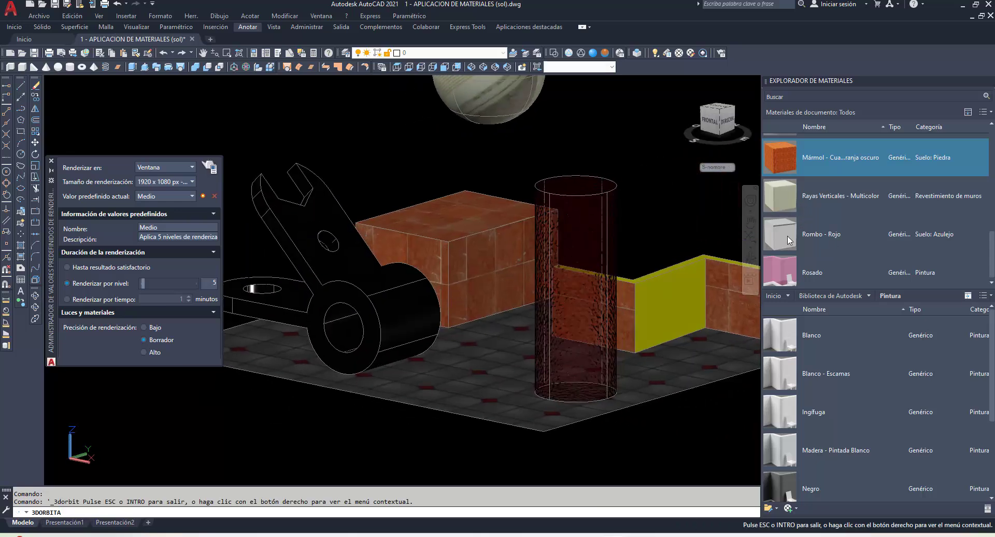
left_click_drag(788, 264, 673, 311)
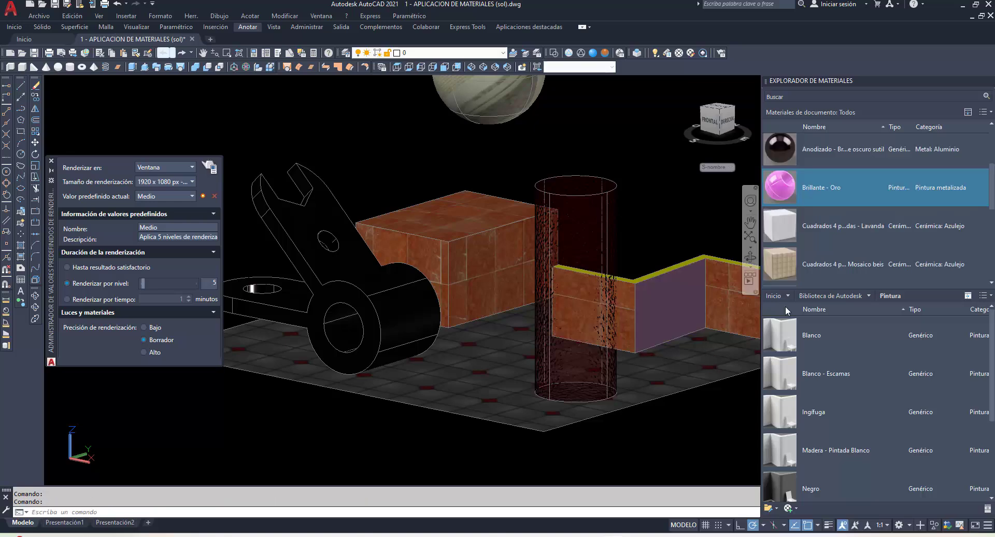
Close the Render Presets panel and apply Mosaico beis tile to the prism's top face.
left_click(36, 308)
mouse_move(310, 320)
left_mouse_down()
mouse_move(445, 355)
mouse_move(648, 352)
left_mouse_up()
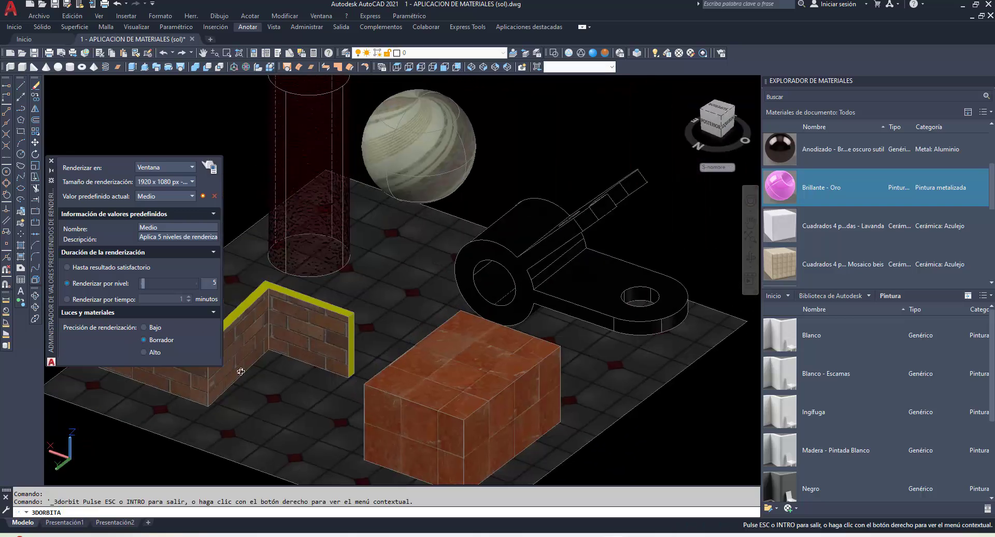
left_click(51, 162)
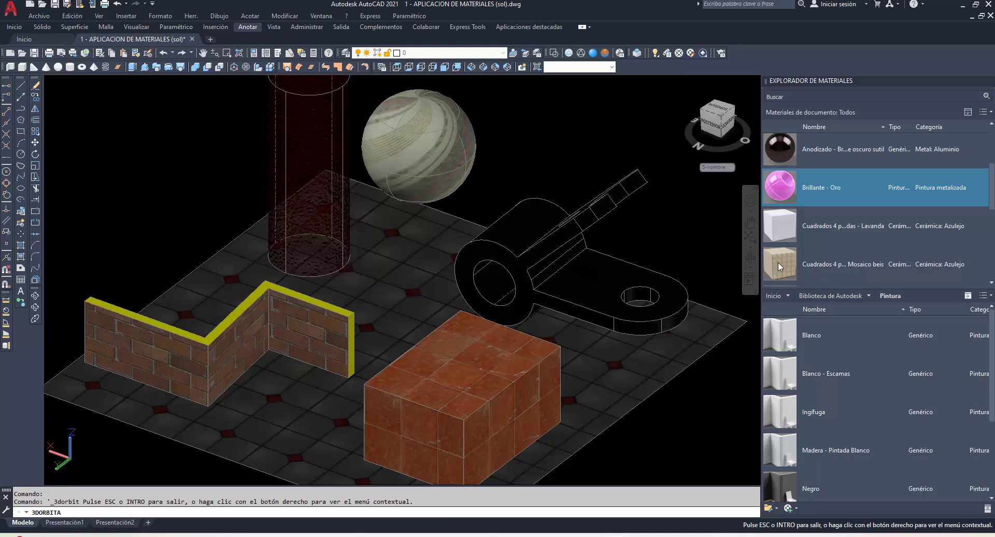
left_click(779, 267)
mouse_move(781, 179)
left_mouse_down()
mouse_move(547, 343)
mouse_move(466, 375)
left_mouse_up()
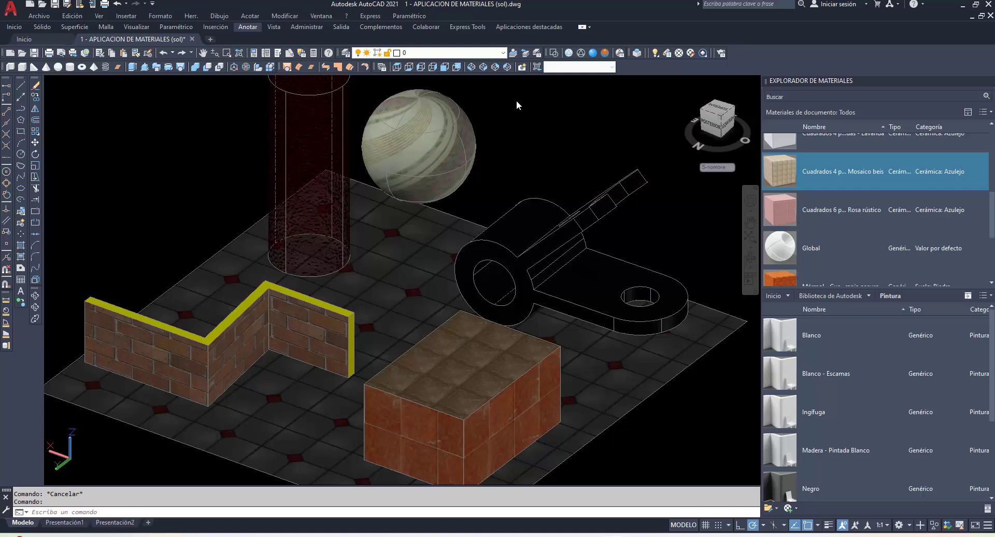
Switch to NW Isometric, turn on PARED IZQ and PARED DER, then orbit and pan into the room.
left_click(507, 67)
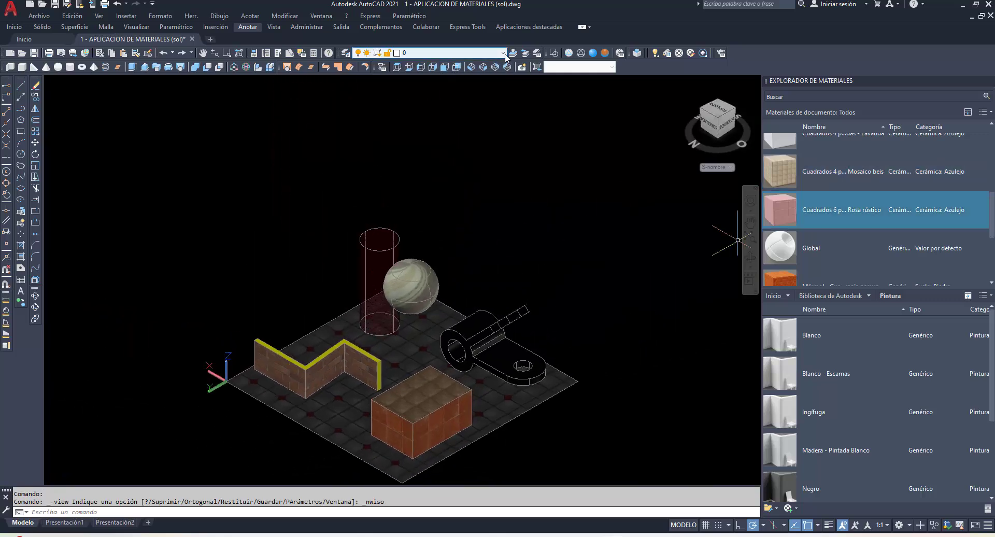
left_click(504, 53)
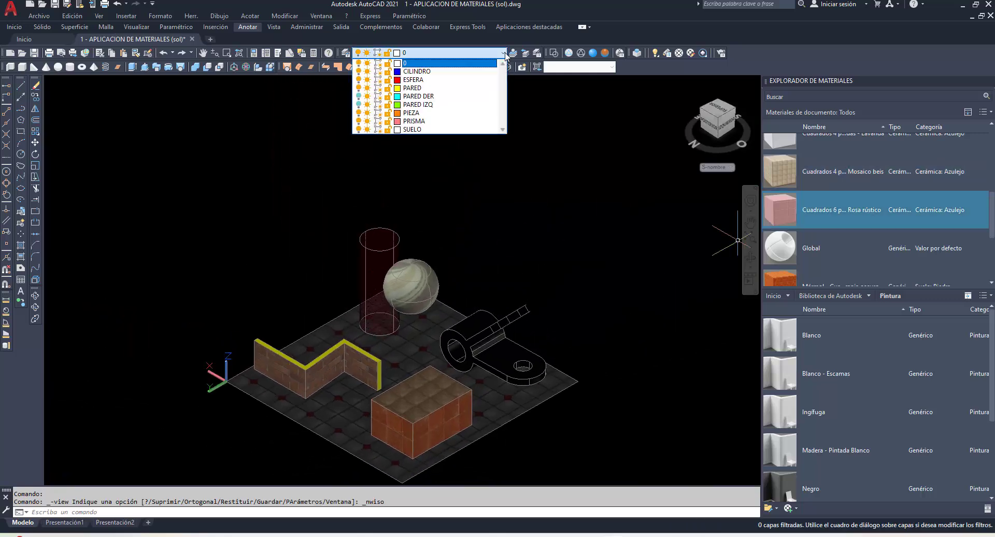
left_click(359, 105)
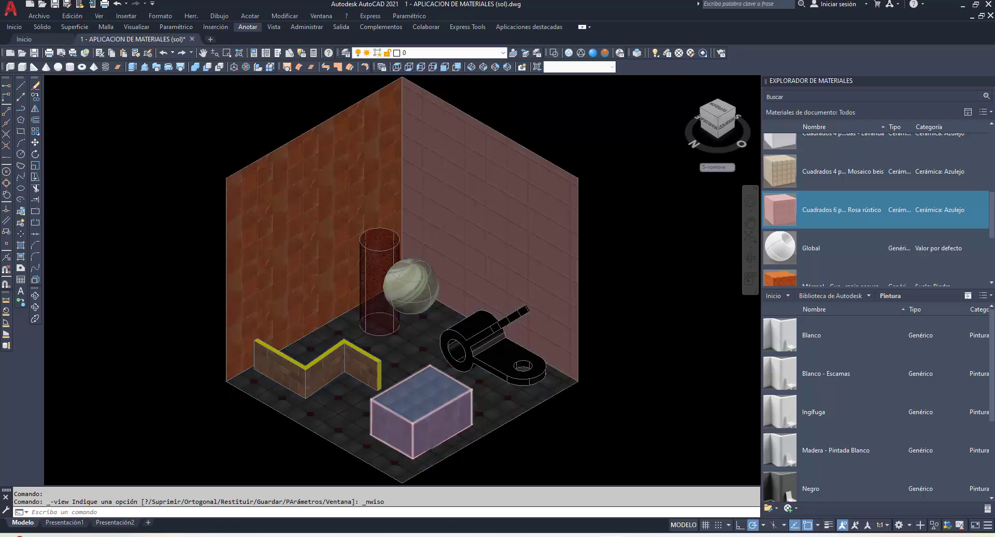
scroll(397, 426, "up", 3)
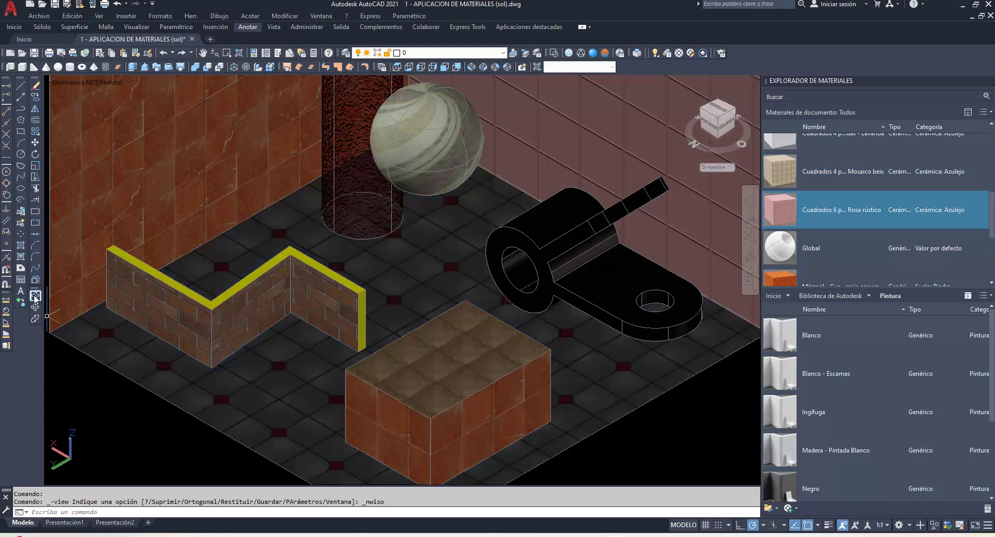
middle_click_drag(370, 333, 298, 338, "shift")
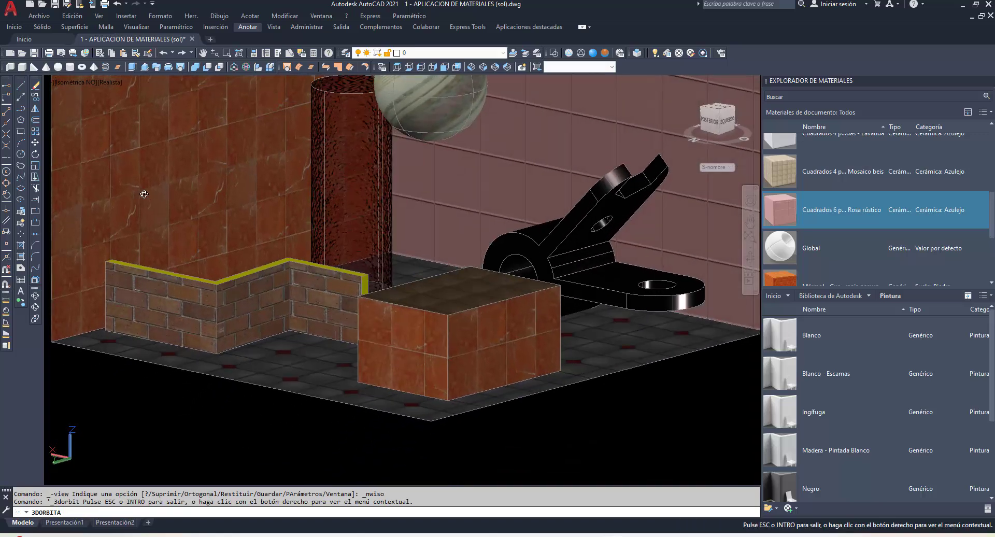
left_click(203, 52)
left_click_drag(351, 179, 354, 266)
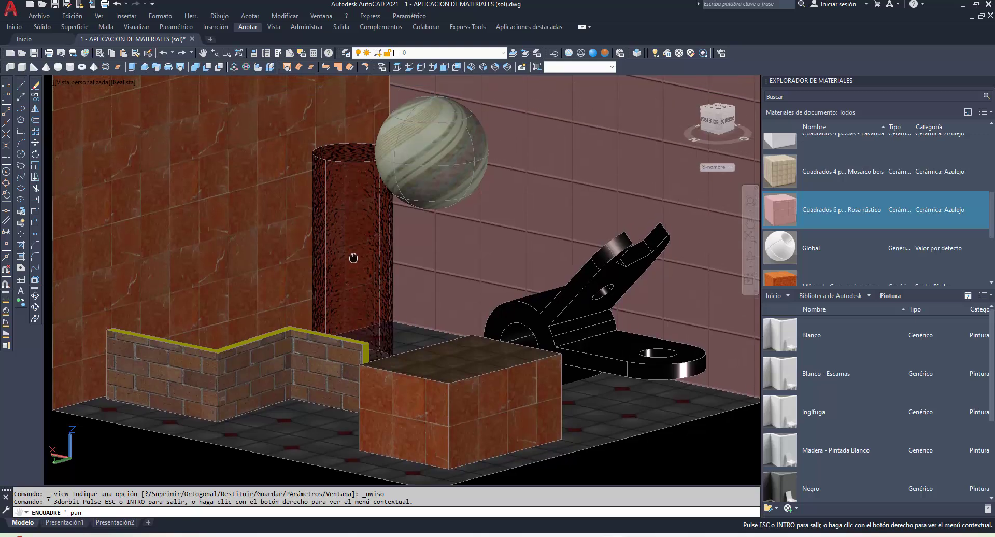
right_click(238, 173)
left_click(263, 182)
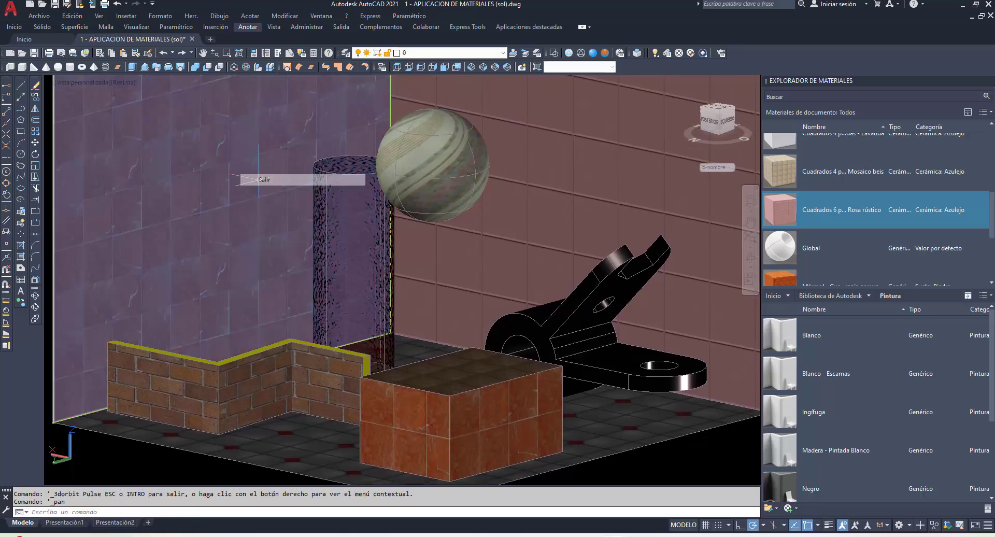
Render the walled room with materials and view the Render window result at 100%.
type("r")
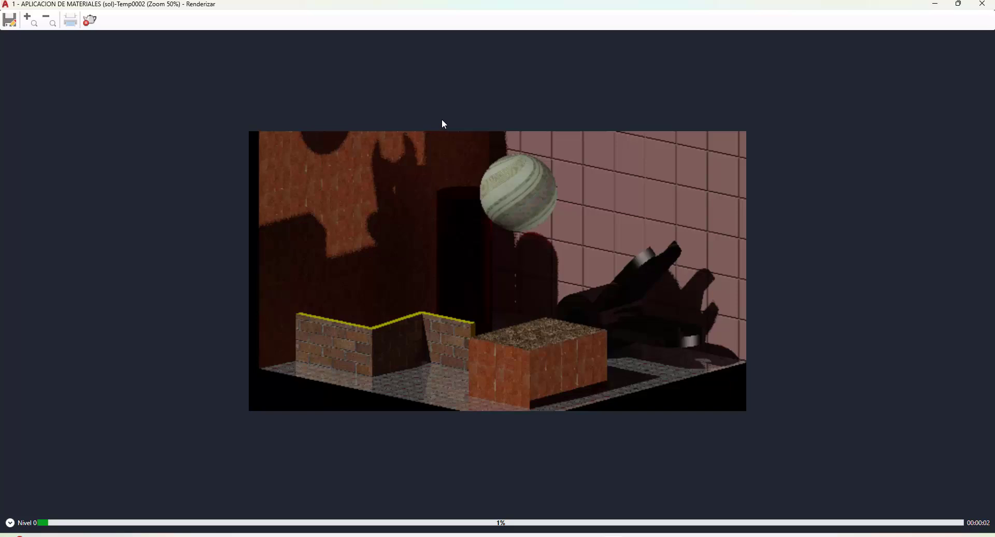
left_click(34, 21)
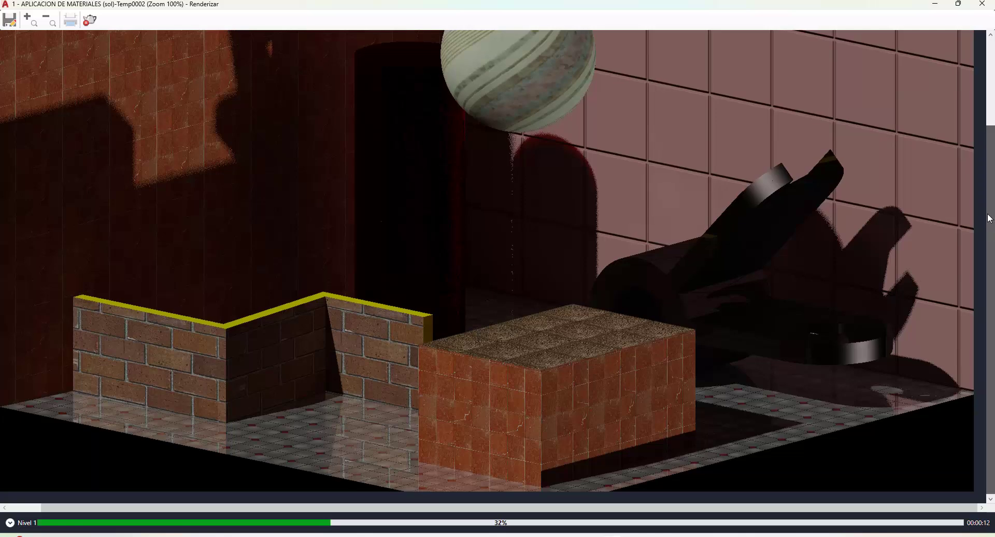
left_click_drag(990, 239, 987, 166)
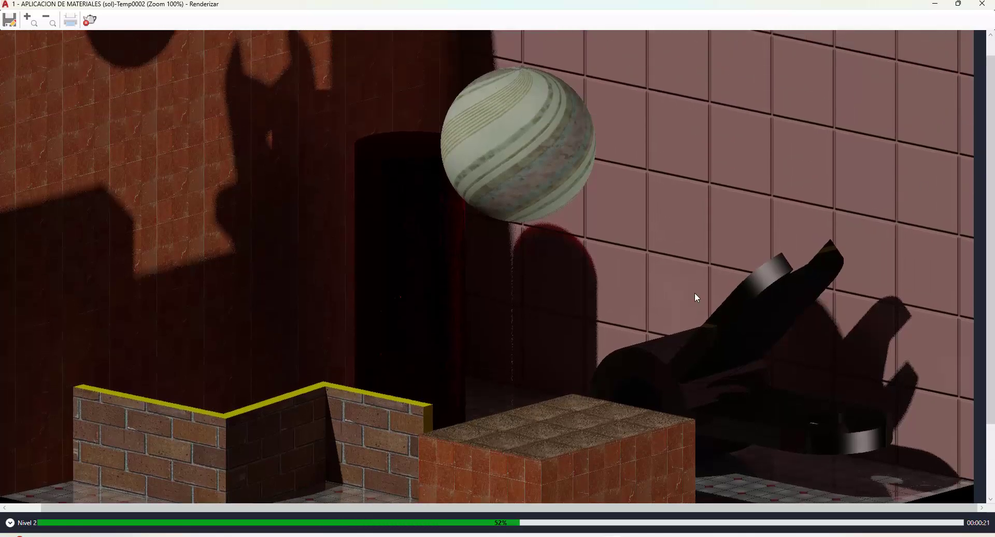